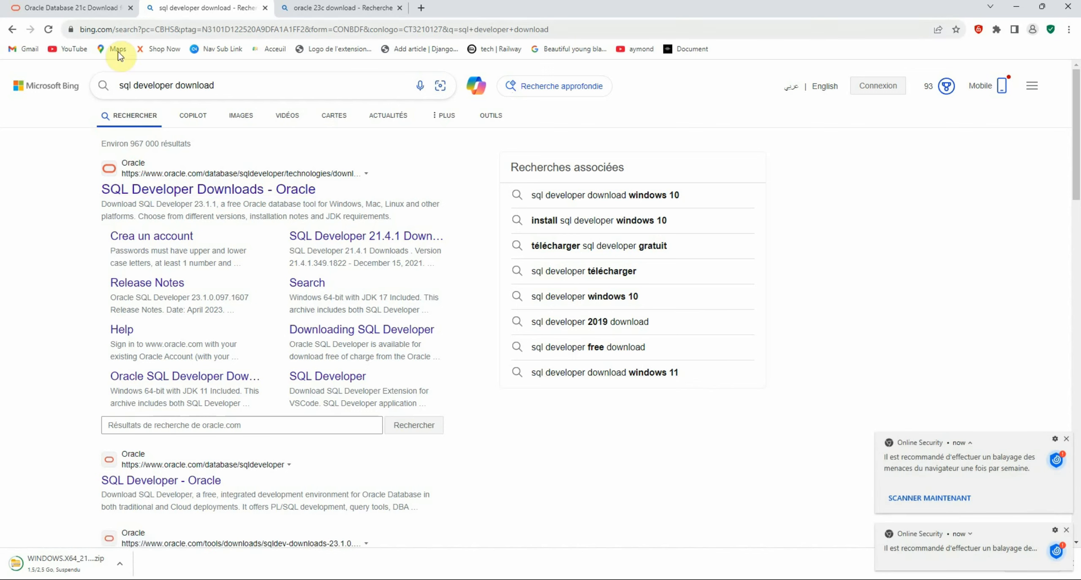
From the 'oracle 23c download' Bing results, open the 'Database Software Downloads - Oracle' result
left_click(338, 6)
left_click(170, 189)
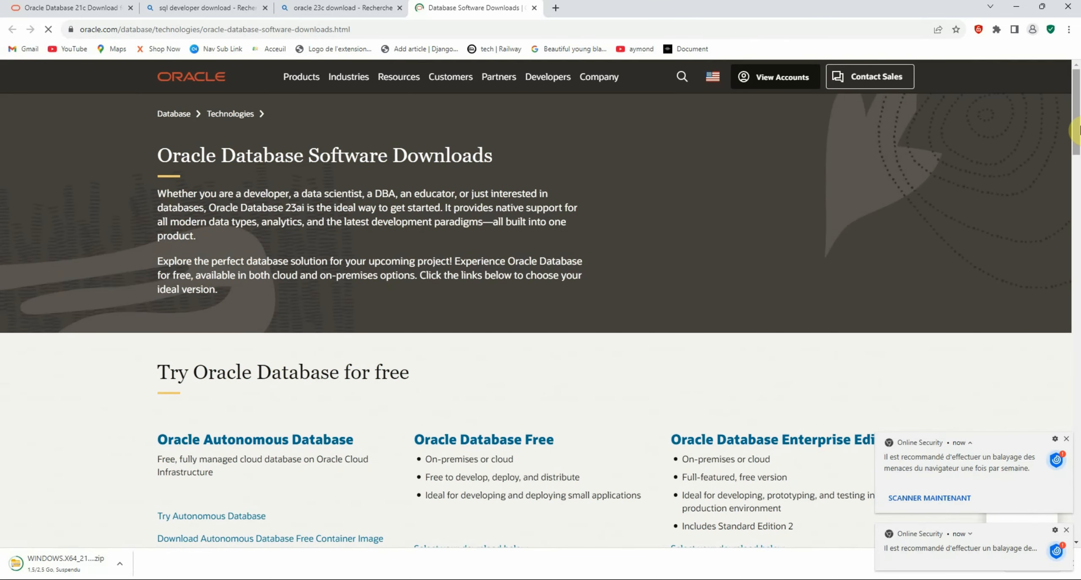
Go from the Oracle Database Free page to Database Software Downloads and scroll to the Free section
scroll(625, 261, "down", 2)
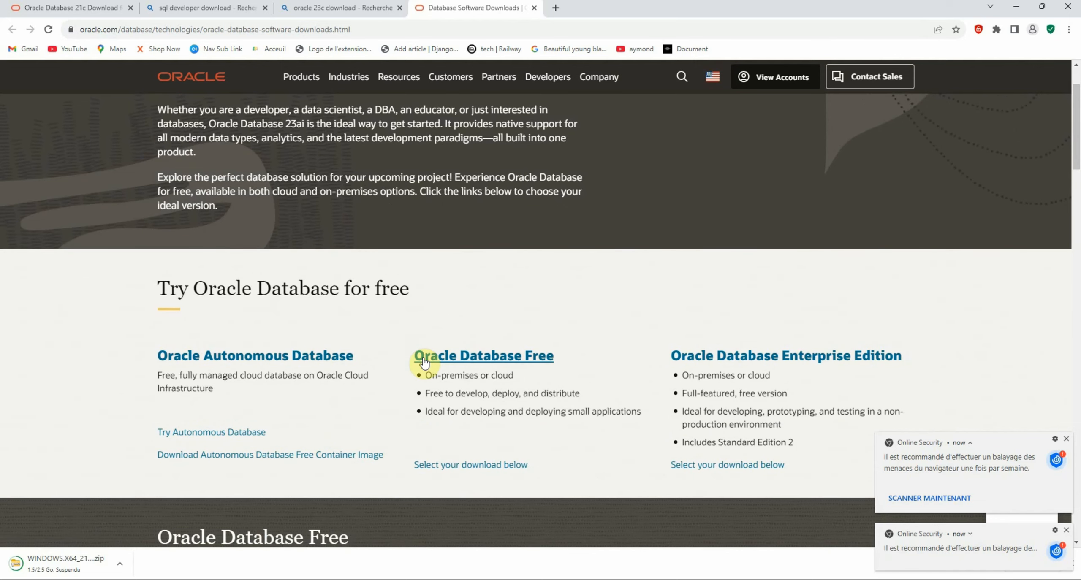
left_click(453, 361)
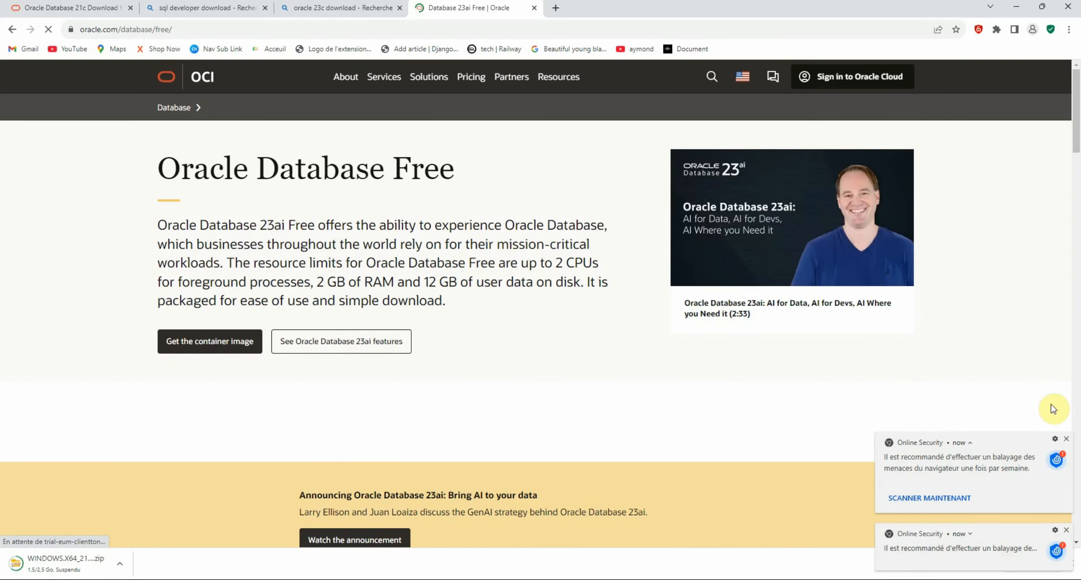
left_click(1067, 439)
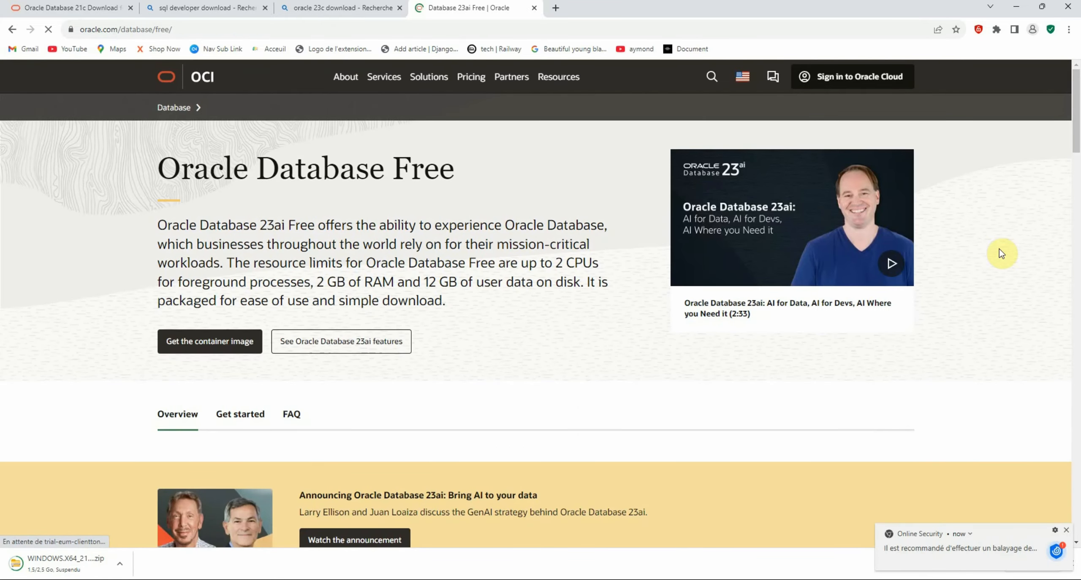
left_click_drag(1078, 116, 1078, 500)
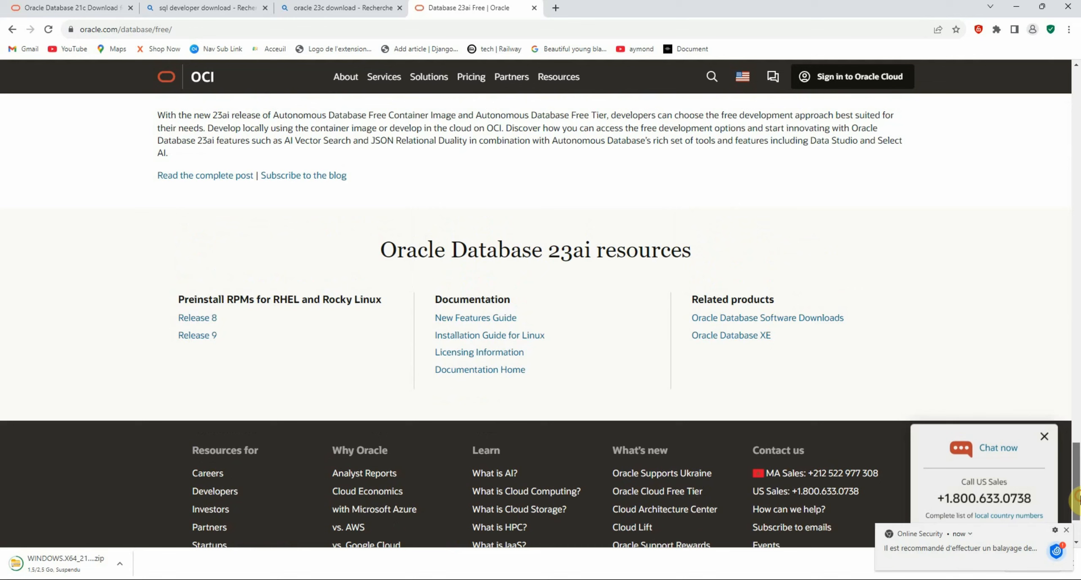
left_click(804, 319)
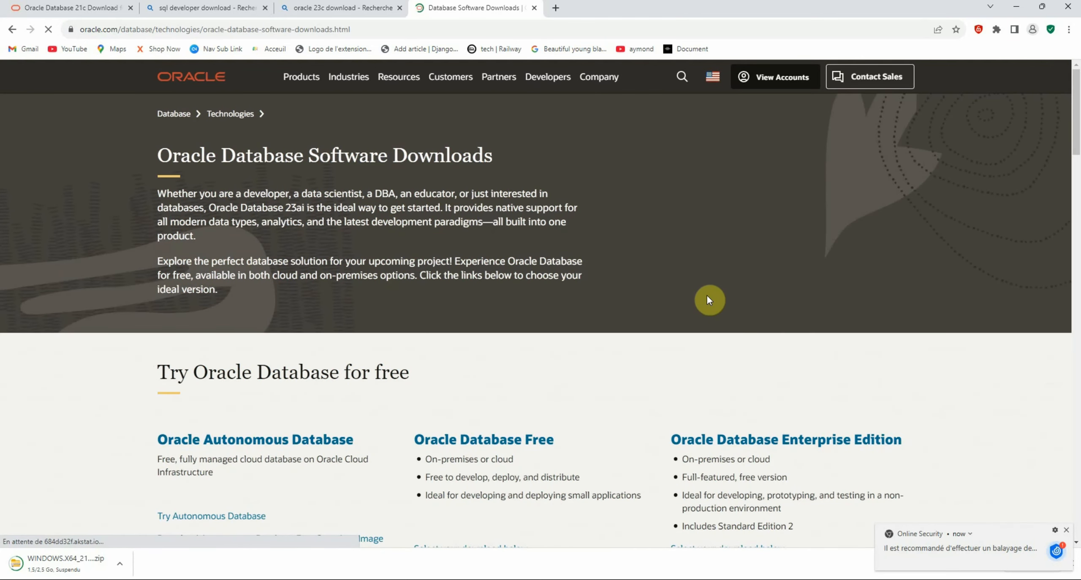
left_click_drag(1078, 107, 1078, 171)
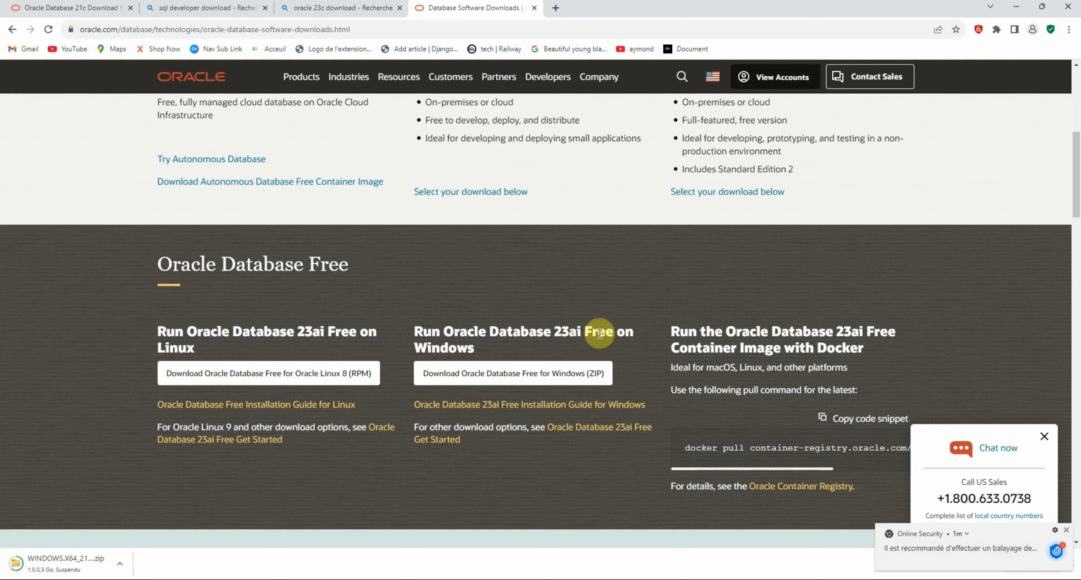
Start and pause the Oracle Database Free for Windows (ZIP) download, then return to the 'sql developer download' results
left_click(514, 372)
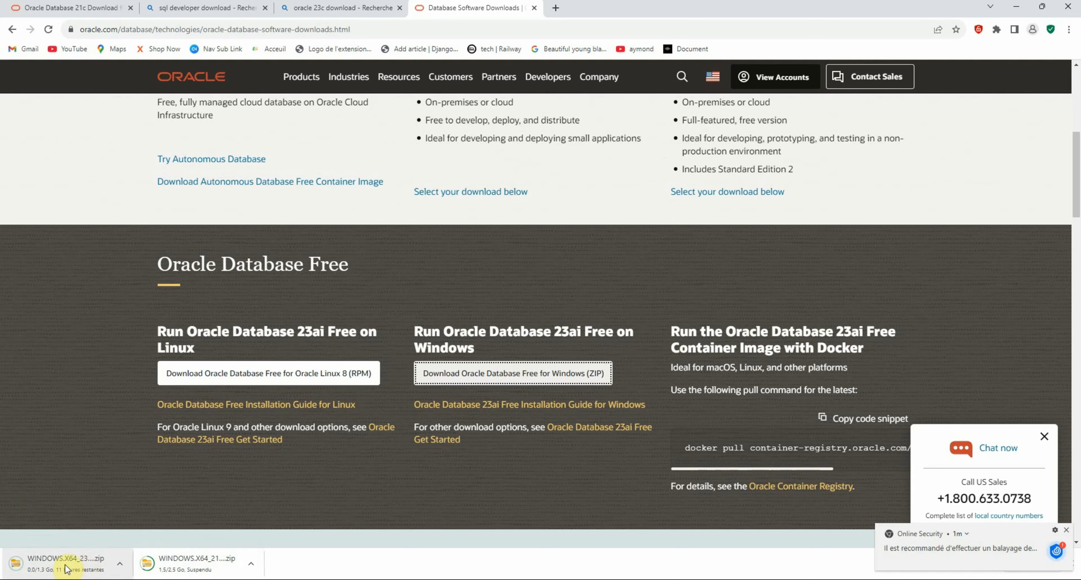
left_click(117, 565)
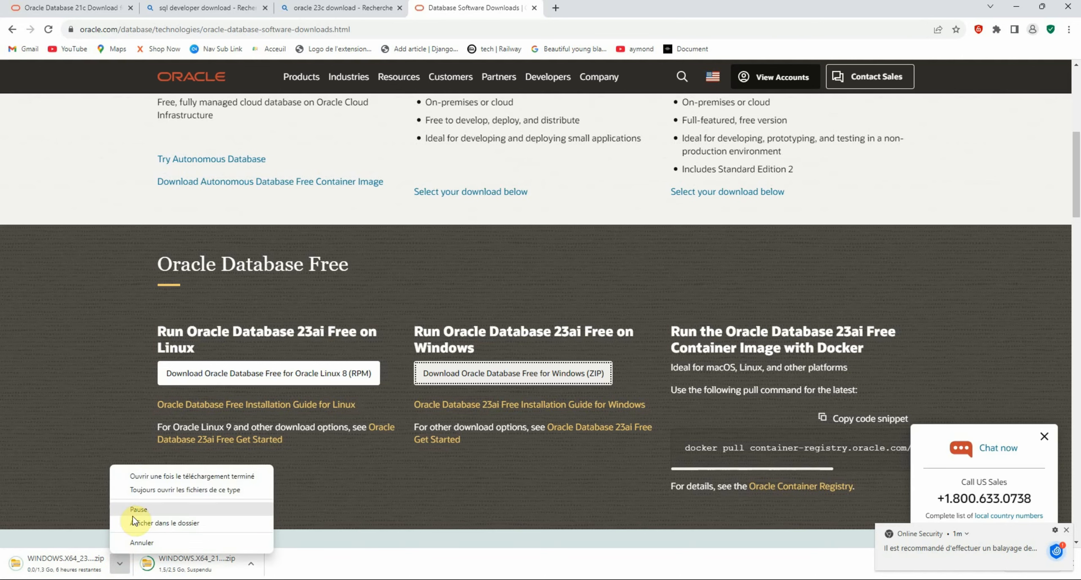
left_click(144, 510)
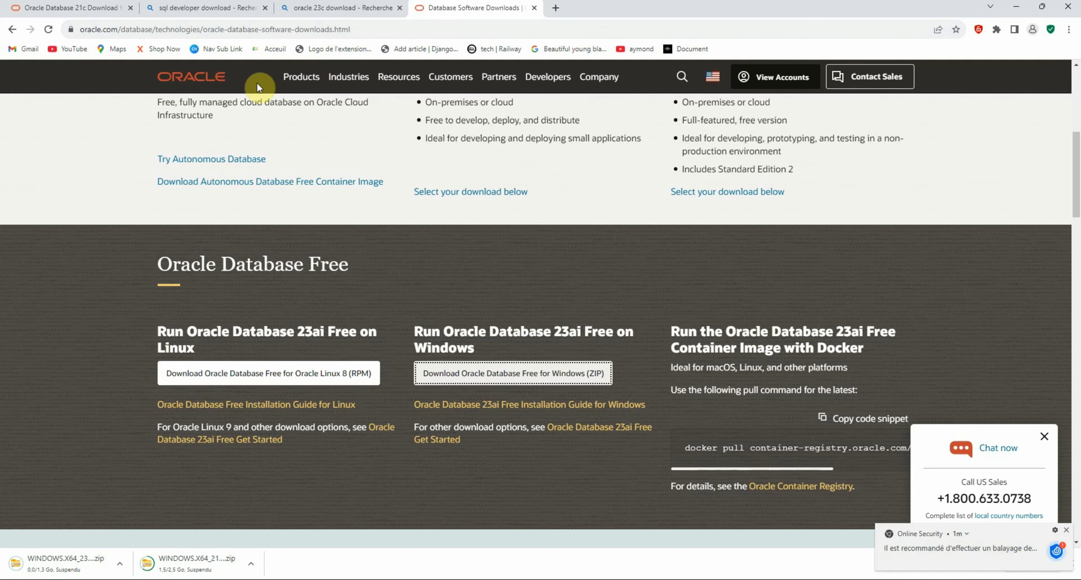
left_click(40, 4)
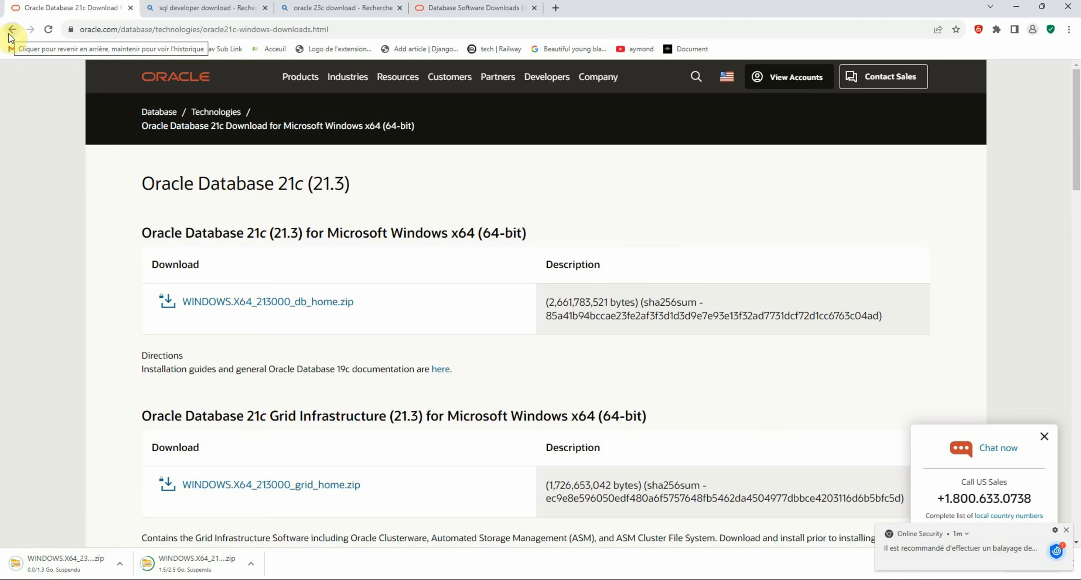
left_click(203, 7)
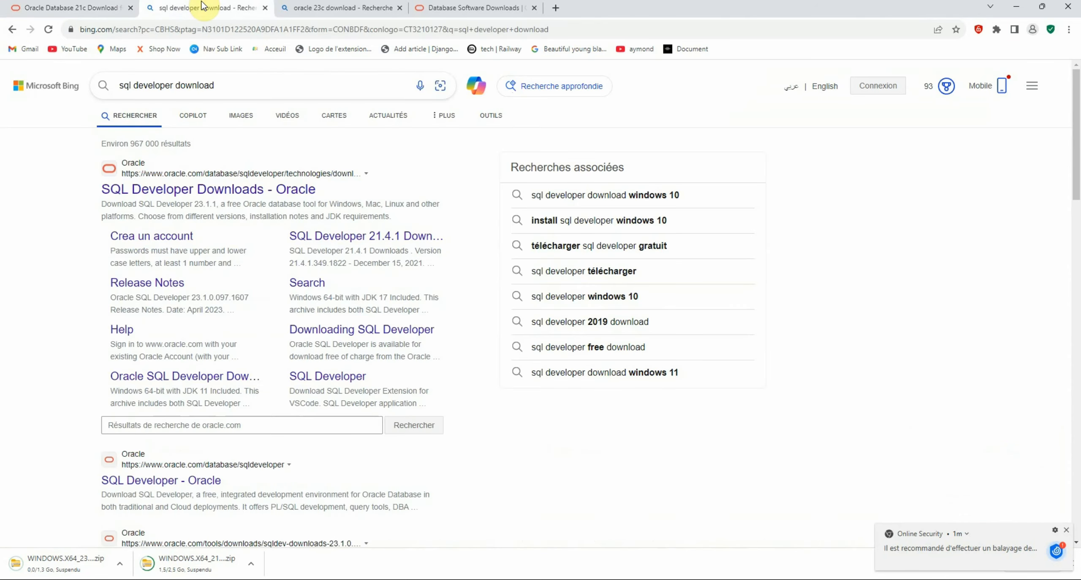
Open Oracle's SQL Developer Downloads page and scroll to the Platform/Download table
left_click(144, 193)
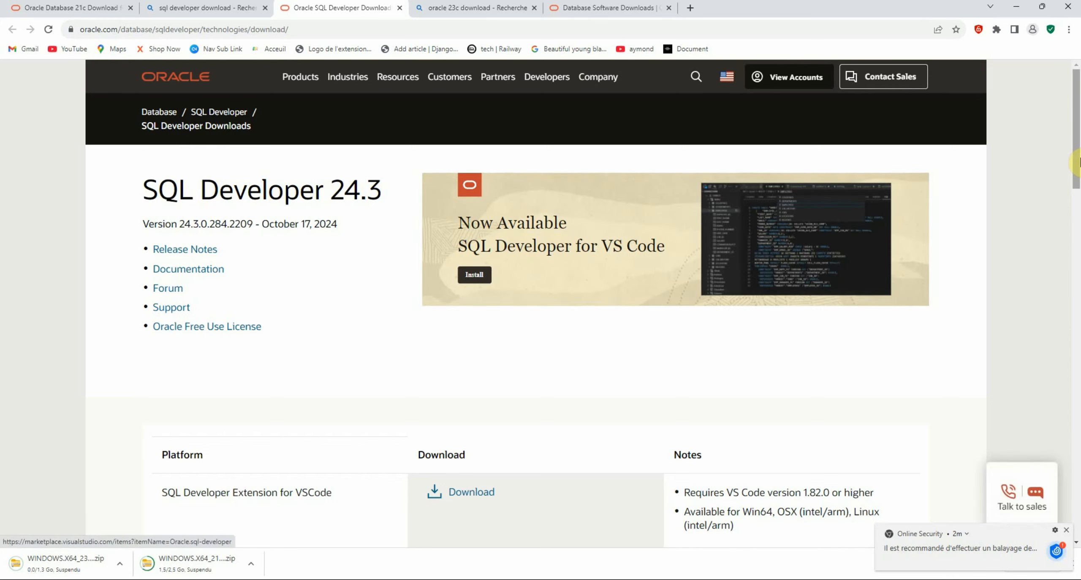
left_click_drag(1078, 162, 1079, 211)
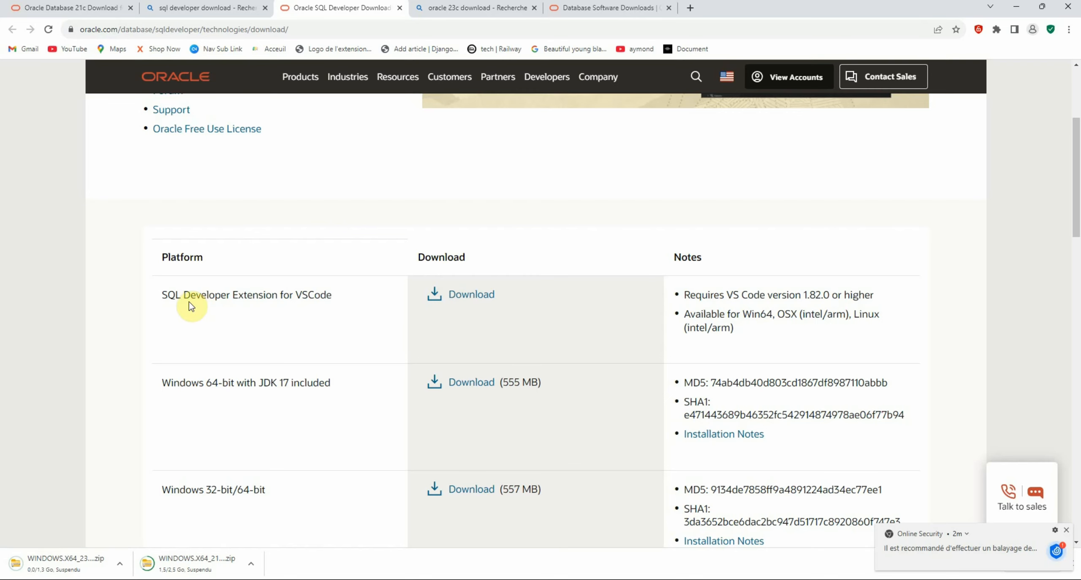
left_click_drag(1078, 206, 1078, 228)
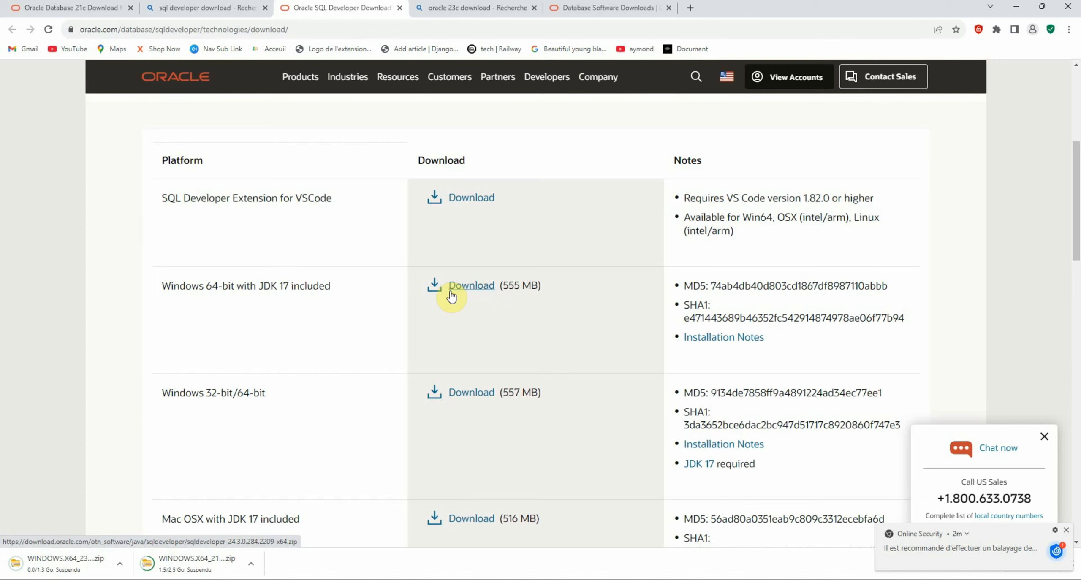
Download SQL Developer 24.3 for Windows 32-bit/64-bit from the platform table
left_click_drag(1079, 230, 1080, 240)
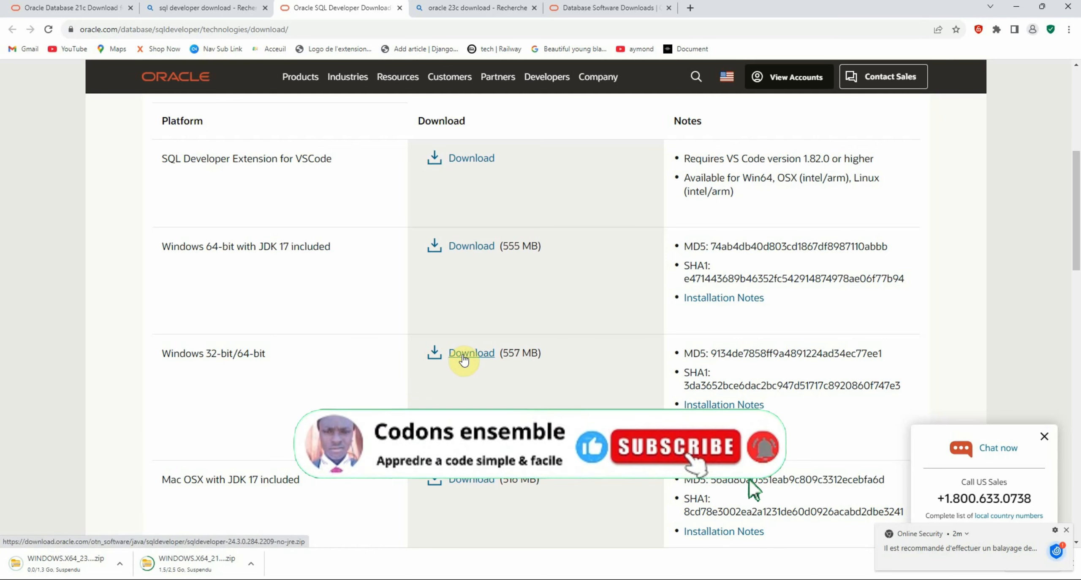
scroll(605, 279, "up", 1)
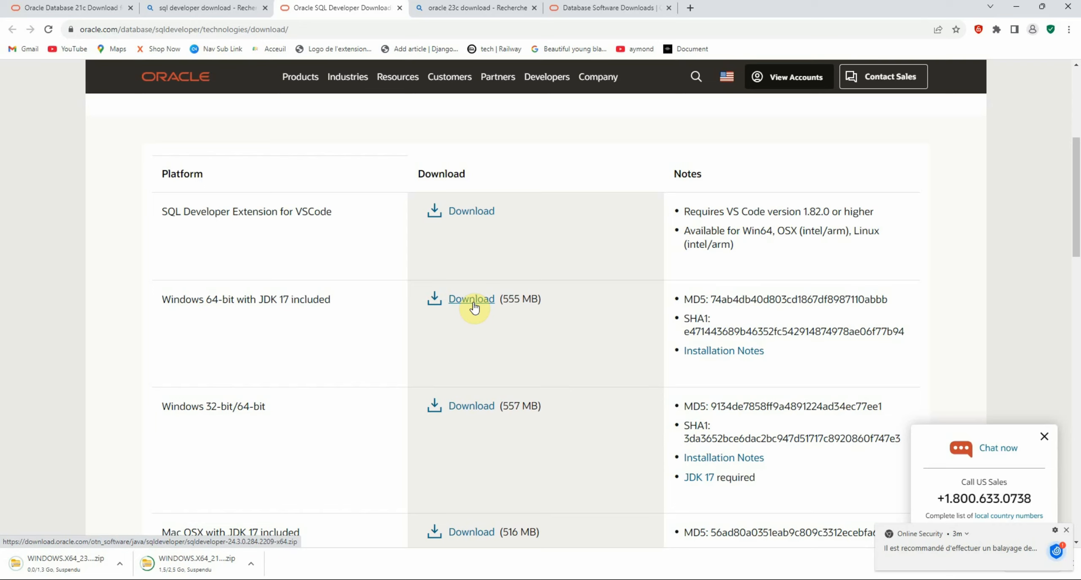
left_click(472, 412)
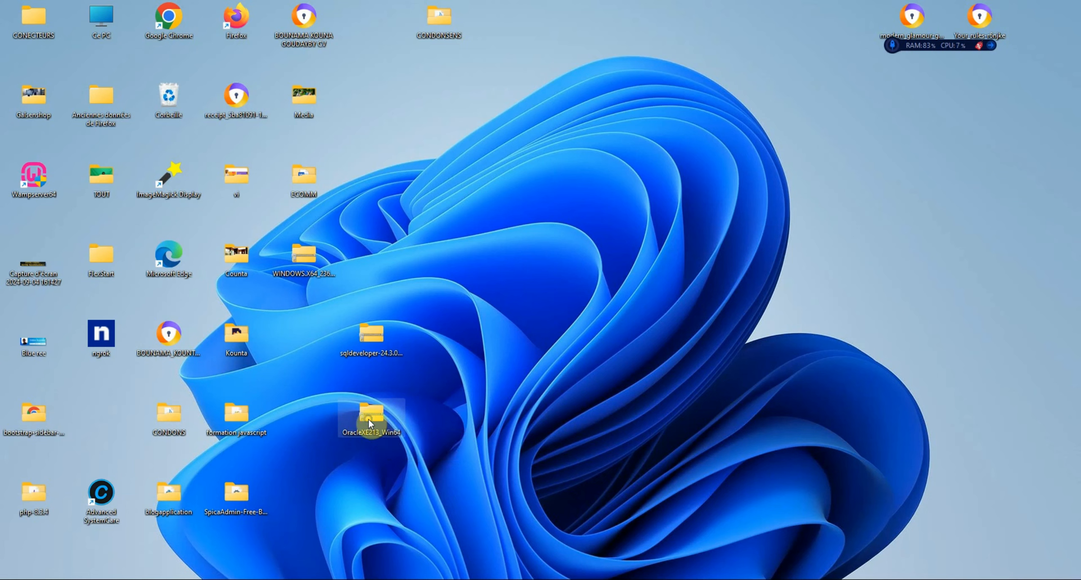
Open the WINDOWS.X64_236000_free zip on the desktop and start extracting all its files
right_click(404, 417)
left_click(317, 271)
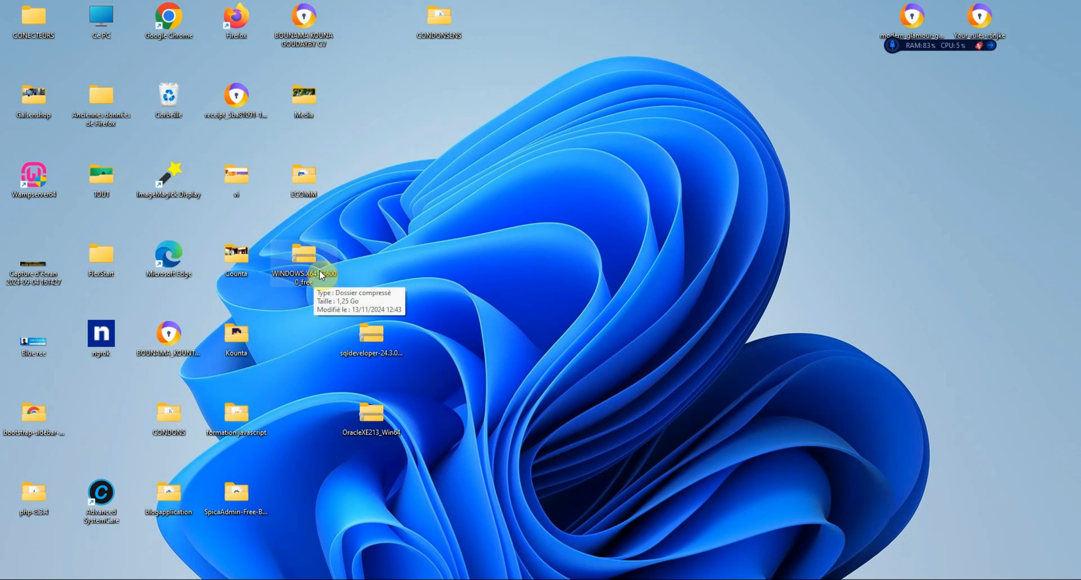
left_click(381, 344)
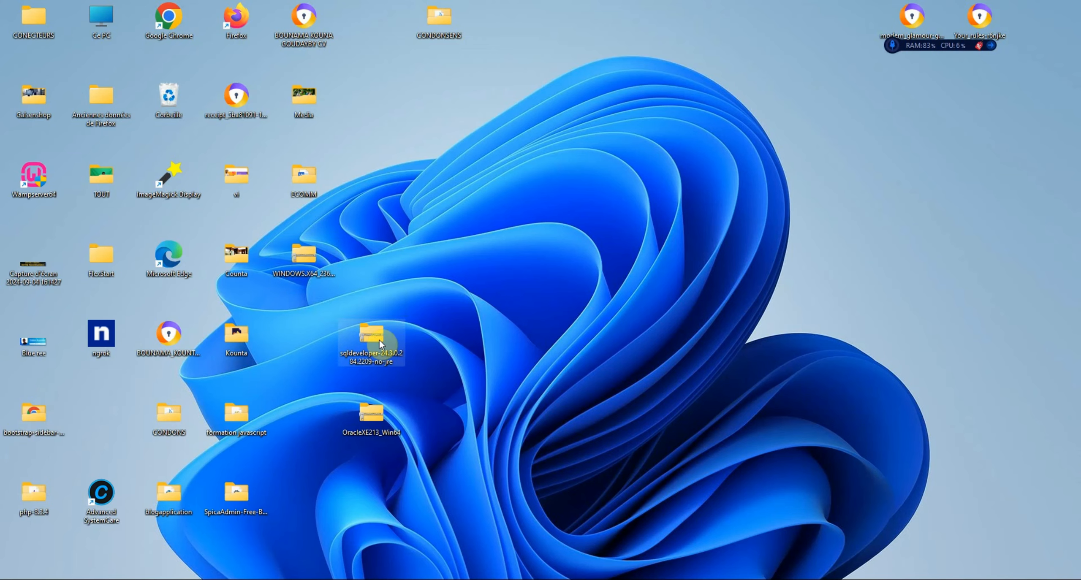
double_click(314, 259)
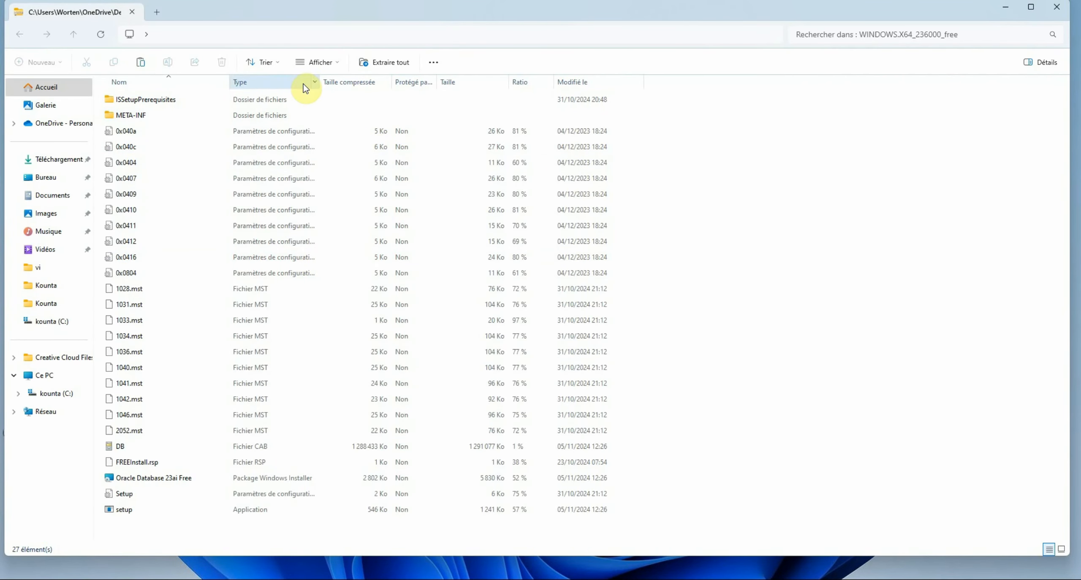
left_click(390, 65)
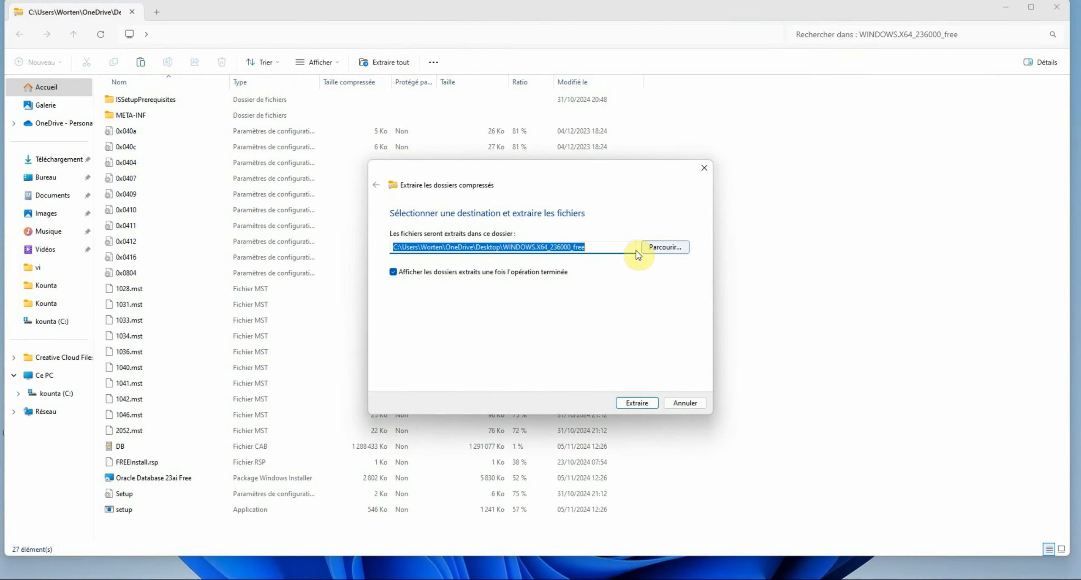
Create a new Oracle23 folder on C: and choose it as the extraction destination
left_click(654, 245)
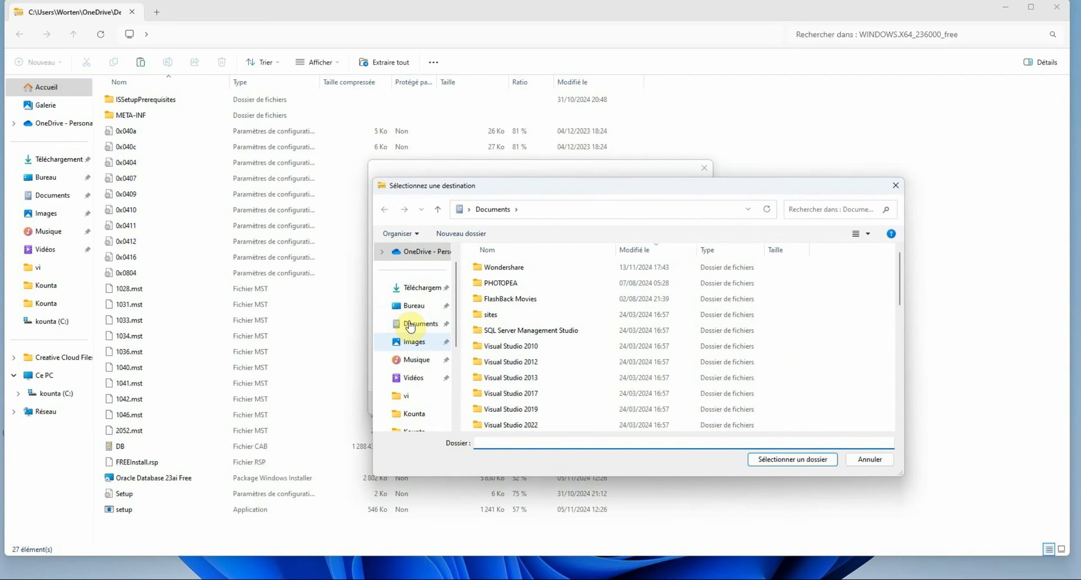
left_click_drag(456, 337, 457, 366)
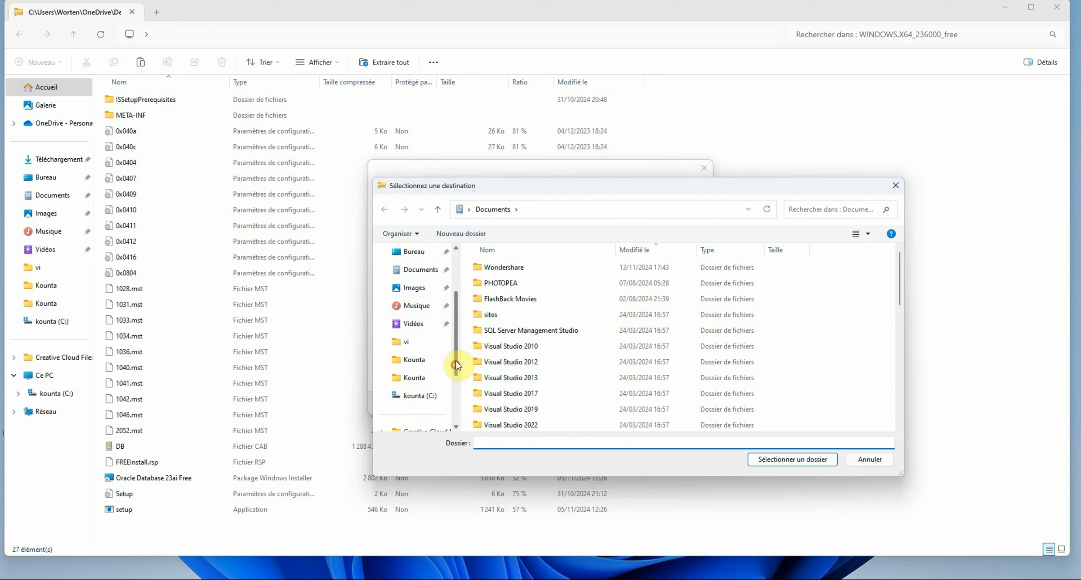
left_click(416, 397)
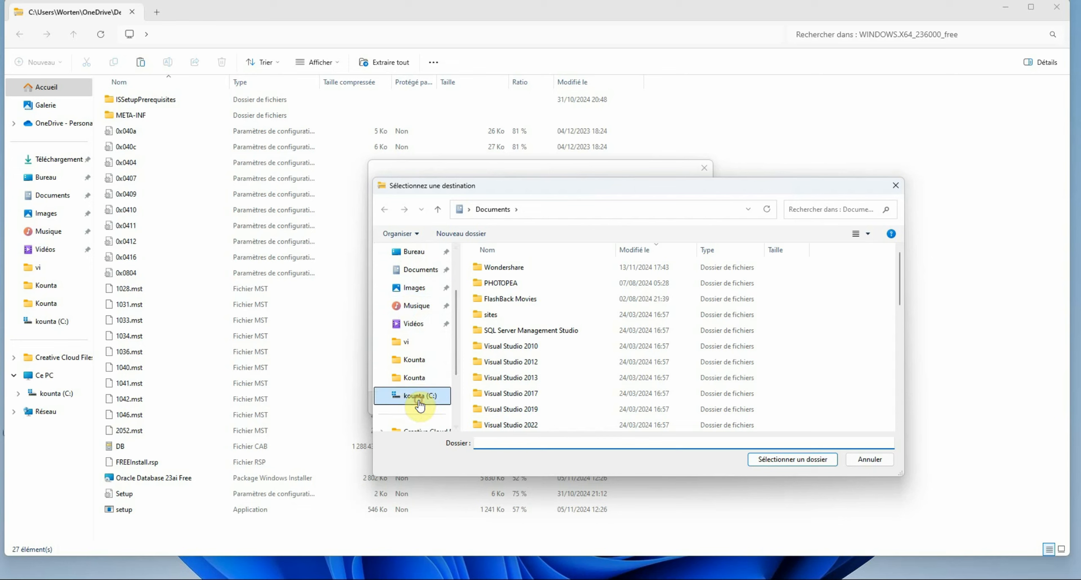
right_click(819, 326)
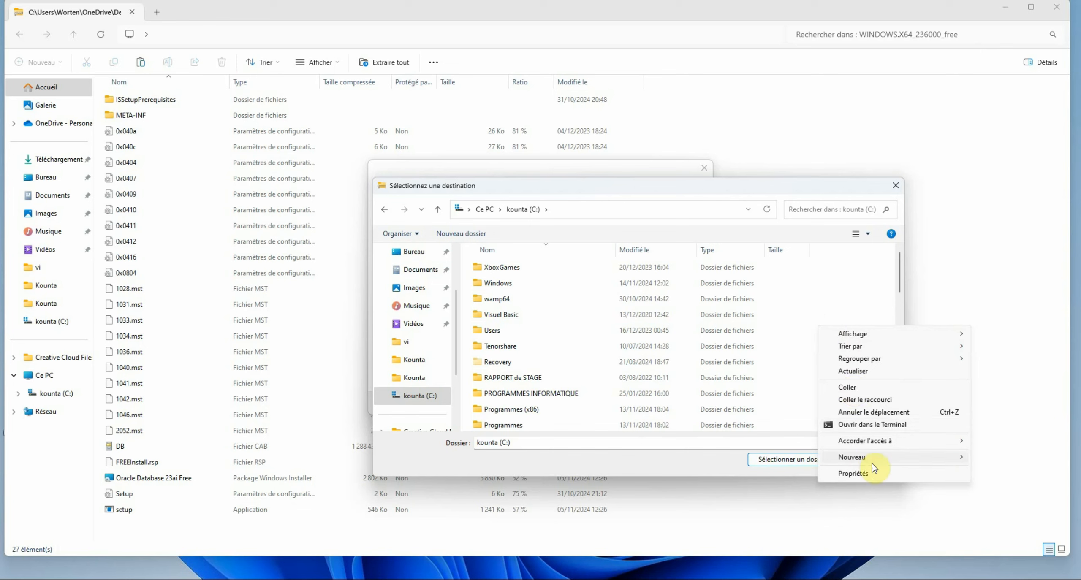
mouse_move(959, 458)
left_click(998, 460)
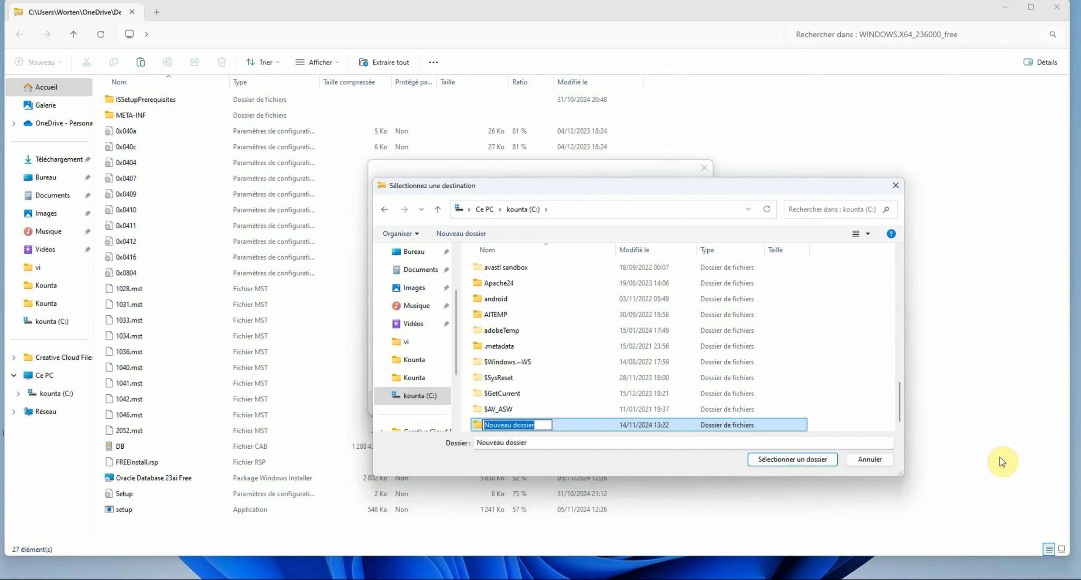
key("BackSpace")
type("Oracle")
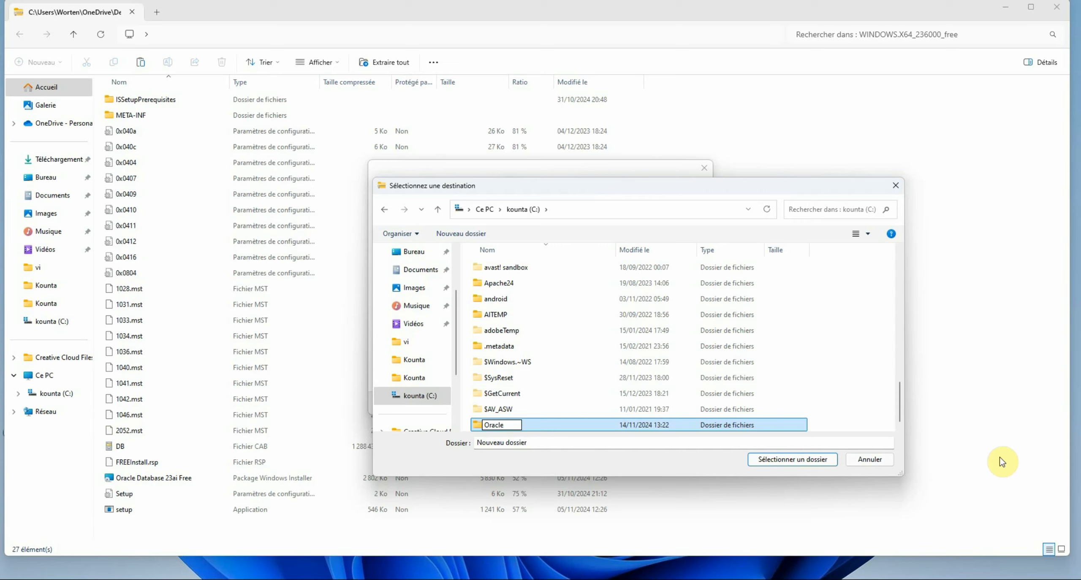
type("23")
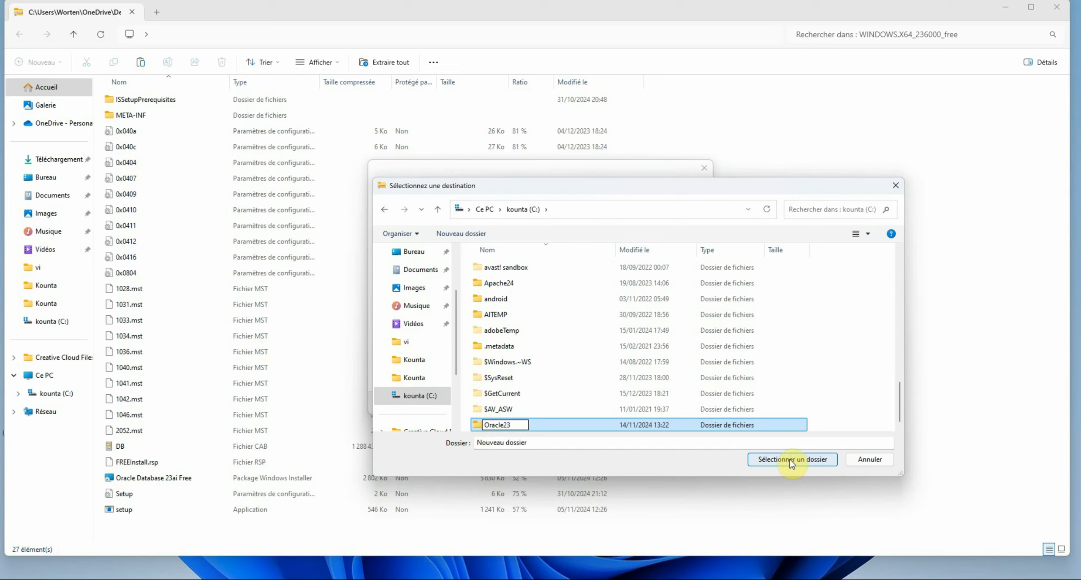
left_click(757, 465)
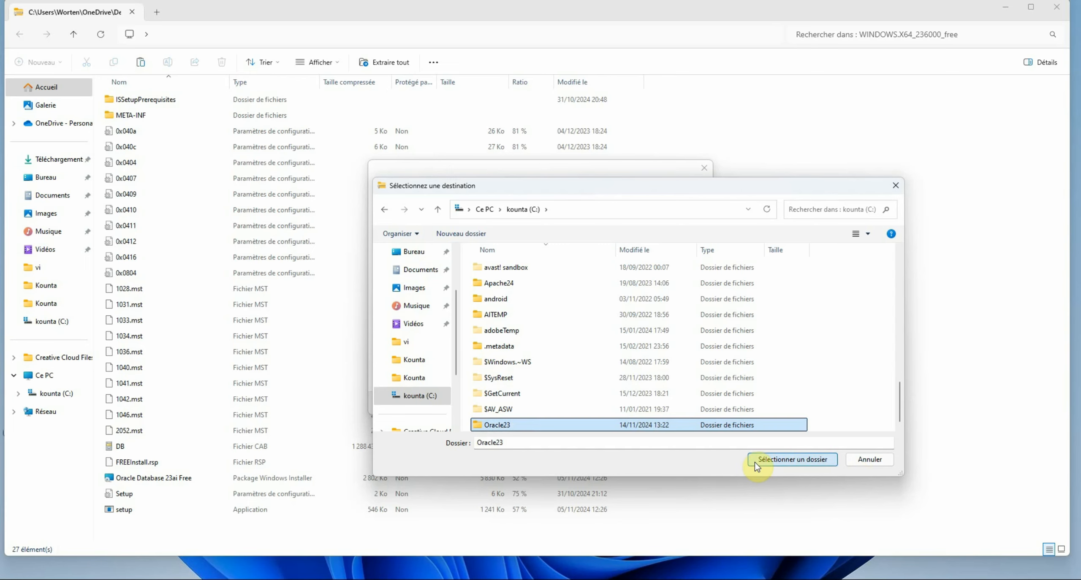
left_click(777, 458)
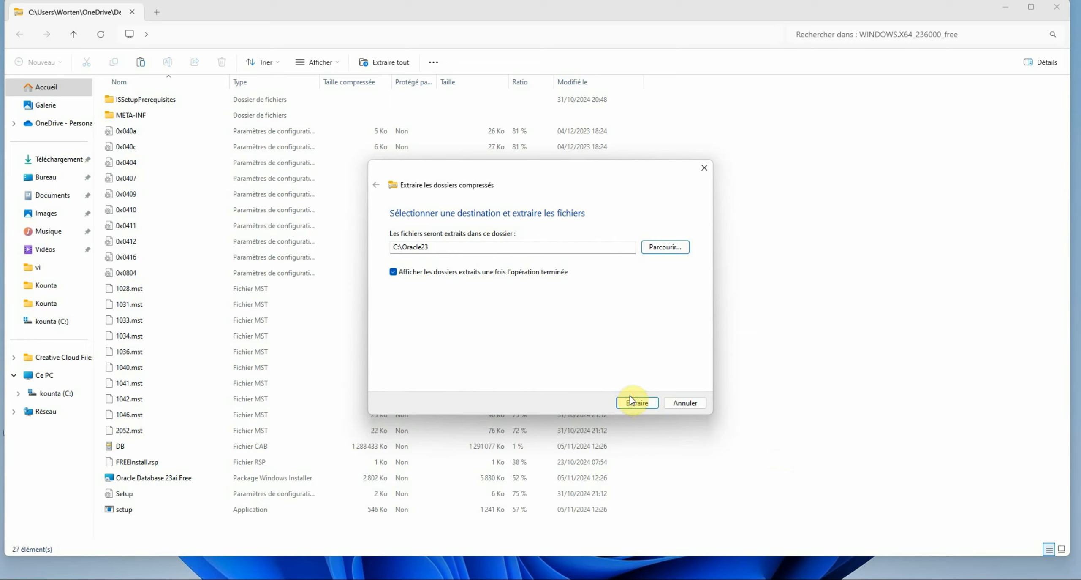
Extract the archive into C:\Oracle23, then browse back to the C: drive root
left_click(634, 403)
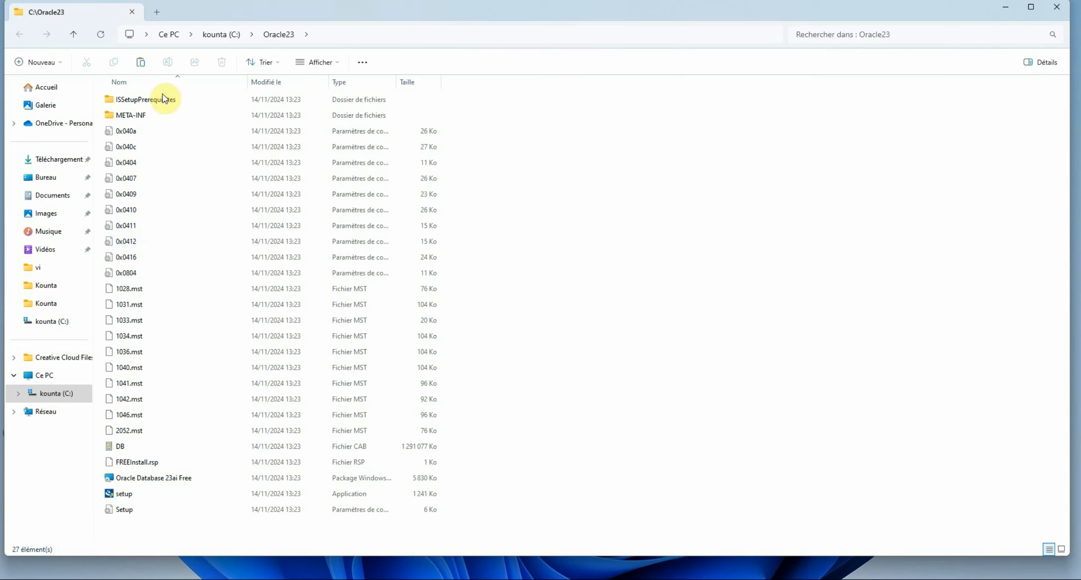
left_click(219, 36)
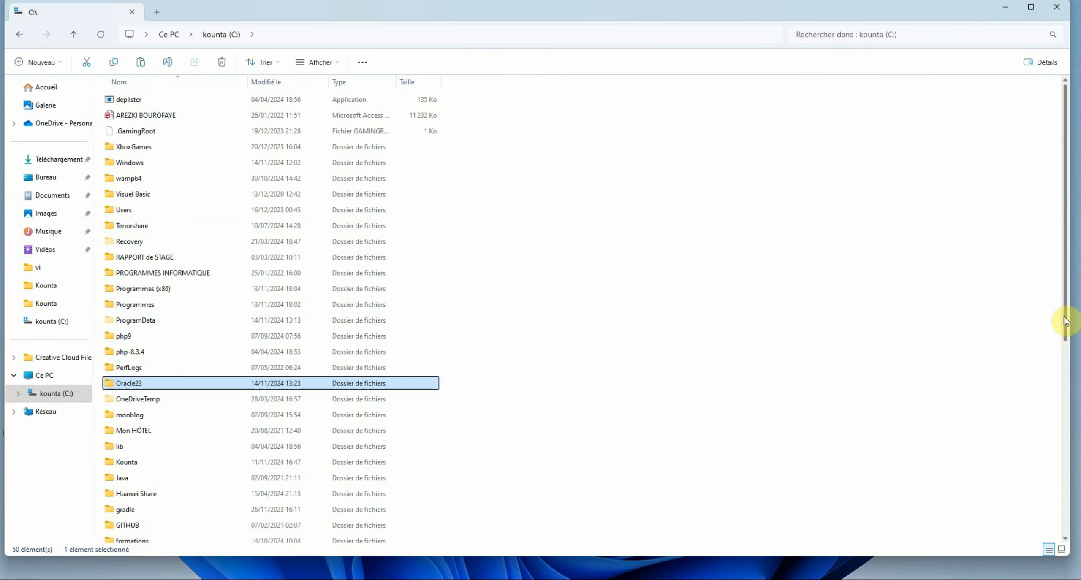
left_click_drag(1062, 321, 1062, 503)
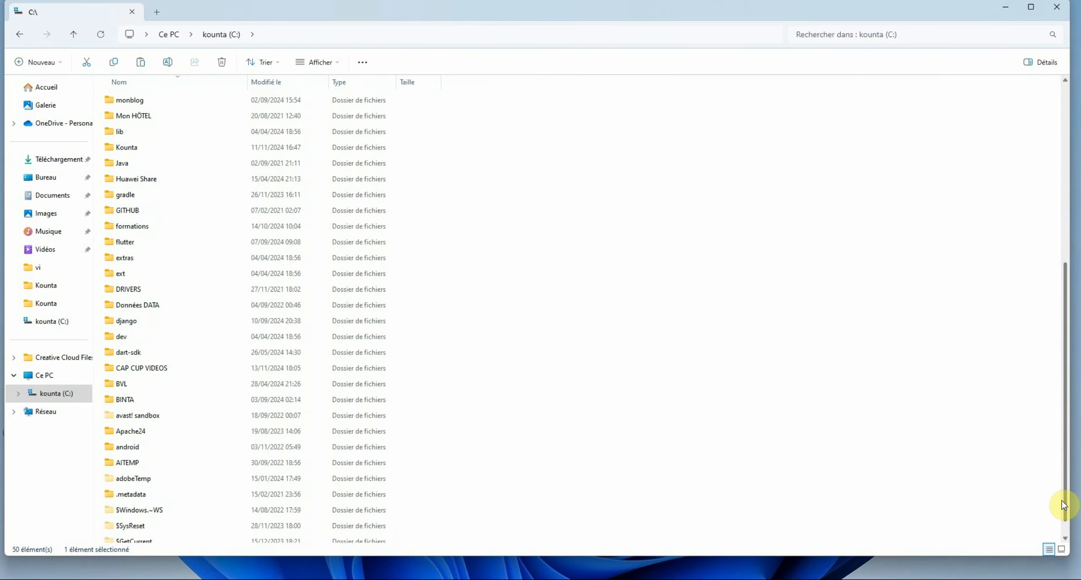
Create a new folder named app on C:\
right_click(800, 359)
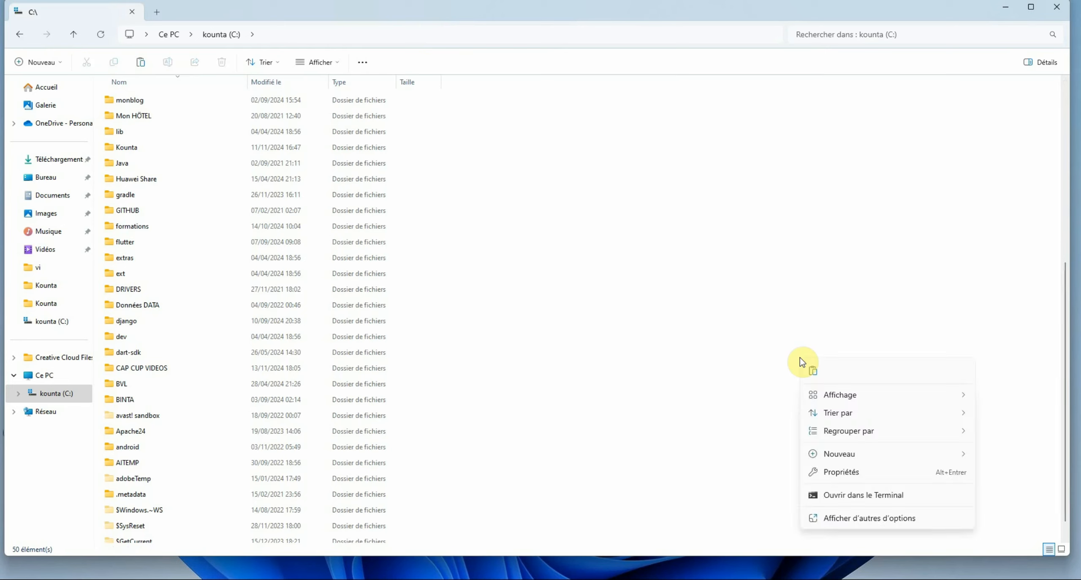
mouse_move(958, 457)
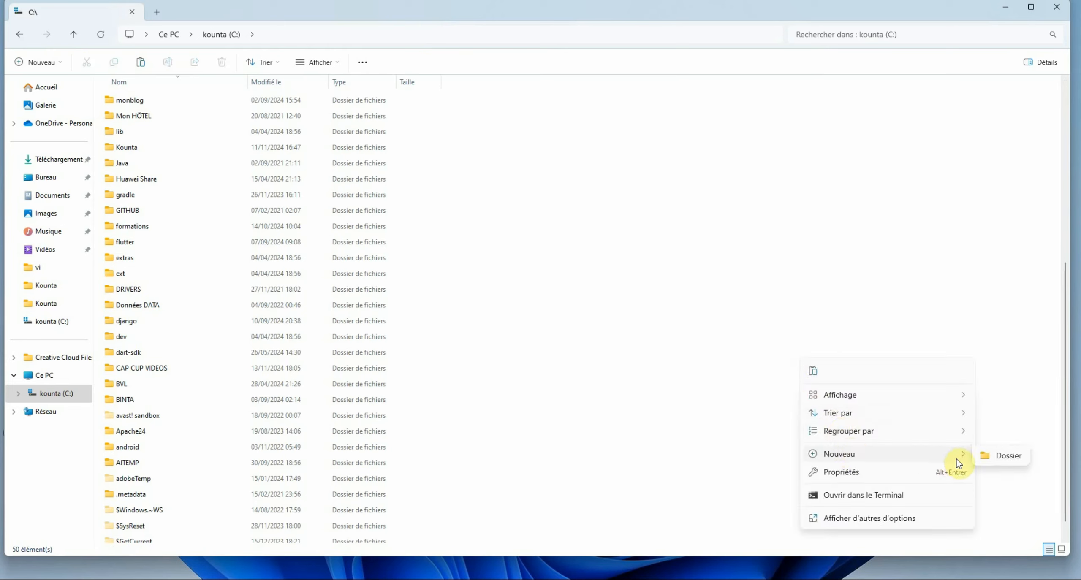
left_click(992, 460)
type("ap")
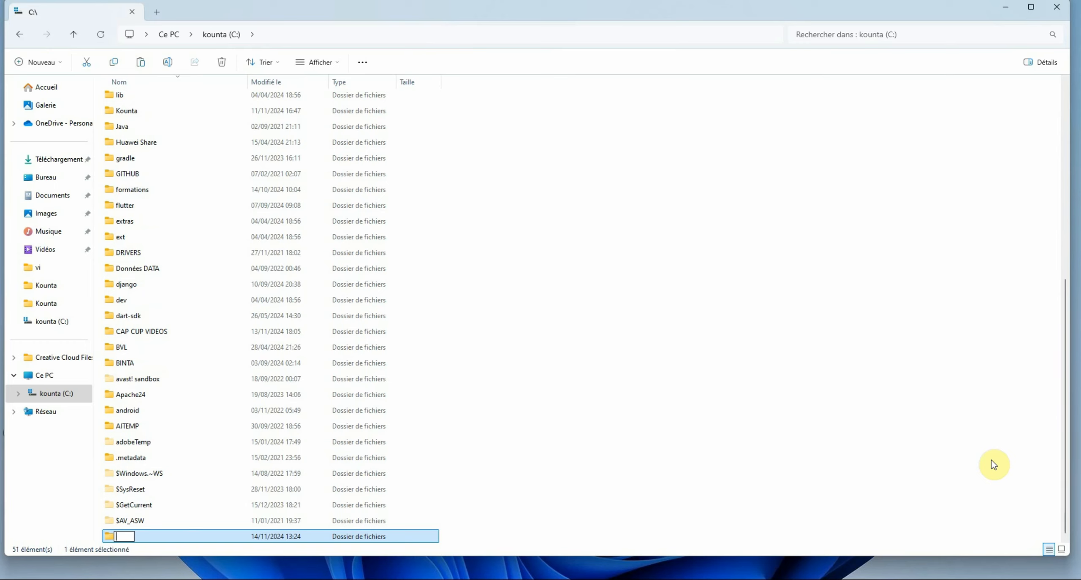
type("p")
key("Return")
In app's advanced security settings, disable inheritance and convert inherited permissions to explicit entries
right_click(180, 536)
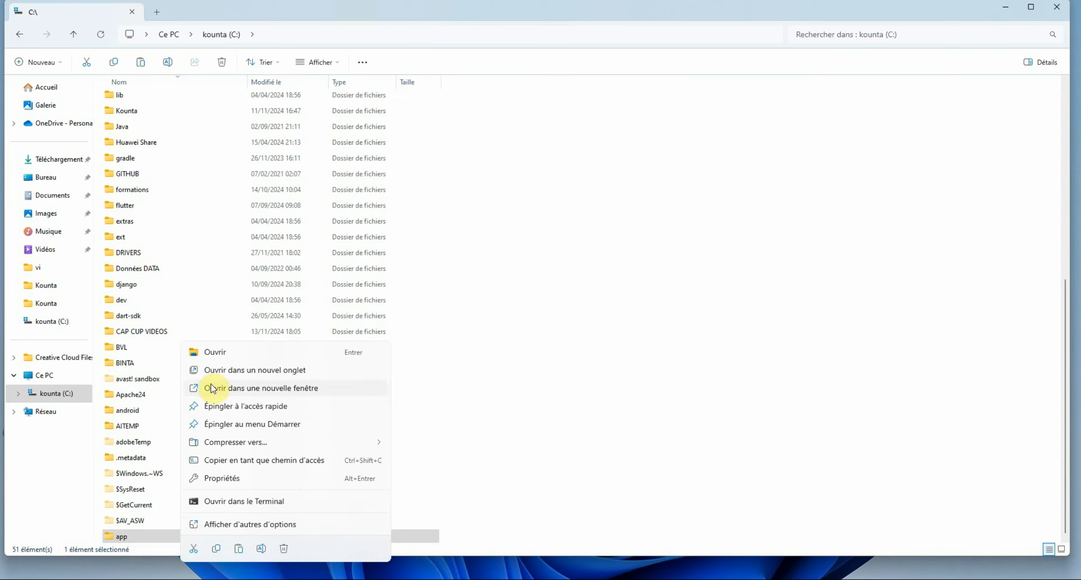
left_click(211, 478)
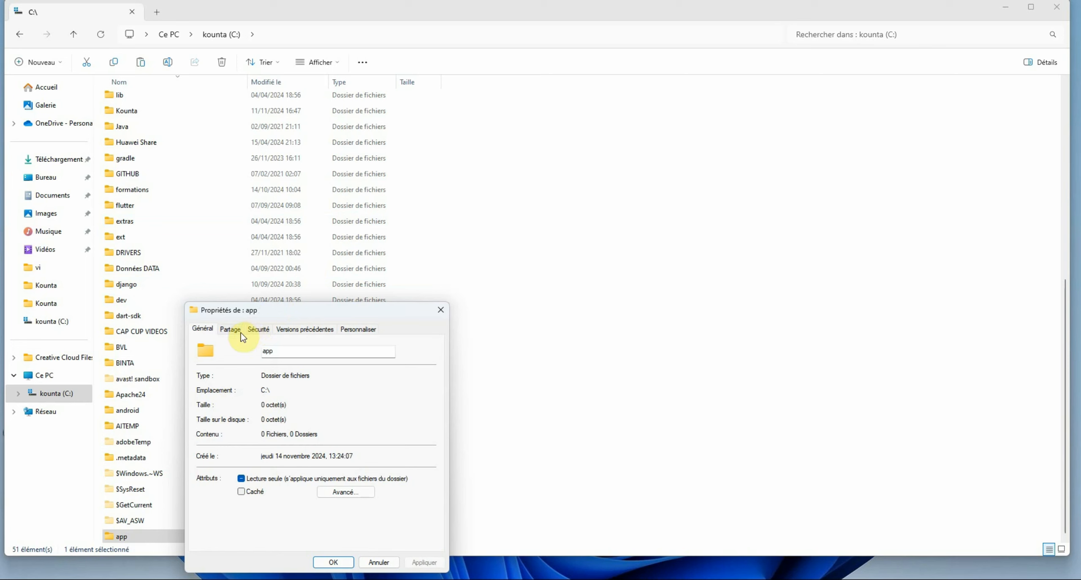
left_click(264, 331)
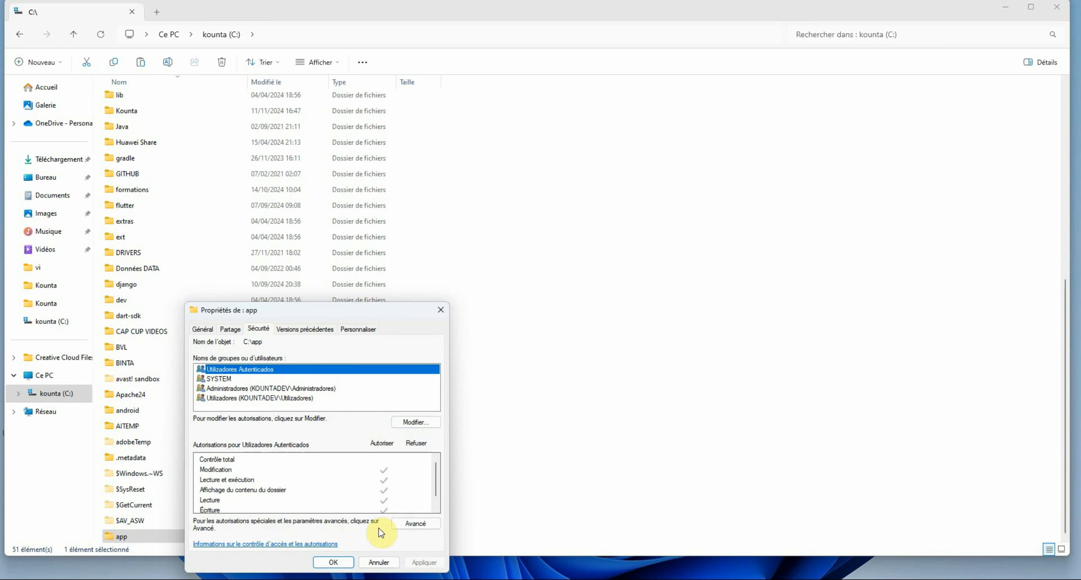
left_click(404, 524)
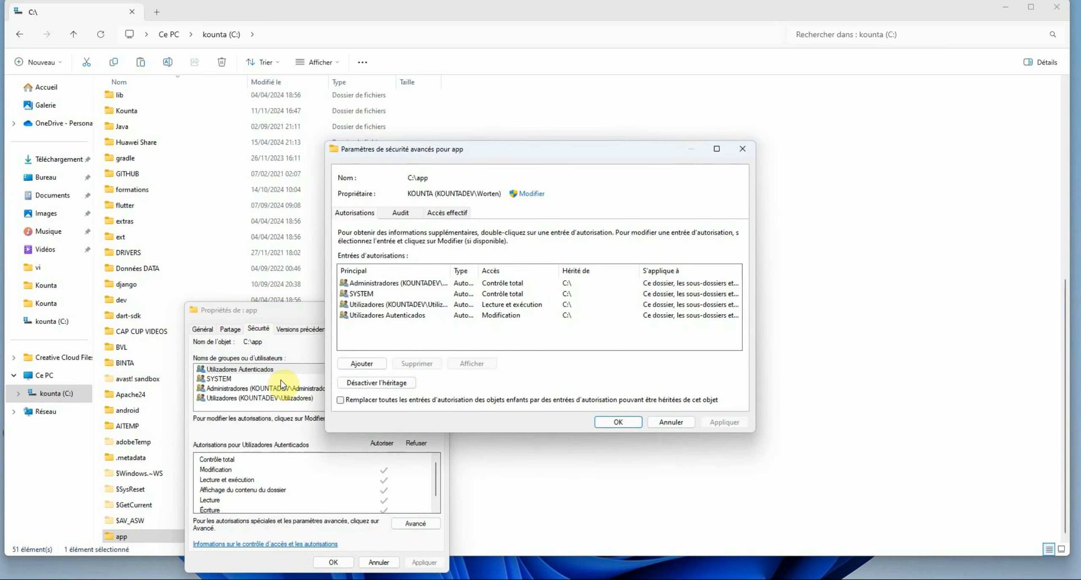
left_click(386, 387)
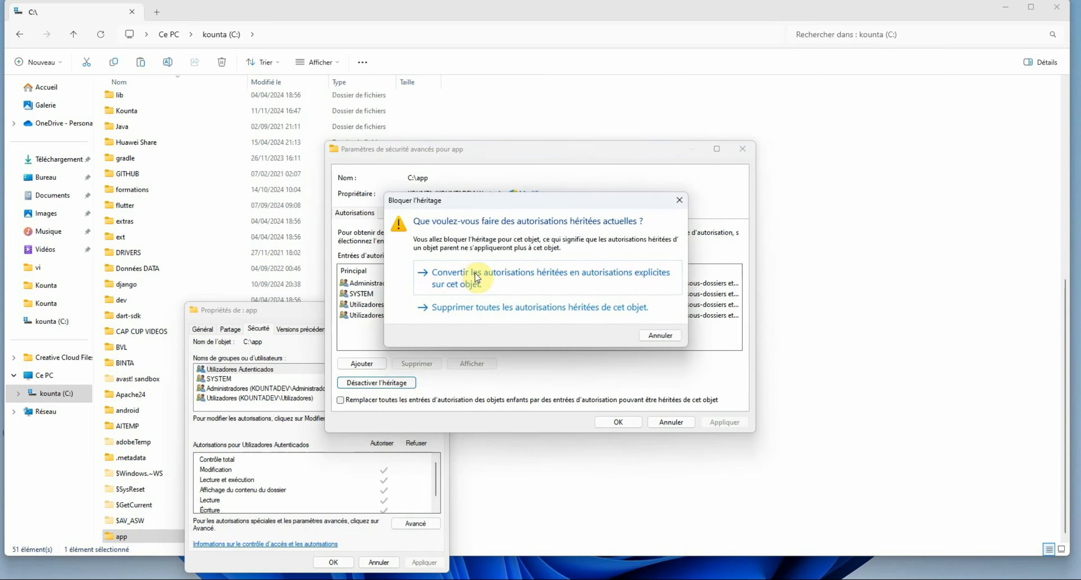
left_click(520, 276)
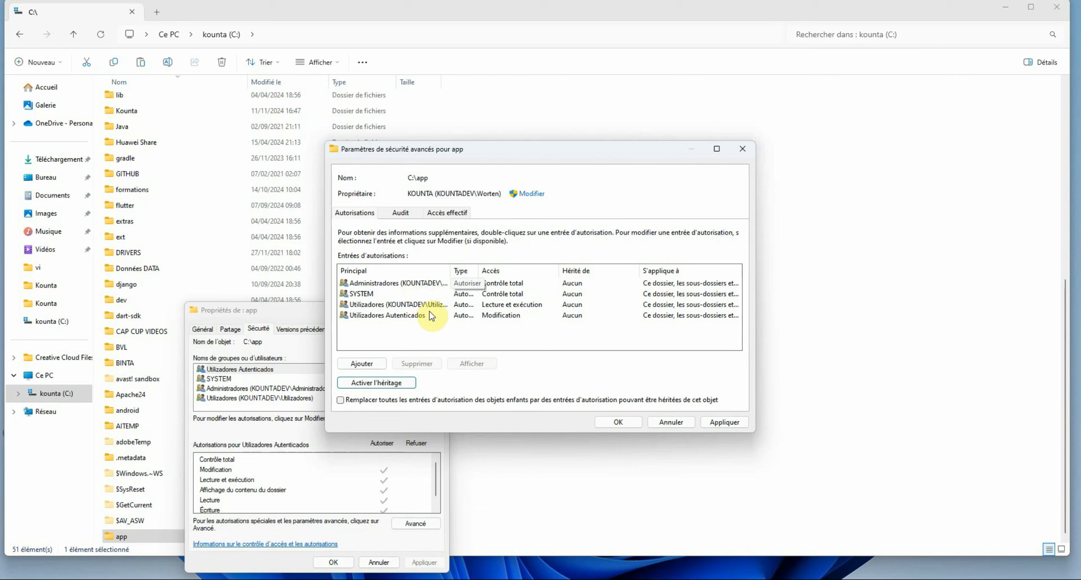
Remove the Utilizadores Autenticados and Utilizadores entries and apply, leaving SYSTEM and Administradores
left_click(404, 316)
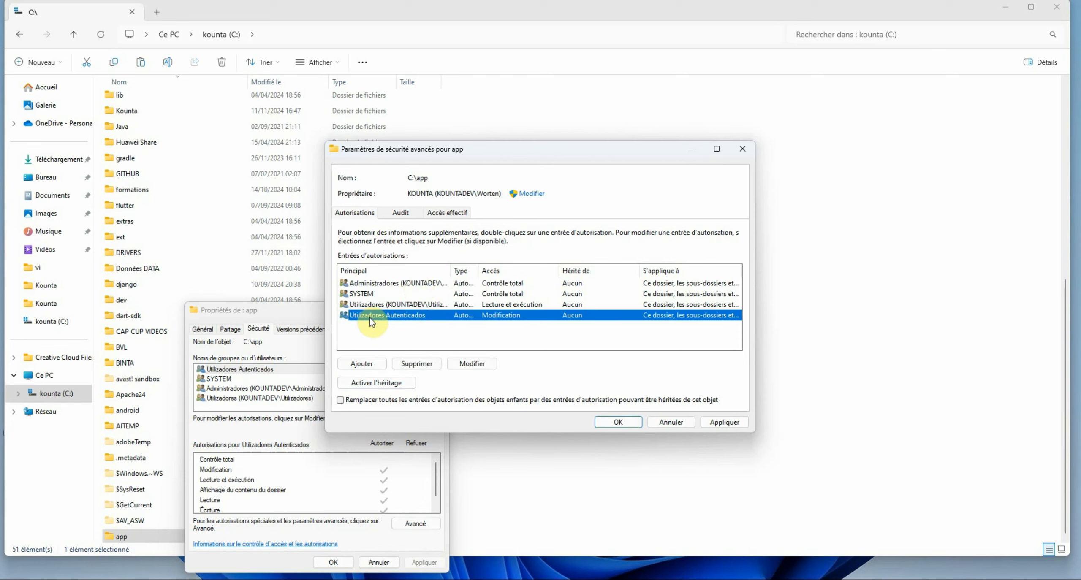
left_click(416, 364)
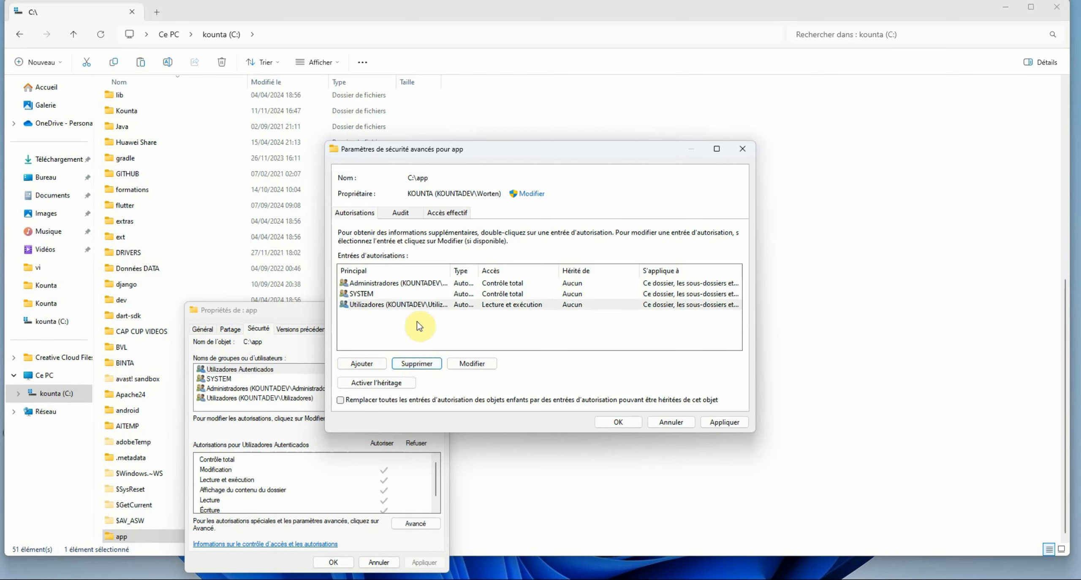
left_click(413, 305)
left_click(418, 364)
left_click(618, 422)
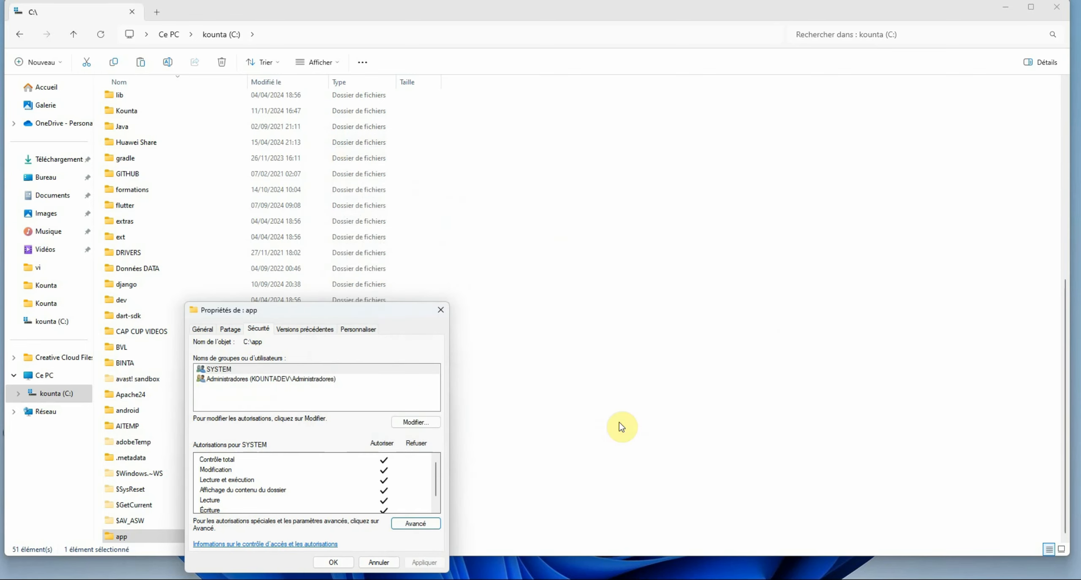
left_click(327, 562)
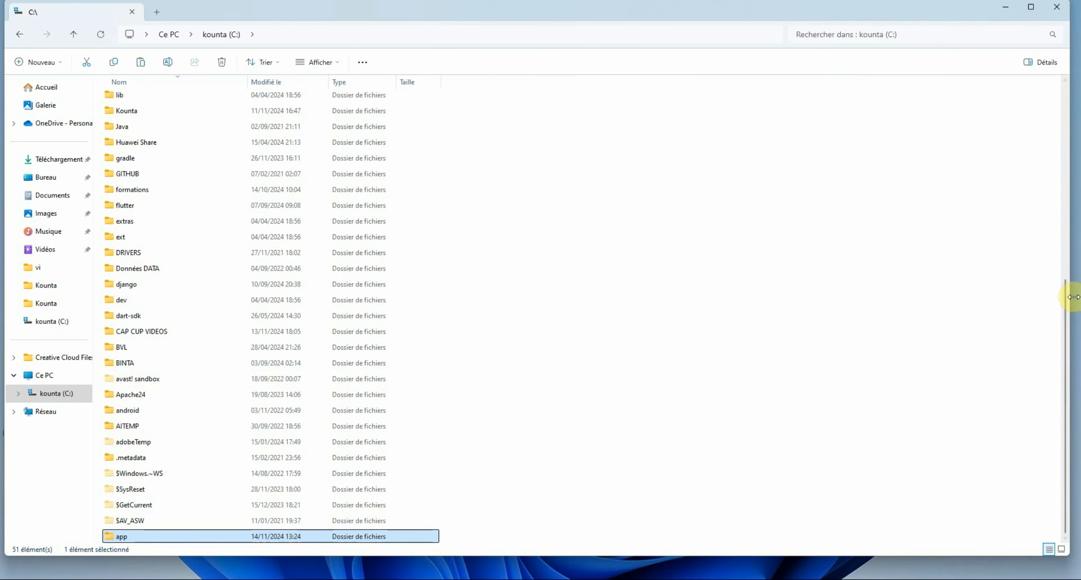
left_click_drag(1066, 295, 1055, 126)
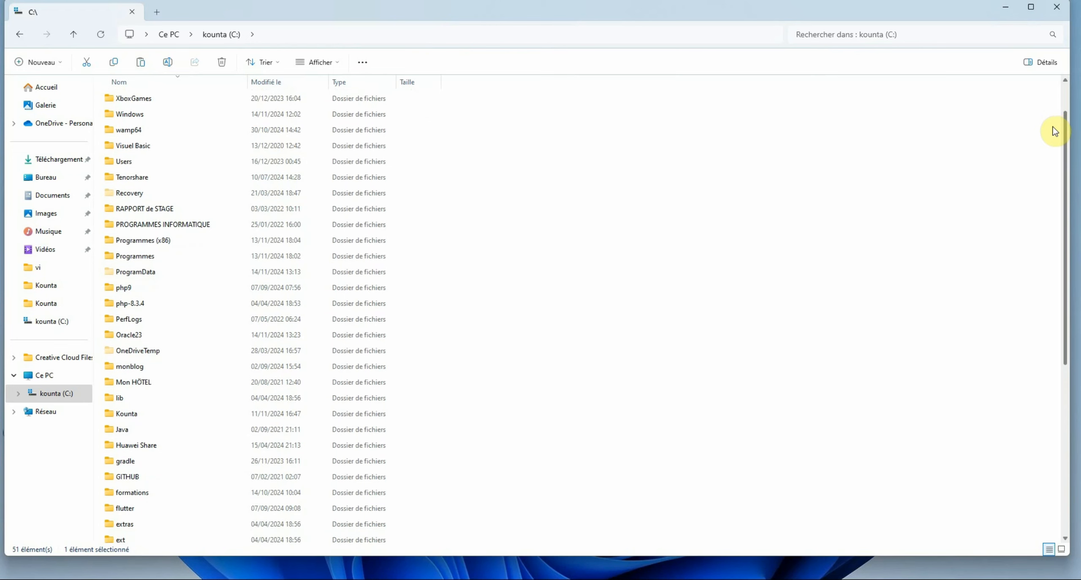
Run setup.exe from C:\Oracle23 with administrator rights
double_click(131, 335)
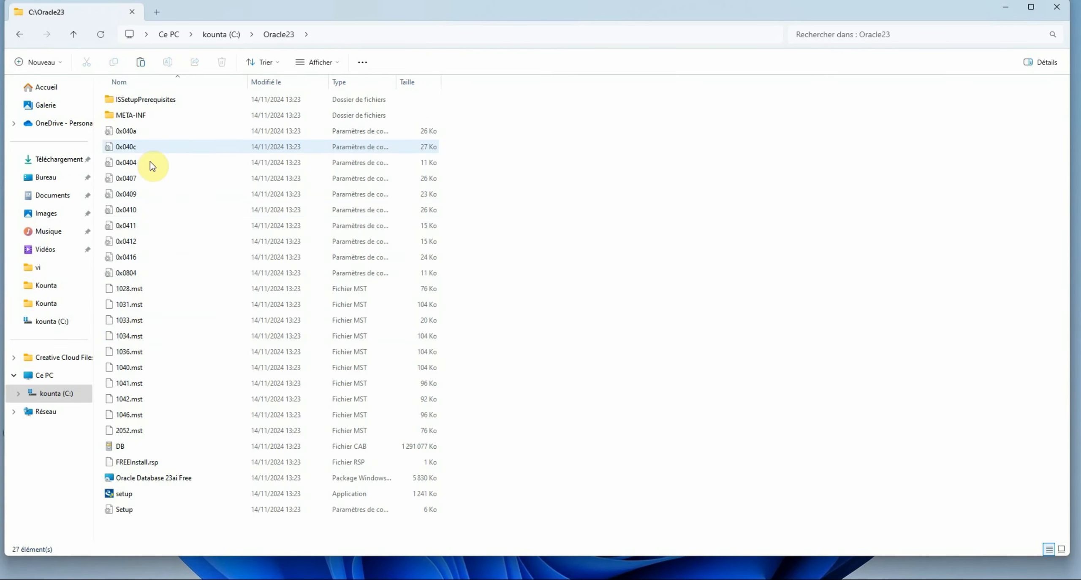
left_click(123, 495)
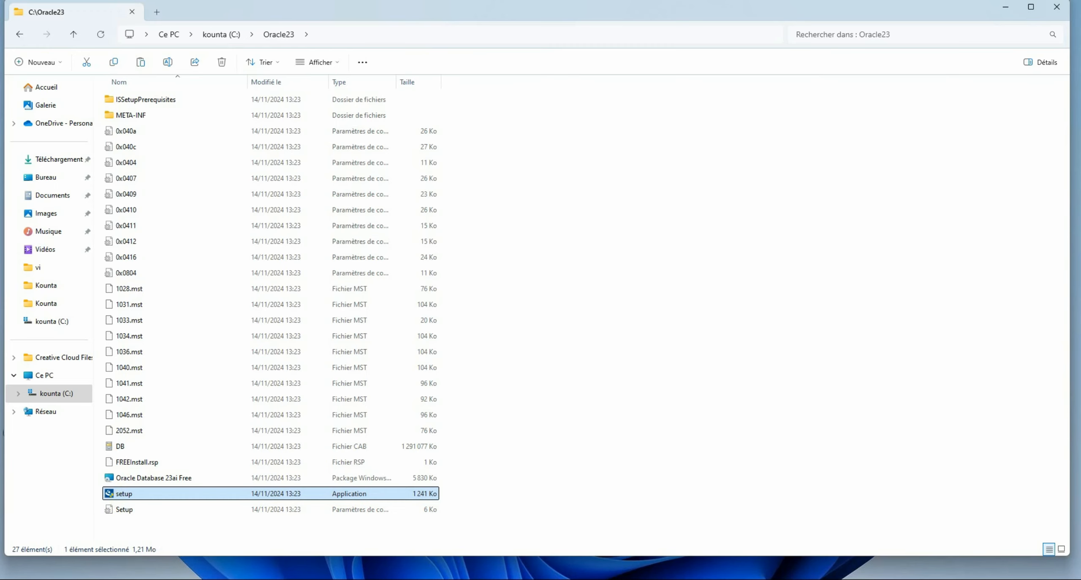
key("Return")
left_click(483, 395)
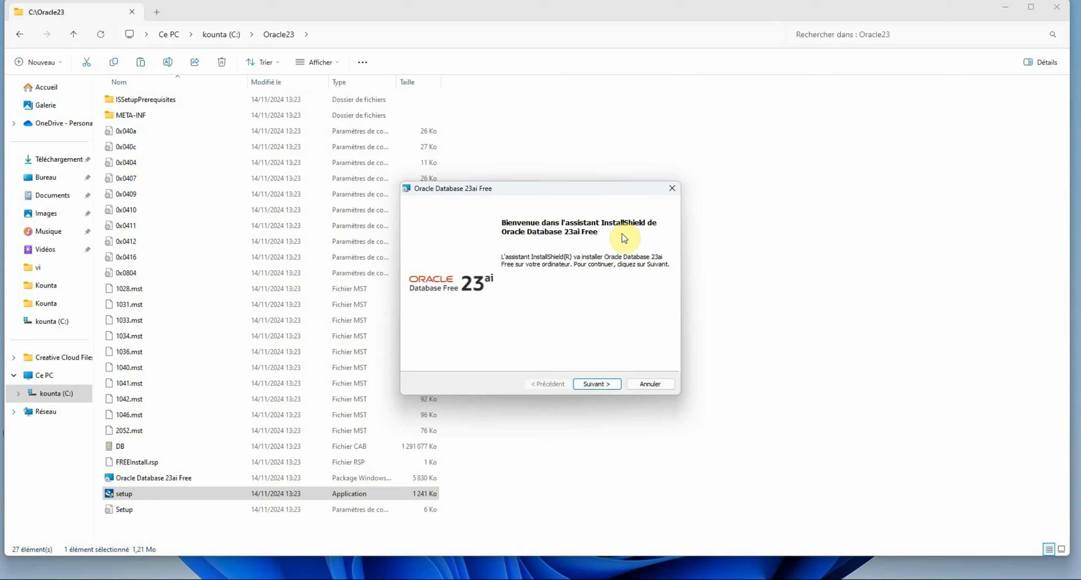
Pass the welcome page and accept the licence agreement to reach Dossier de destination
left_click(593, 385)
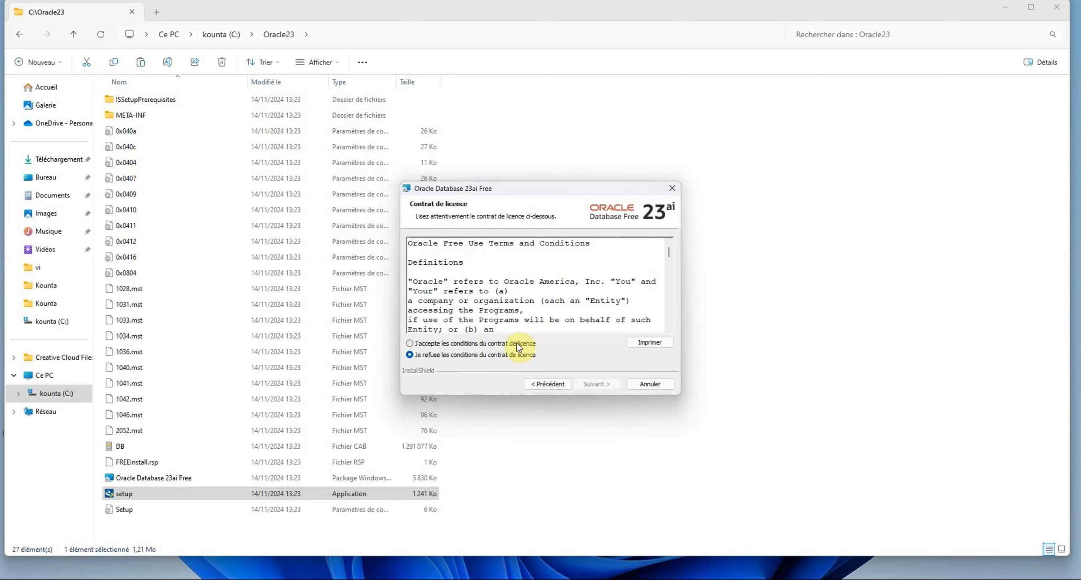
left_click(515, 342)
left_click(596, 385)
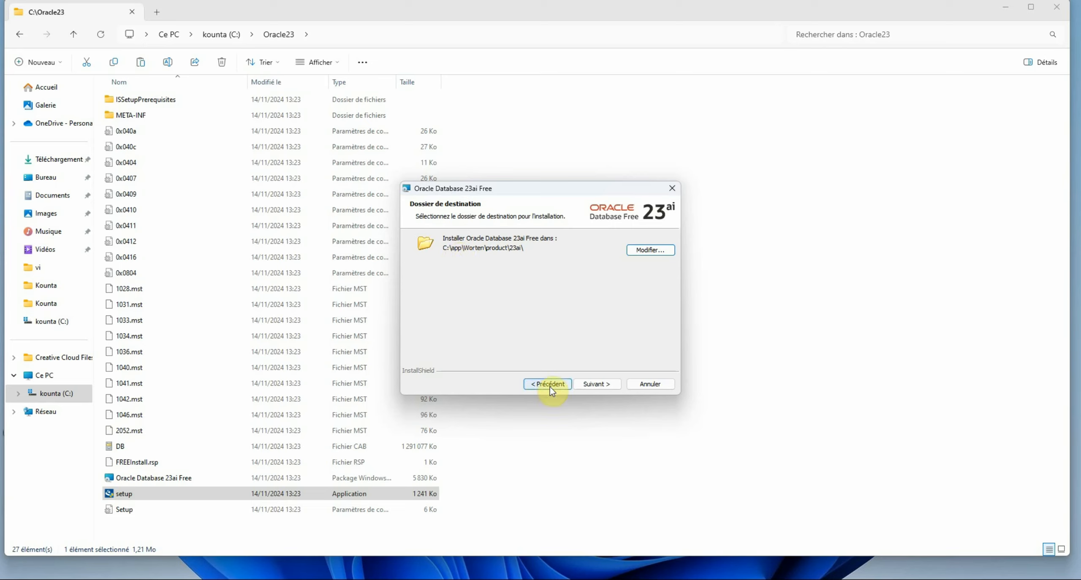
Keep the default install folder and enter the database password in the first field
left_click(591, 385)
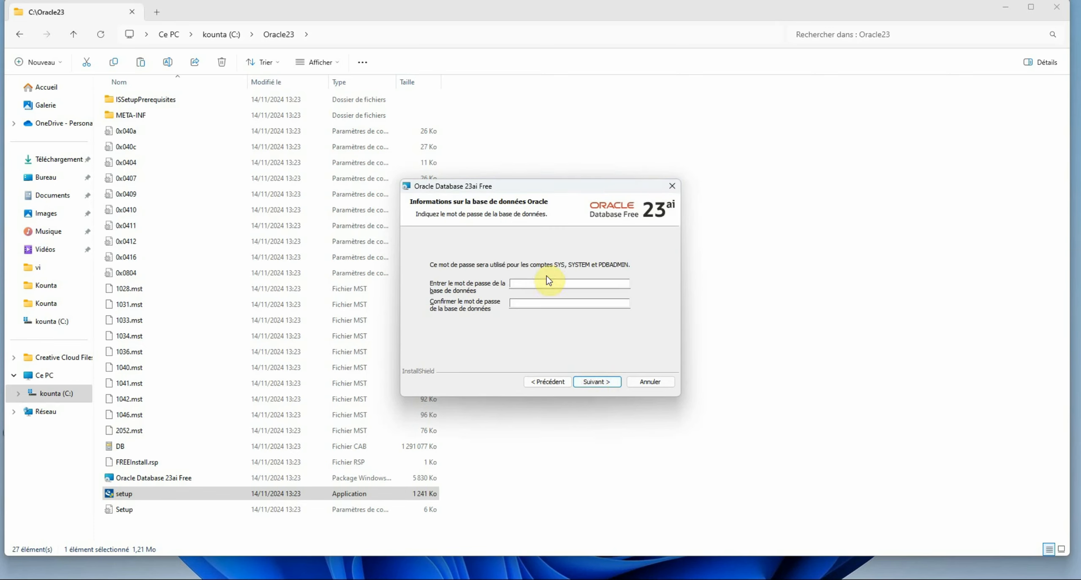
left_click(546, 283)
key("Caps_Lock")
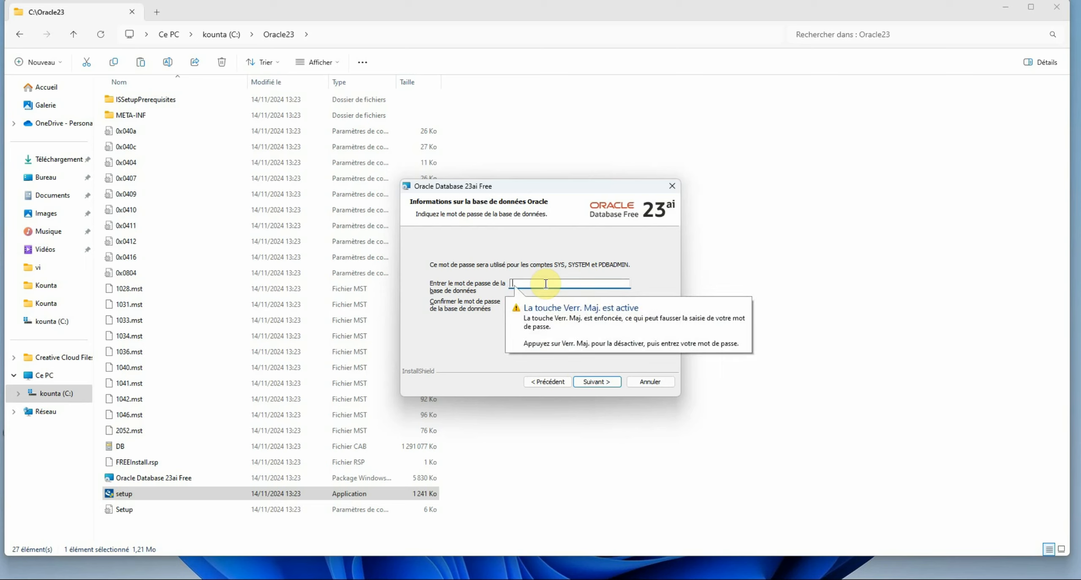
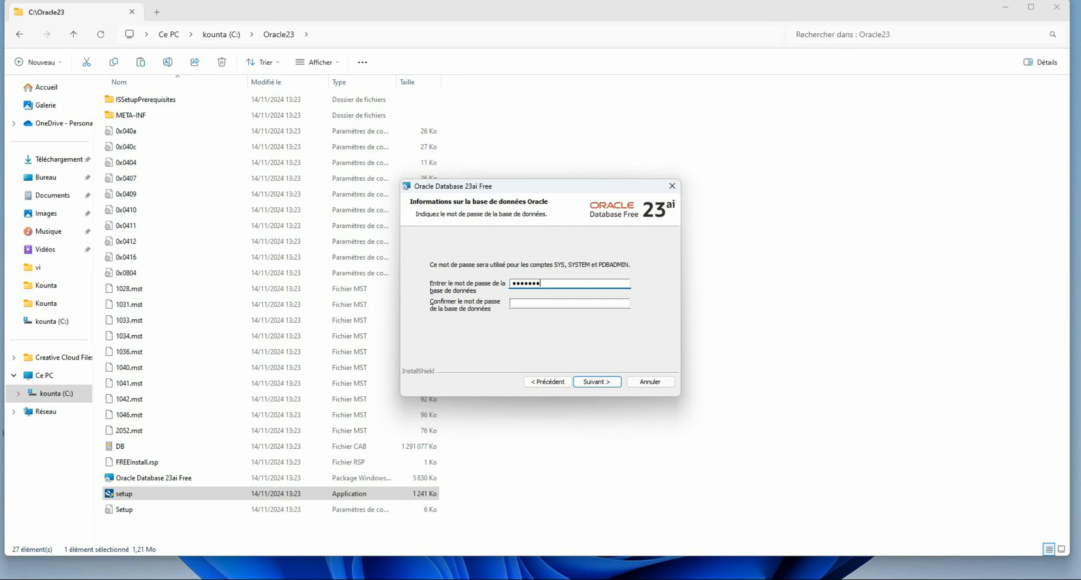
key("Caps_Lock")
key("BackSpace")
key("BackSpace")
key("BackSpace")
key("BackSpace")
key("BackSpace")
key("BackSpace")
key("ctrl+v")
Type the same password into the confirmation field
left_click(544, 305)
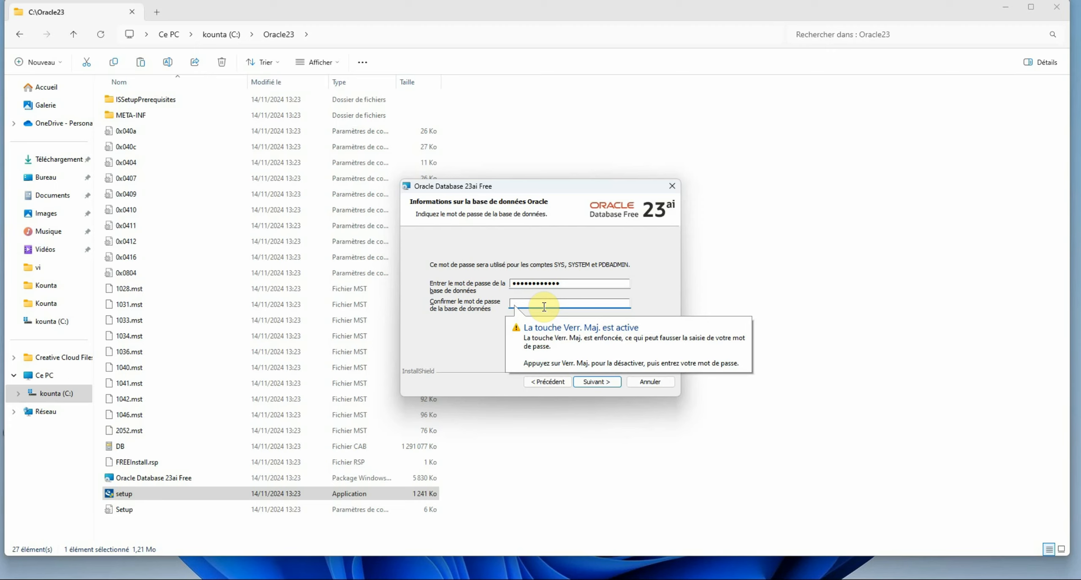
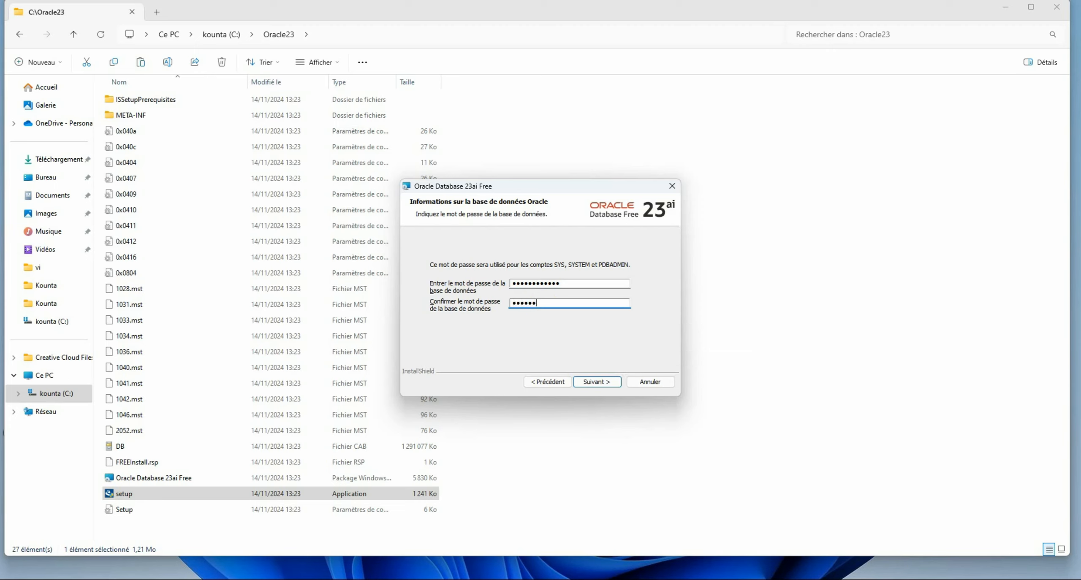
left_click(544, 308)
key("BackSpace")
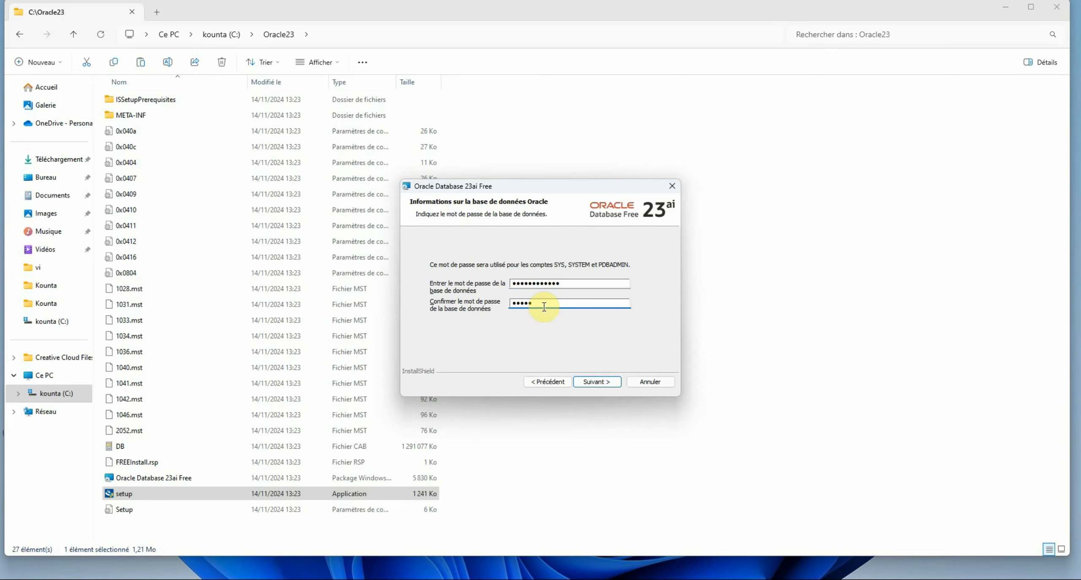
key("BackSpace")
key("BackSpace")
key("BackSpace")
key("BackSpace")
key("BackSpace")
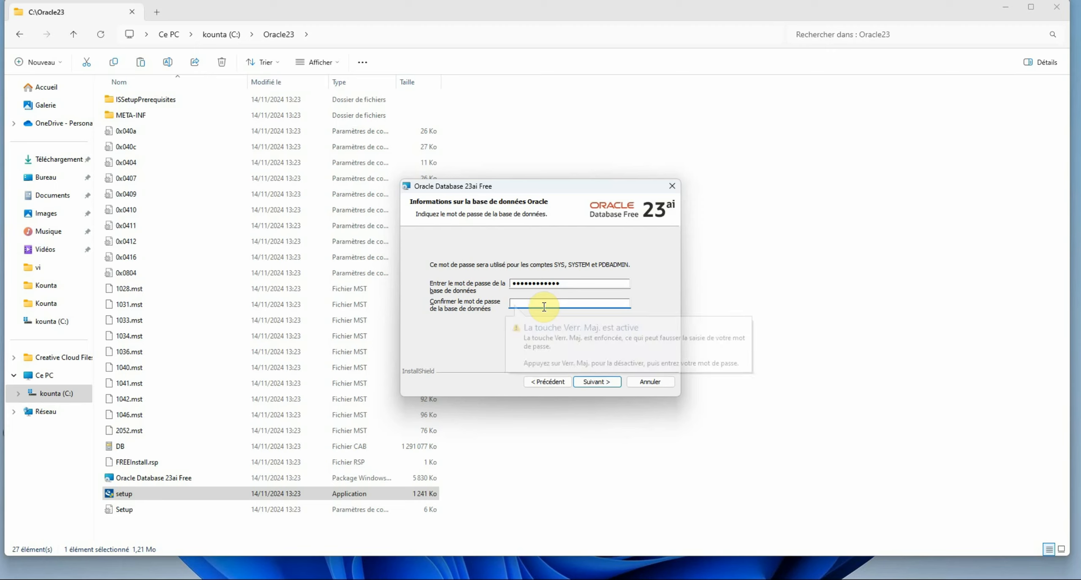
type("••••••")
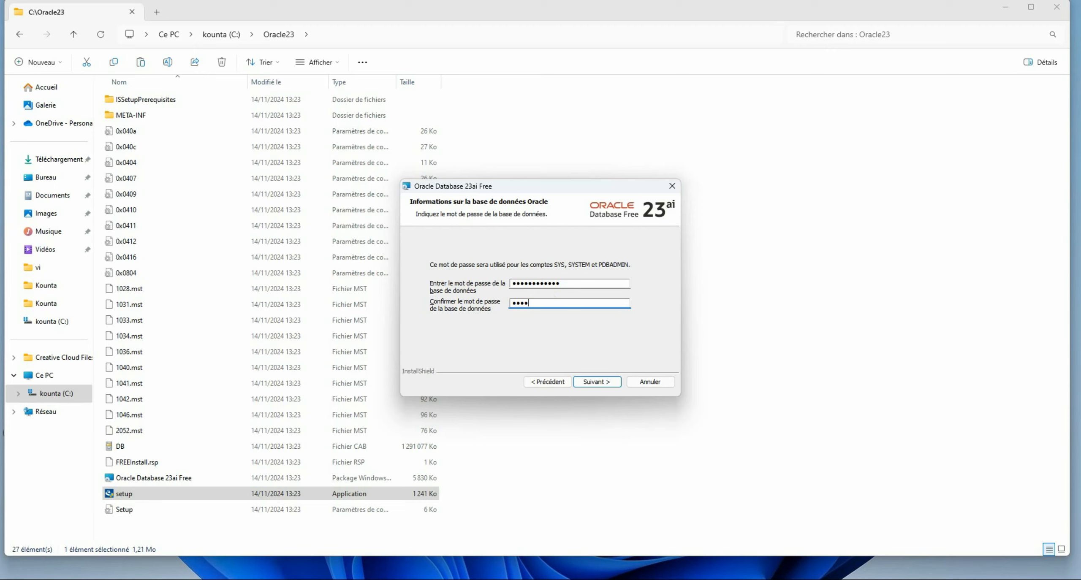
type("•••")
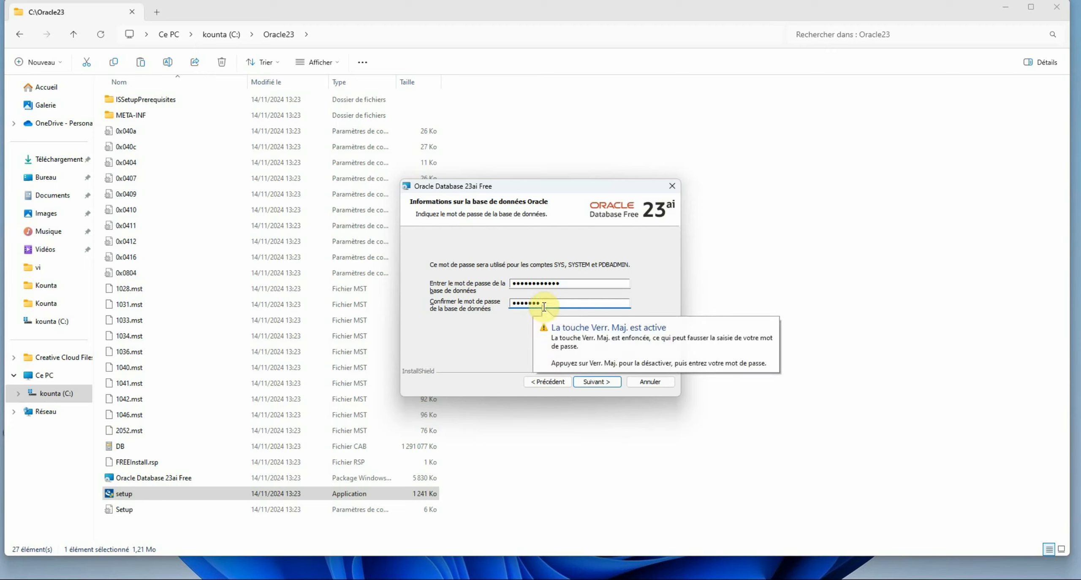
type("•••")
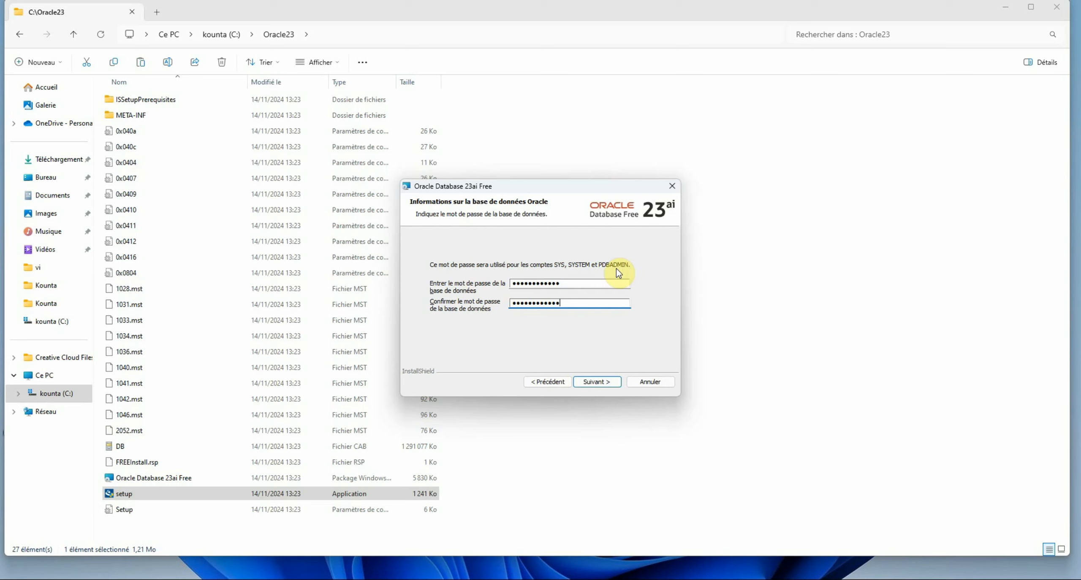
Go through the Récapitulatif summary, launch the installation, and bring the Oracle23 folder forward
left_click(593, 382)
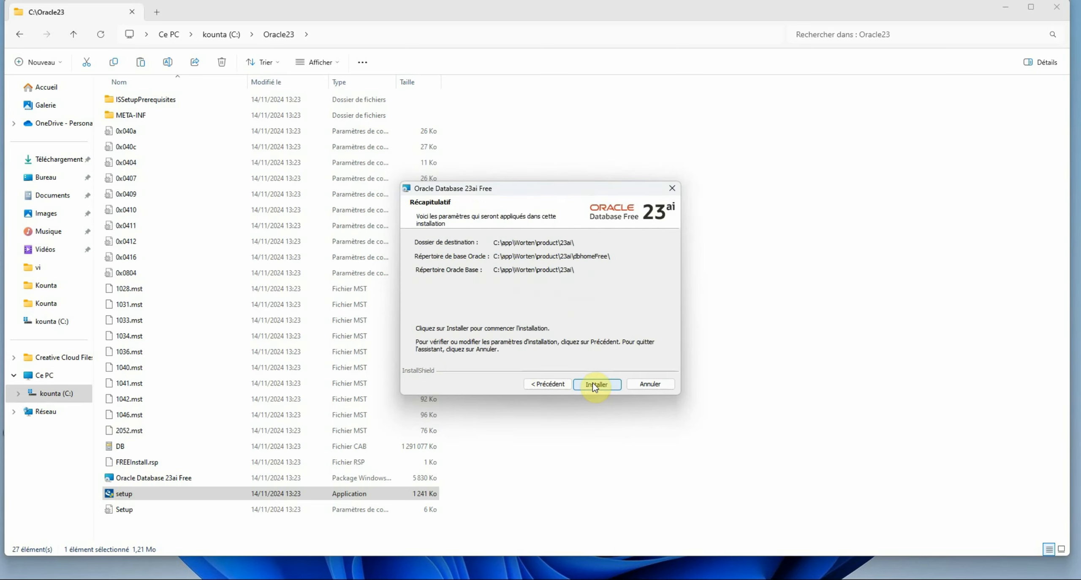
left_click(593, 383)
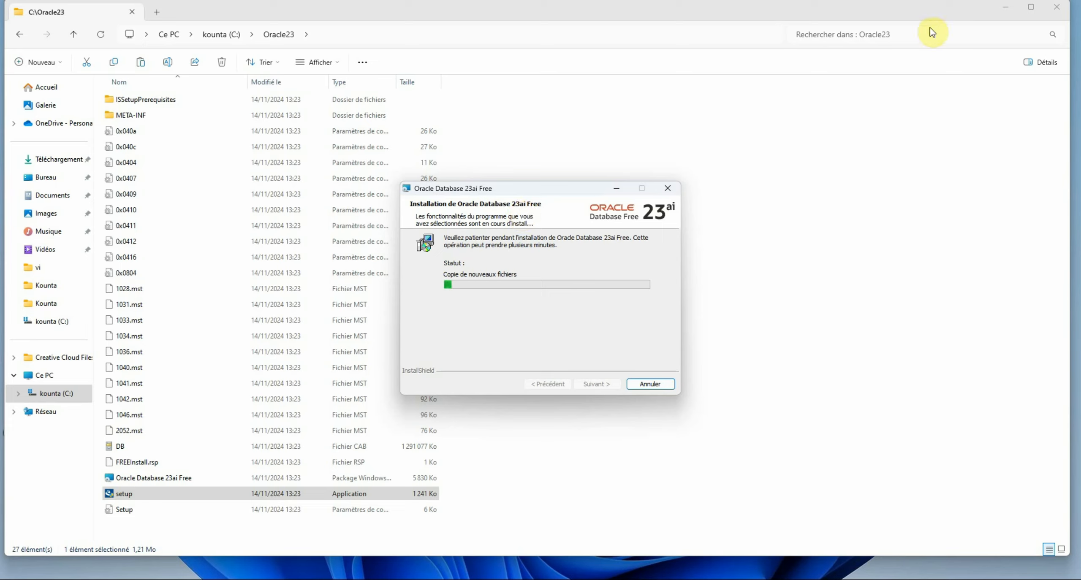
left_click(1005, 7)
Minimize the Explorer windows and move the installer progress window up and right
left_click(1004, 7)
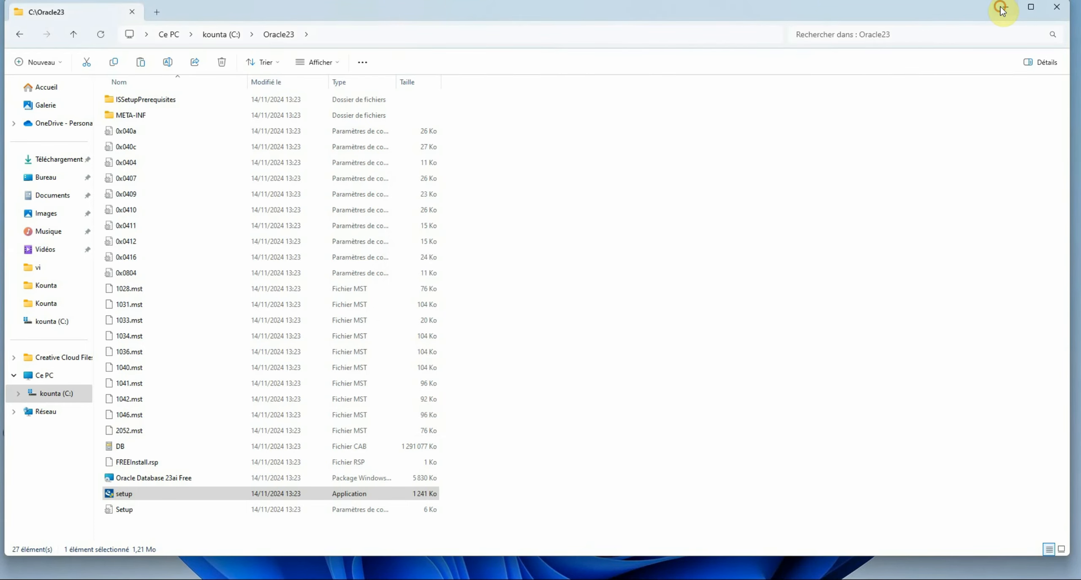
left_click(1003, 9)
left_click(1003, 8)
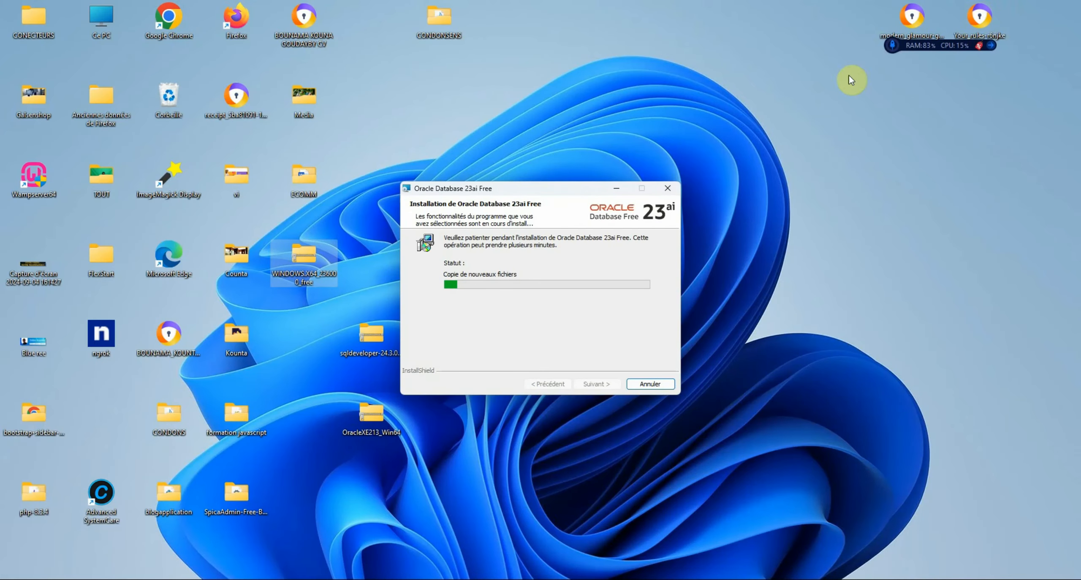
left_click_drag(563, 189, 696, 172)
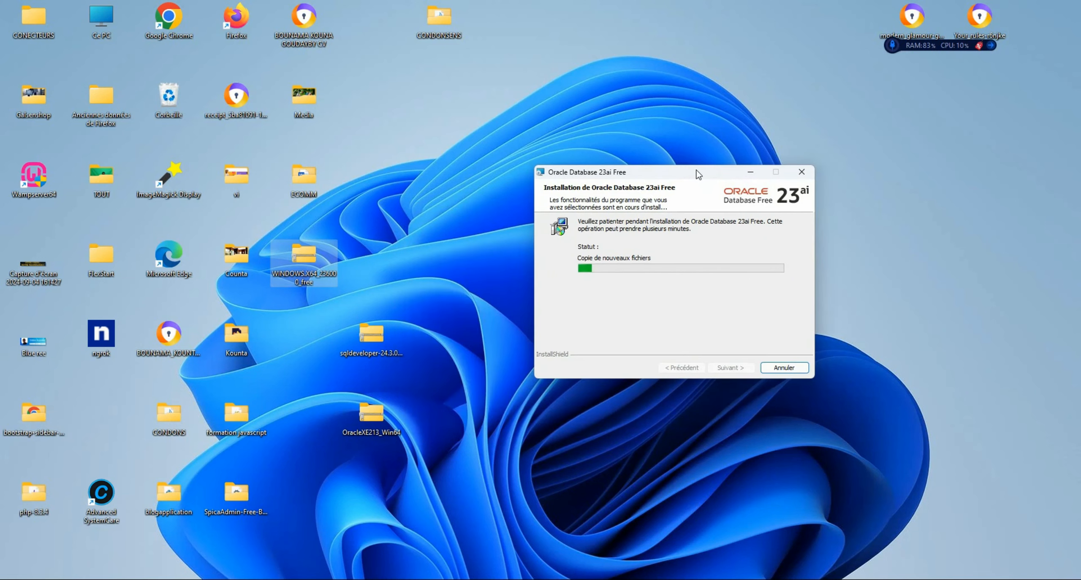
Open the sqldeveloper-24.3.0.284.2209-no-jre zip from the desktop and move its window down
left_click(364, 337)
double_click(364, 336)
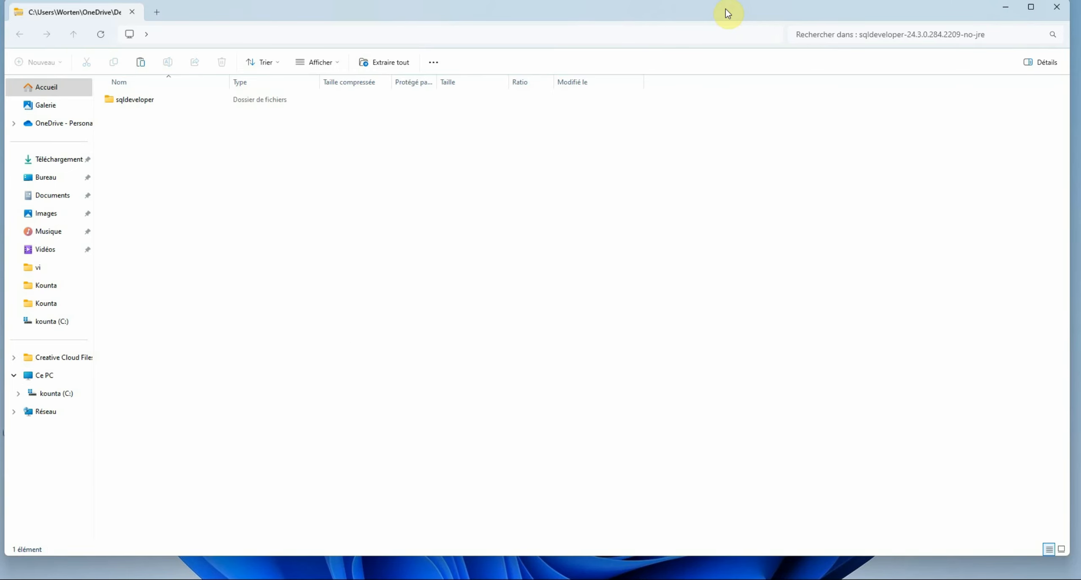
left_click_drag(723, 9, 767, 326)
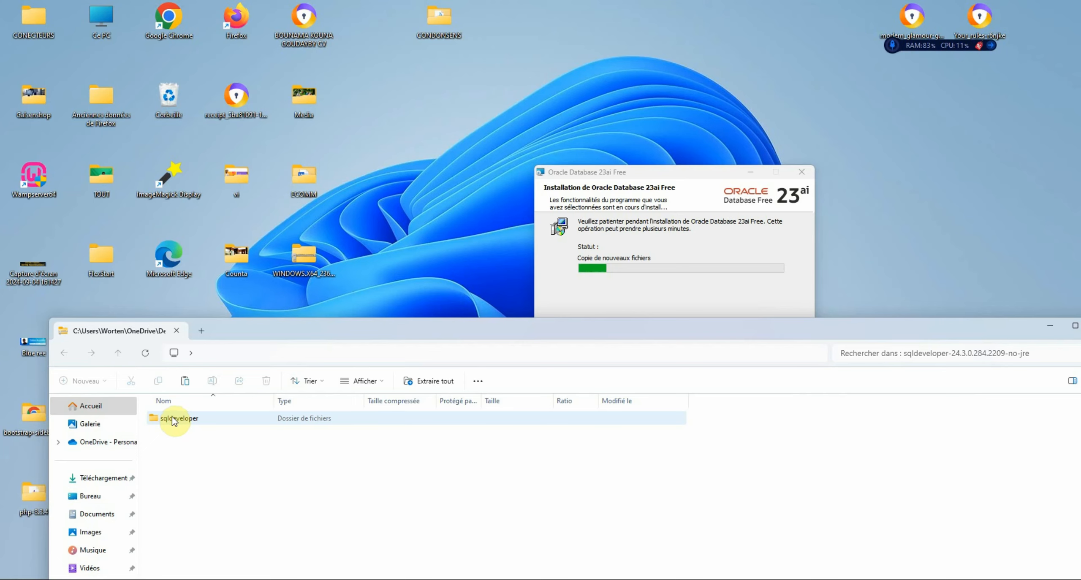
left_click(442, 381)
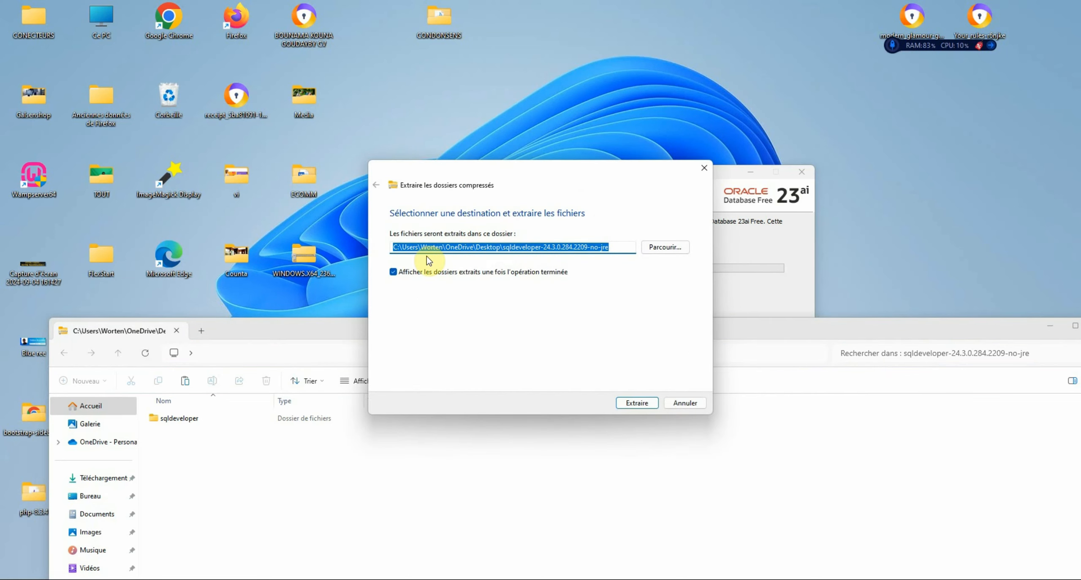
left_click(655, 252)
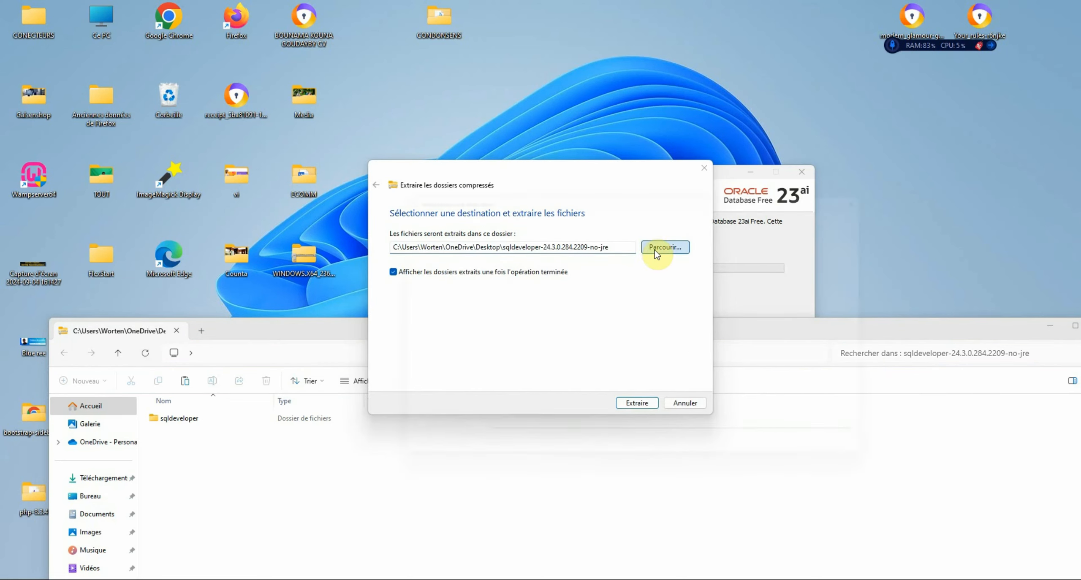
left_click(896, 186)
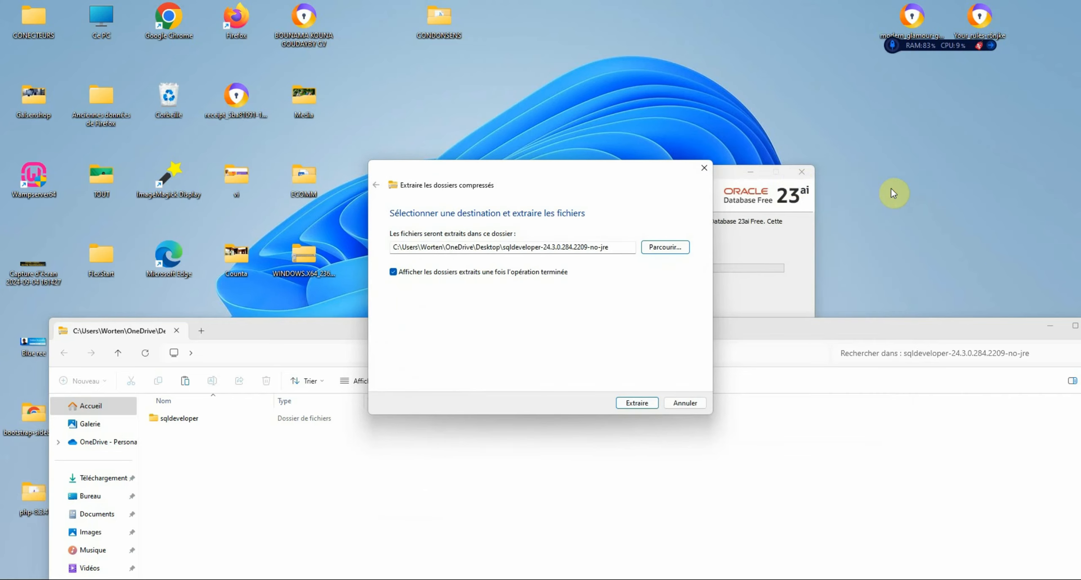
left_click(704, 169)
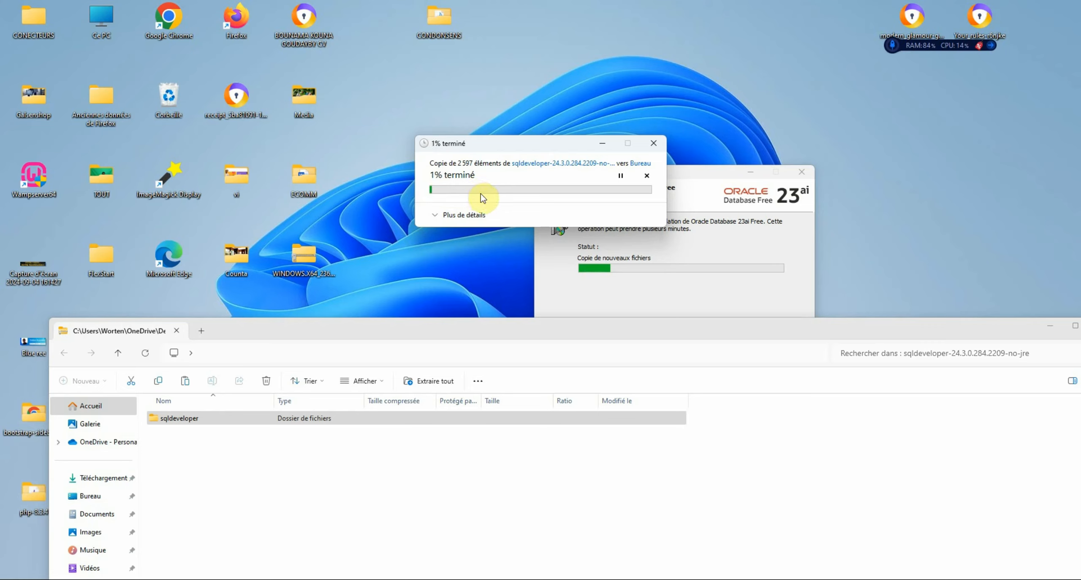
left_click(1045, 327)
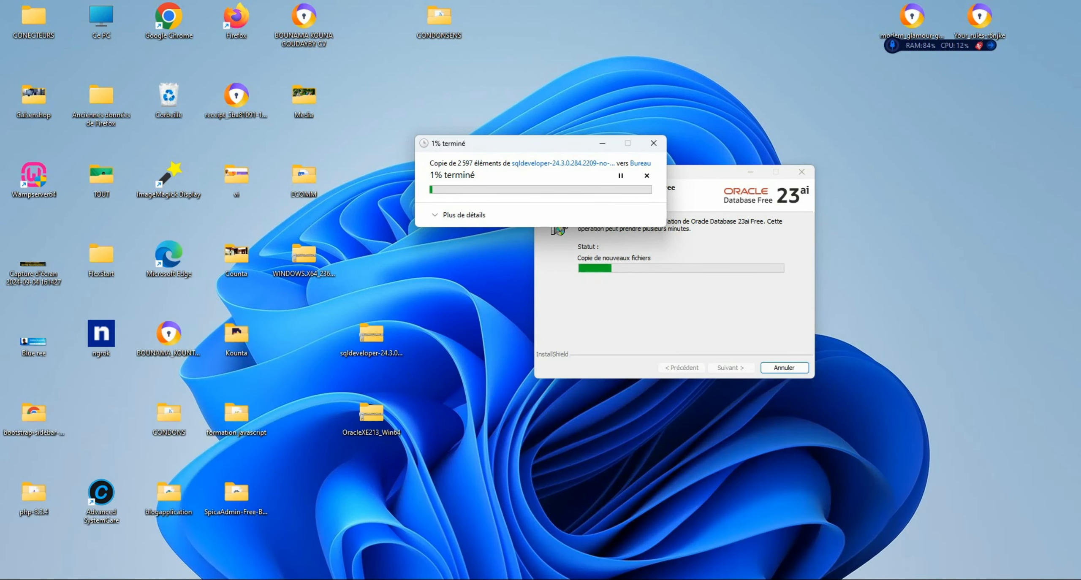
left_click_drag(519, 148, 590, 446)
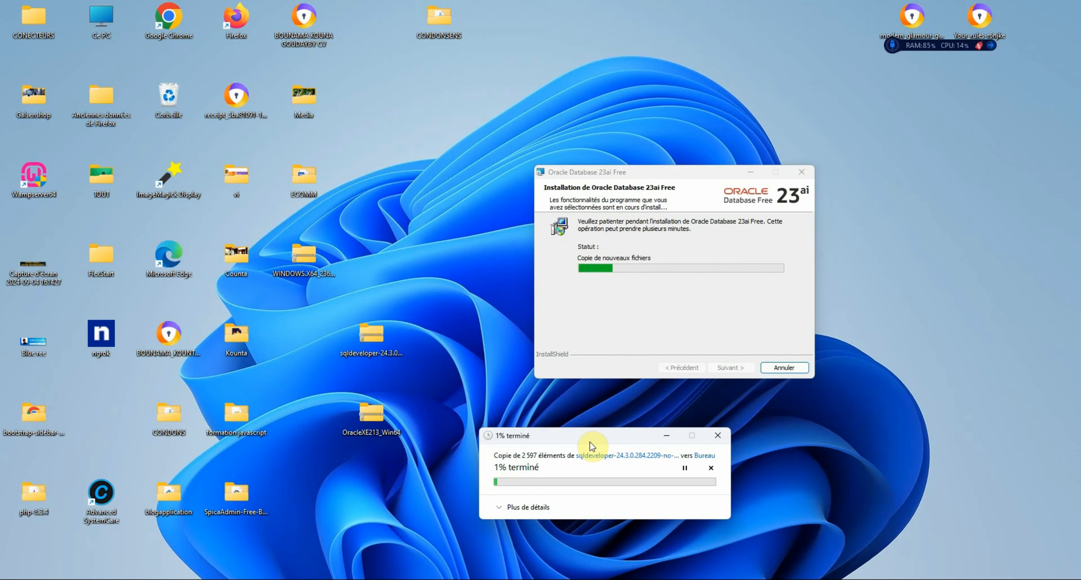
left_click(711, 468)
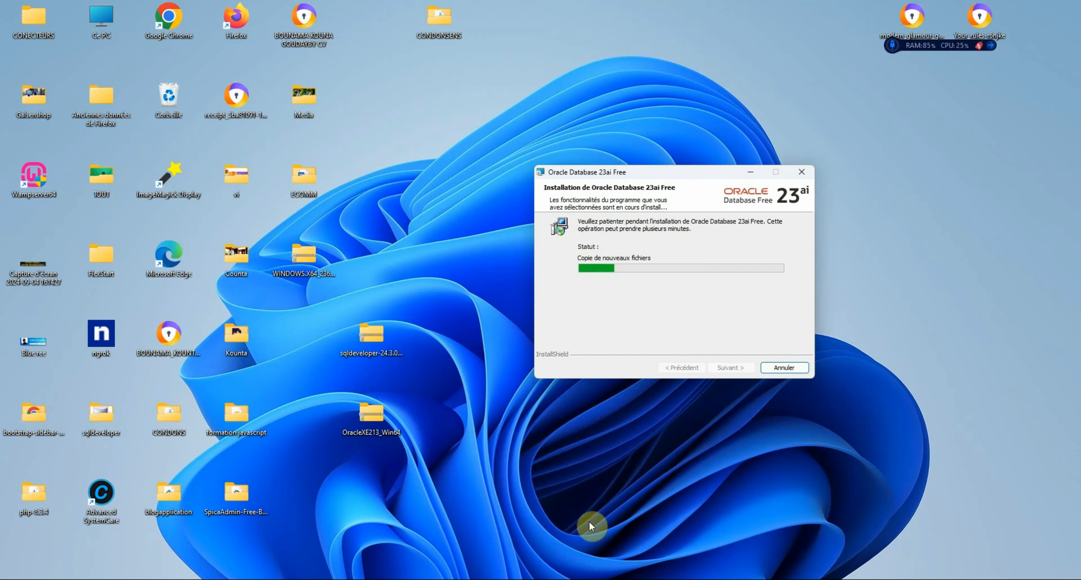
double_click(372, 338)
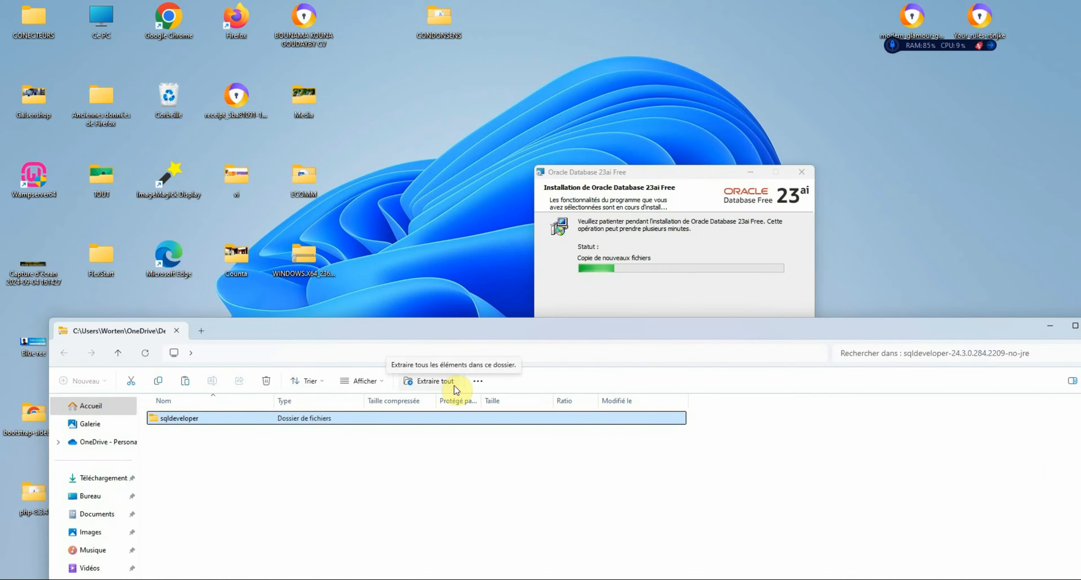
Start Extract All and browse to drive C: for the destination
left_click(417, 381)
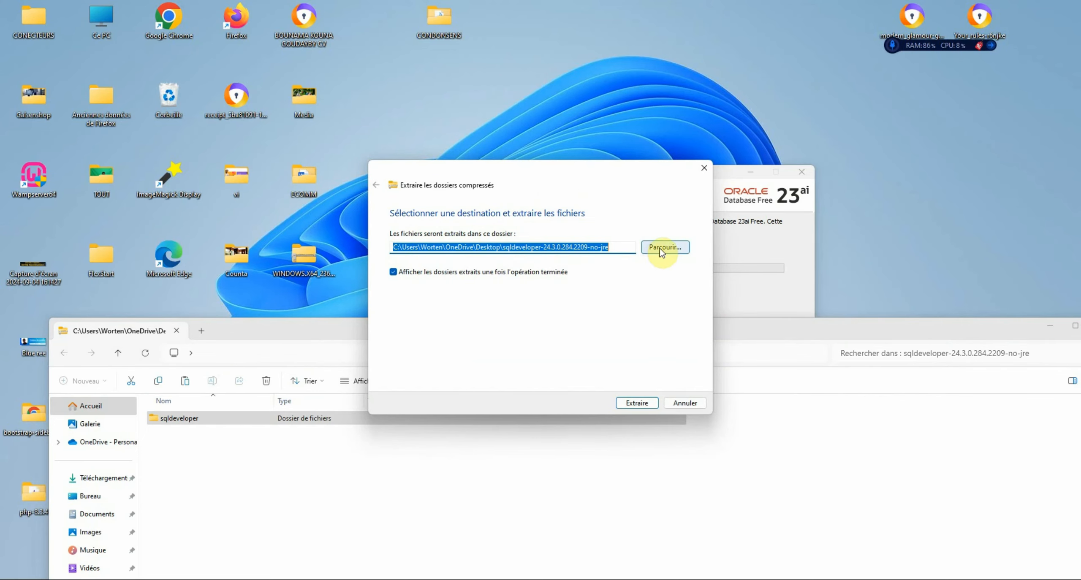
left_click(662, 252)
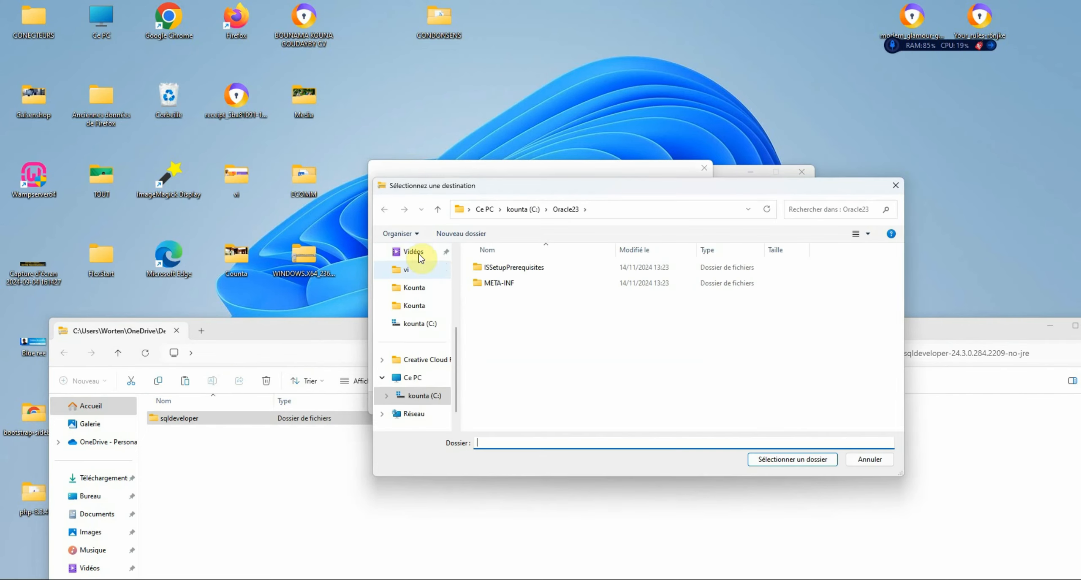
left_click(418, 323)
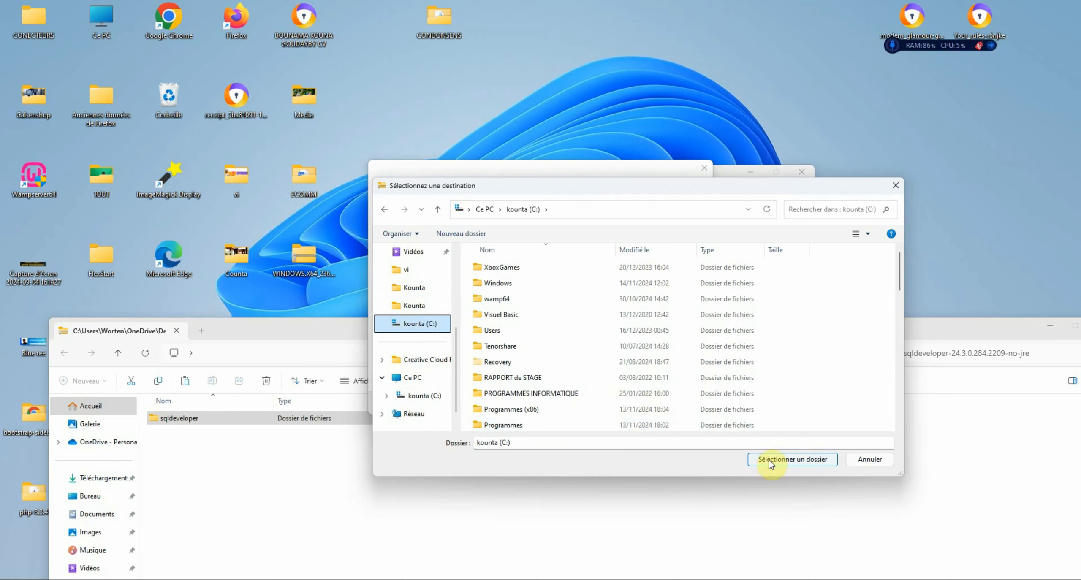
Create a new folder sqldevelopper on C: and extract the archive into it
right_click(839, 368)
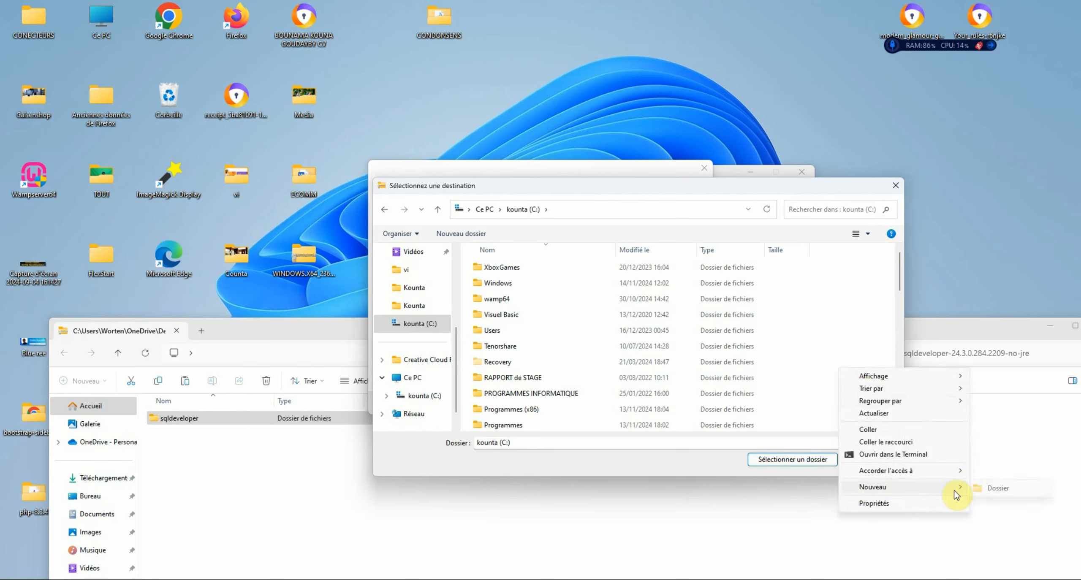
left_click(981, 489)
key("BackSpace")
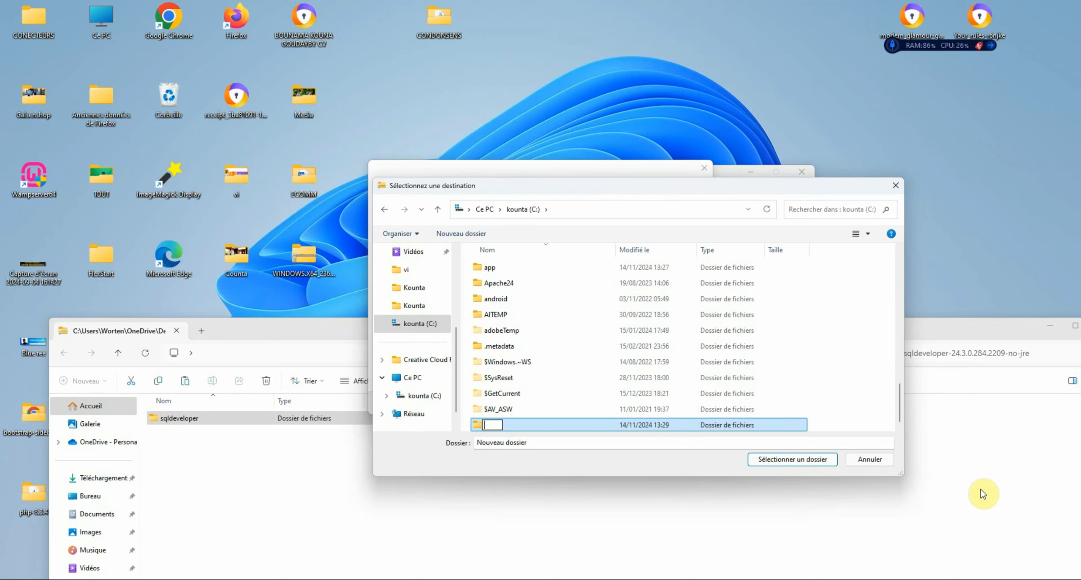
key("BackSpace")
type("sqldevelopper")
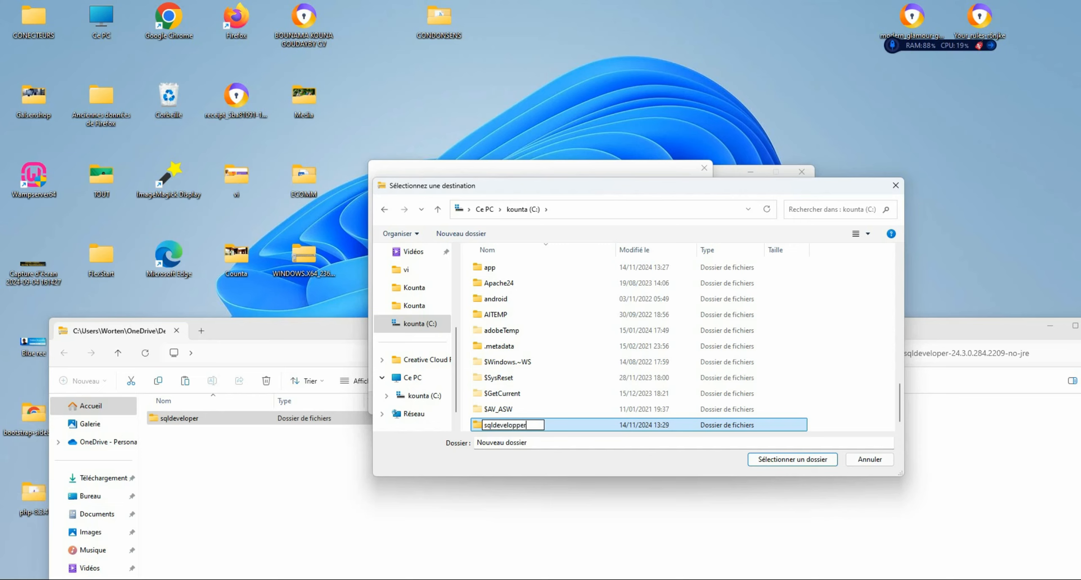
key("Return")
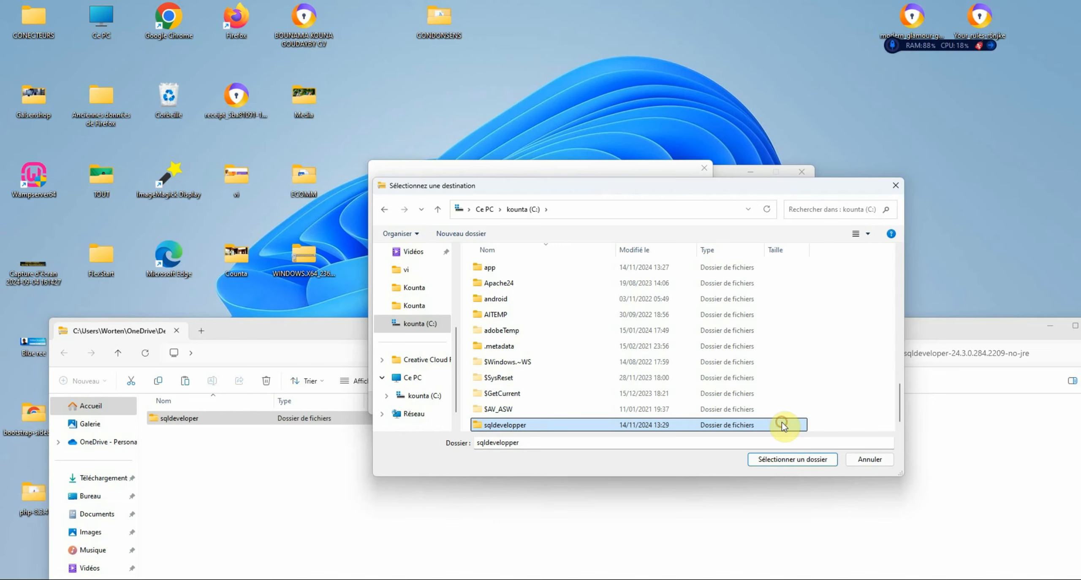
left_click(805, 464)
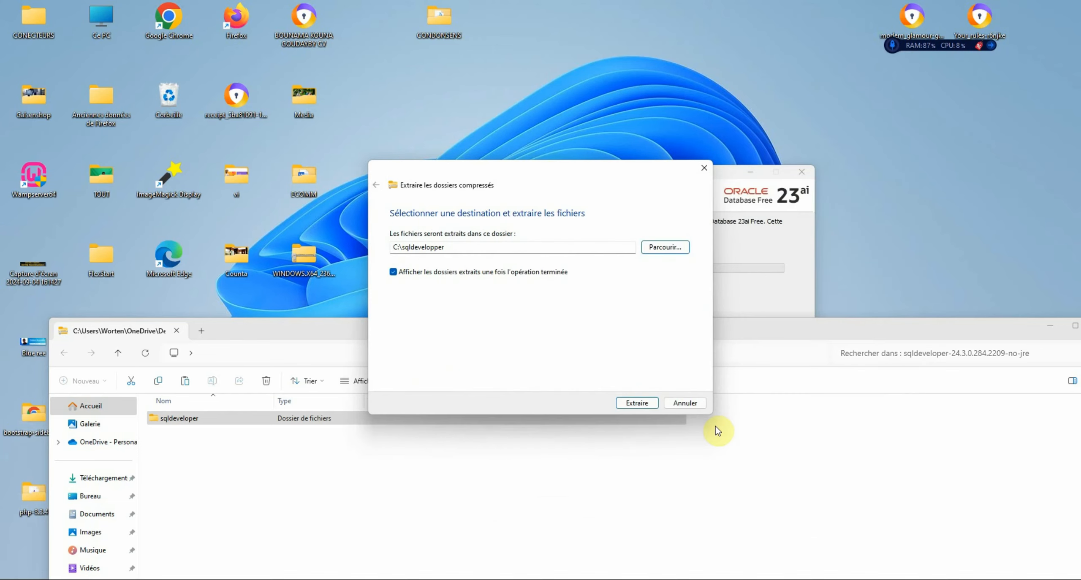
left_click(652, 405)
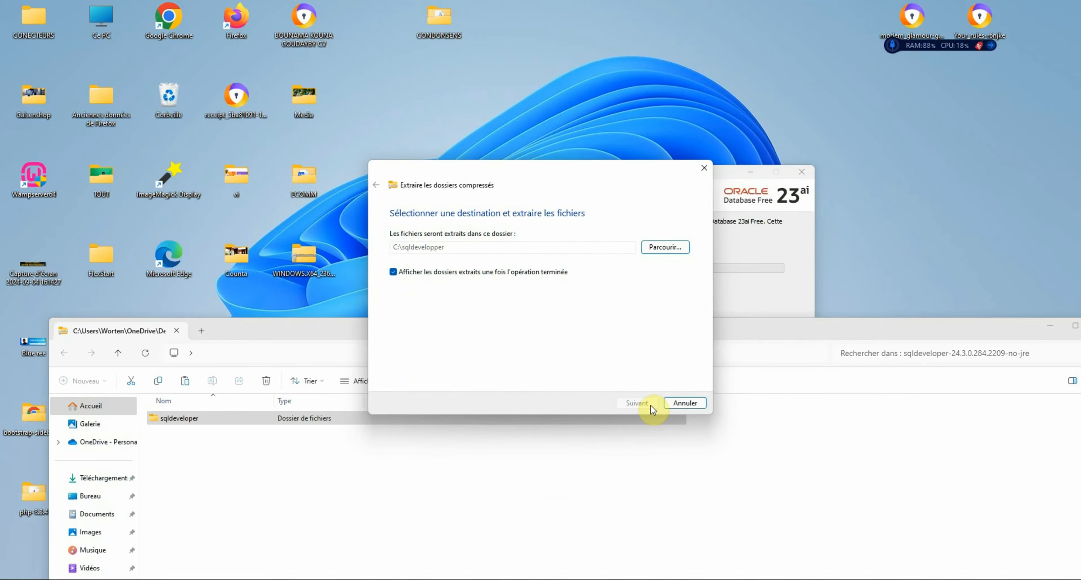
Minimize the archive window and rearrange the extraction and copy-progress dialogs
left_click(697, 143)
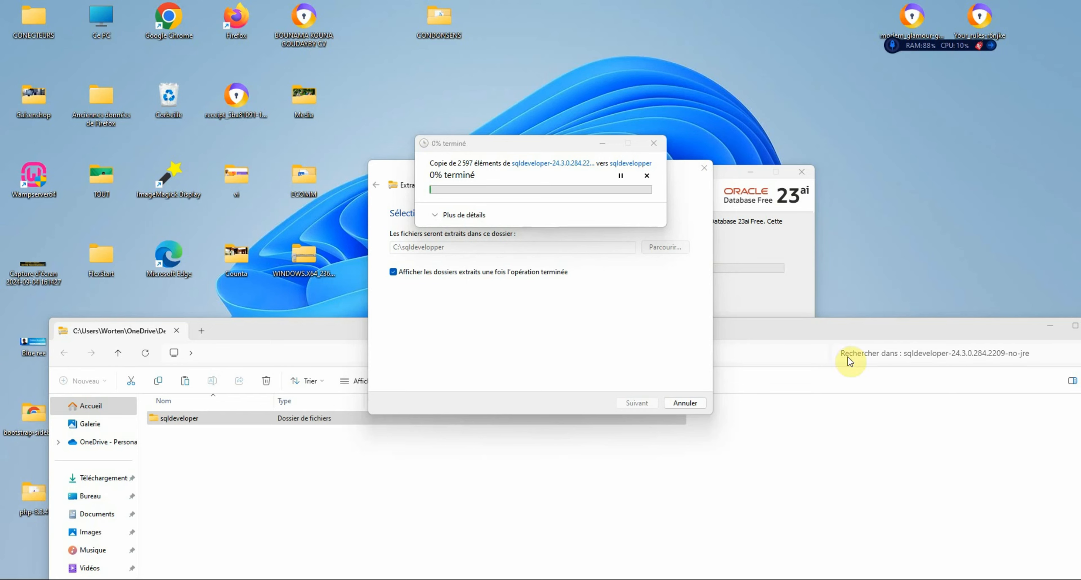
left_click(1049, 326)
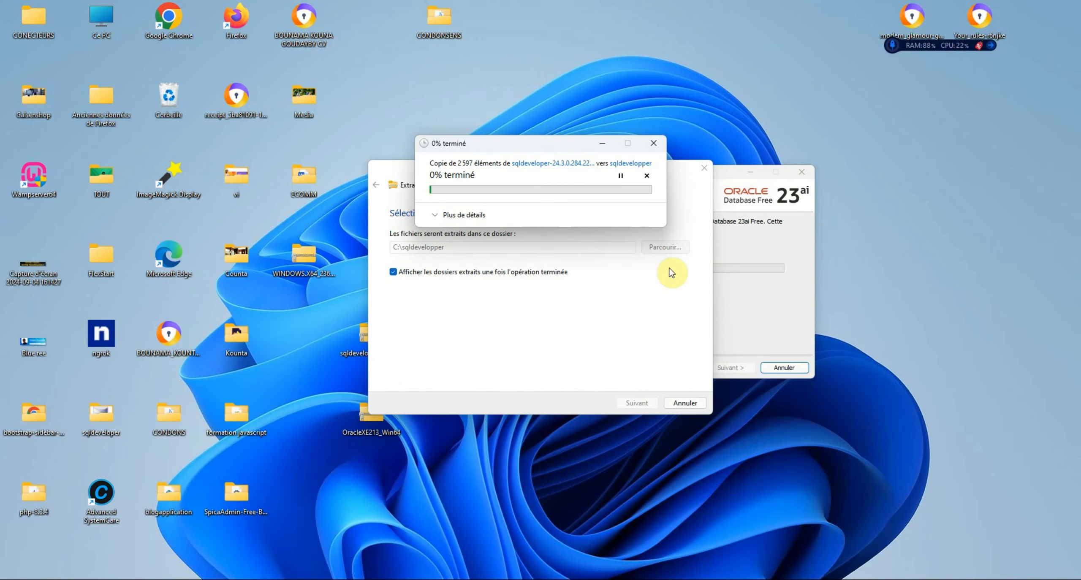
left_click_drag(677, 172, 537, 324)
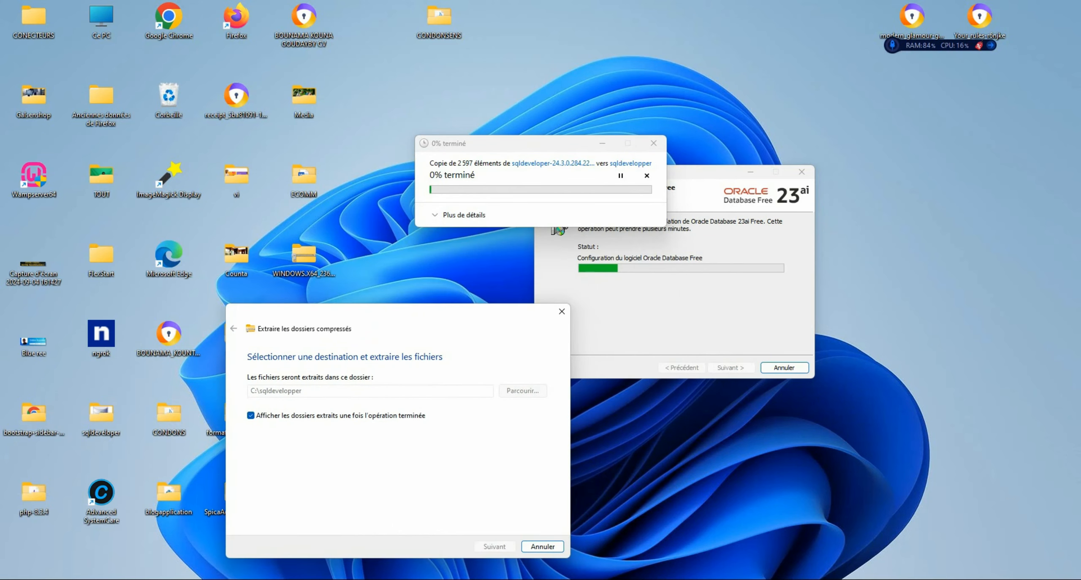
left_click_drag(547, 150, 558, 45)
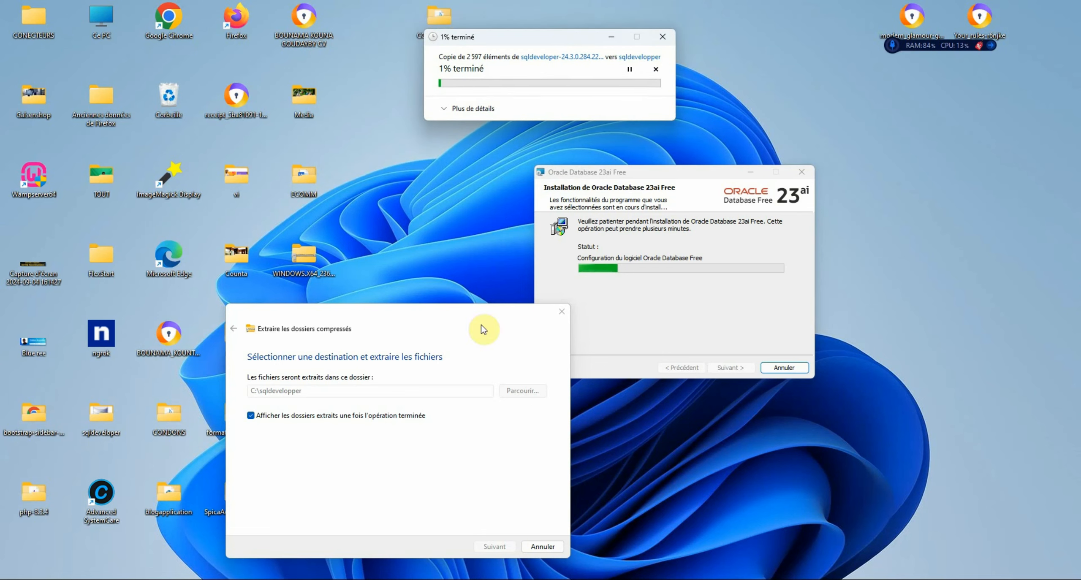
left_click_drag(465, 318, 401, 330)
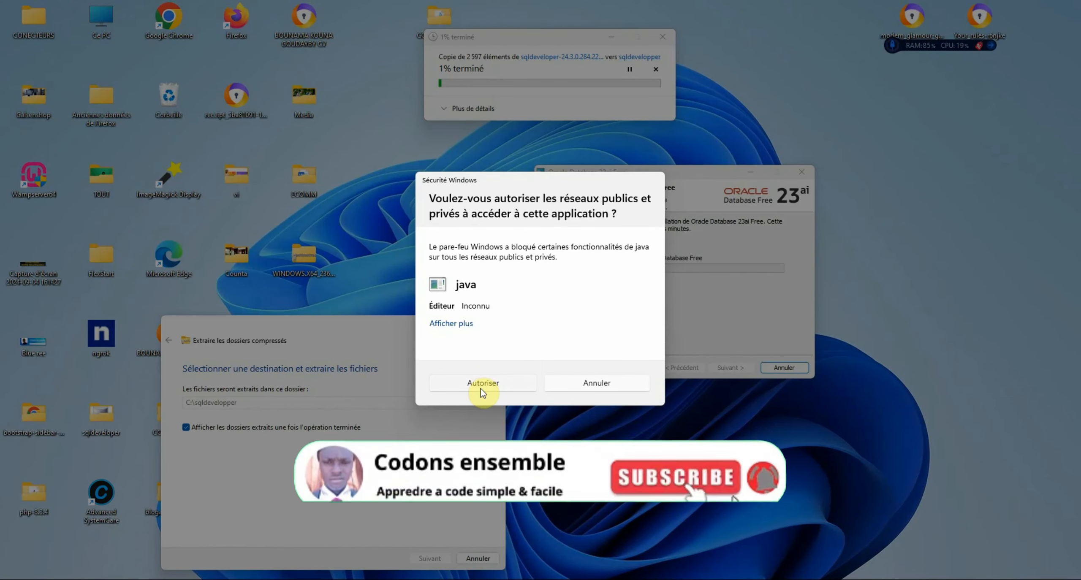
Allow Java through the firewall on all networks and move the extraction dialog aside
left_click(490, 383)
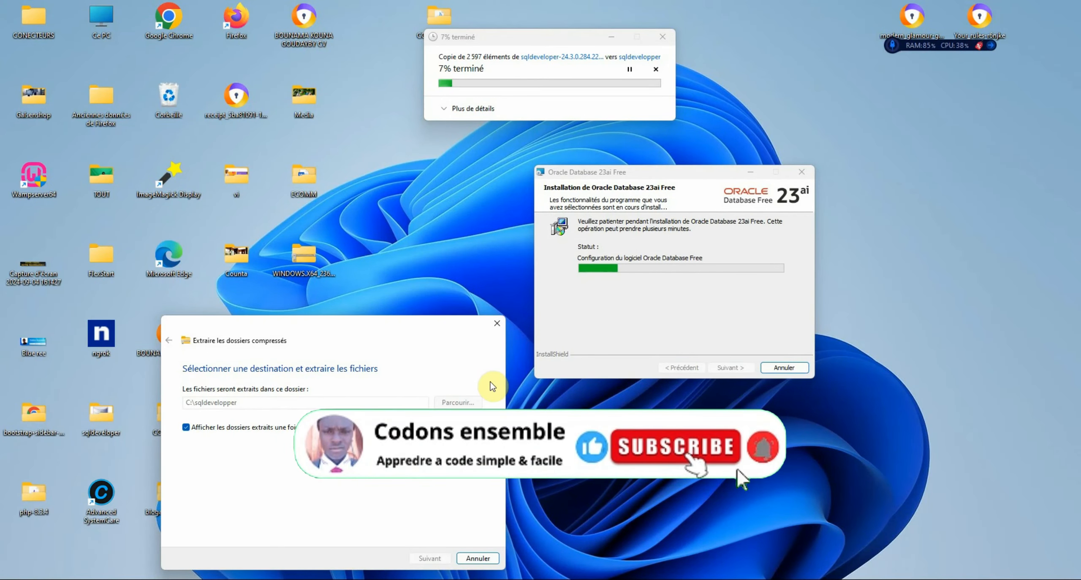
left_click_drag(492, 387, 900, 298)
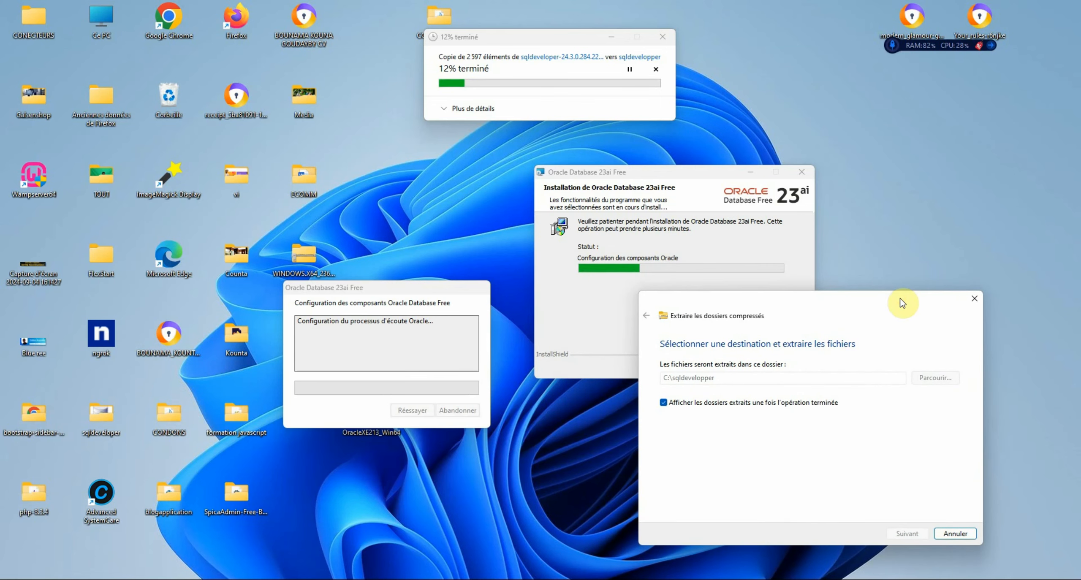
left_click(424, 303)
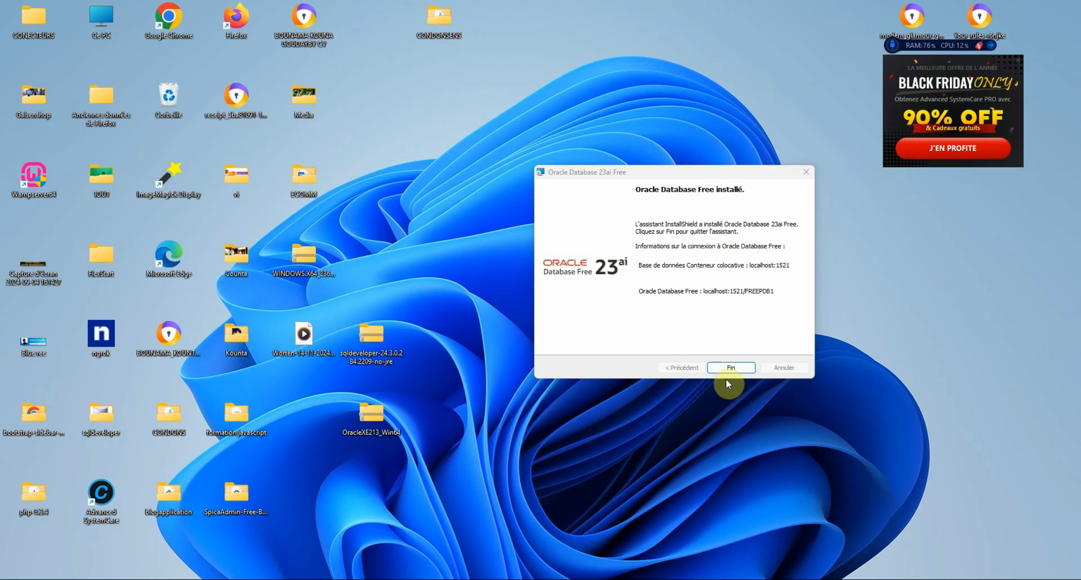
Close the finished Oracle installer and restore the C:\sqldevelopper folder window
left_click(731, 368)
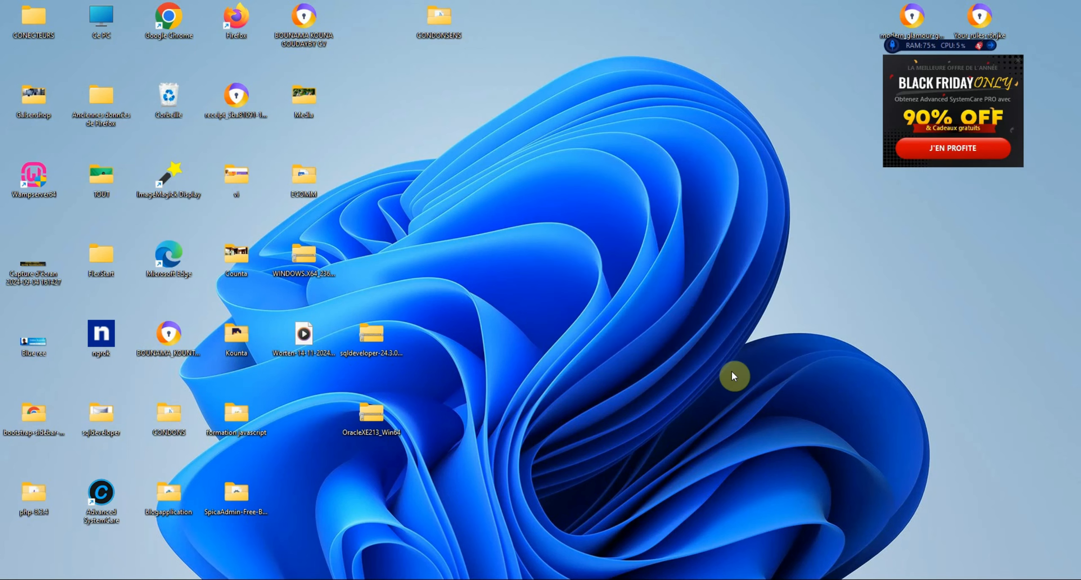
mouse_move(661, 579)
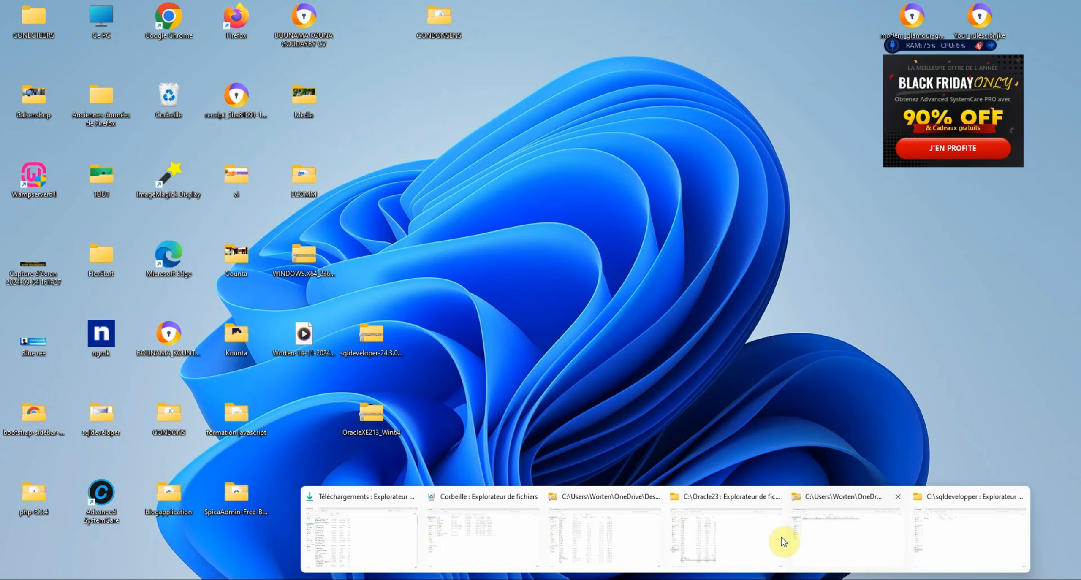
left_click(951, 531)
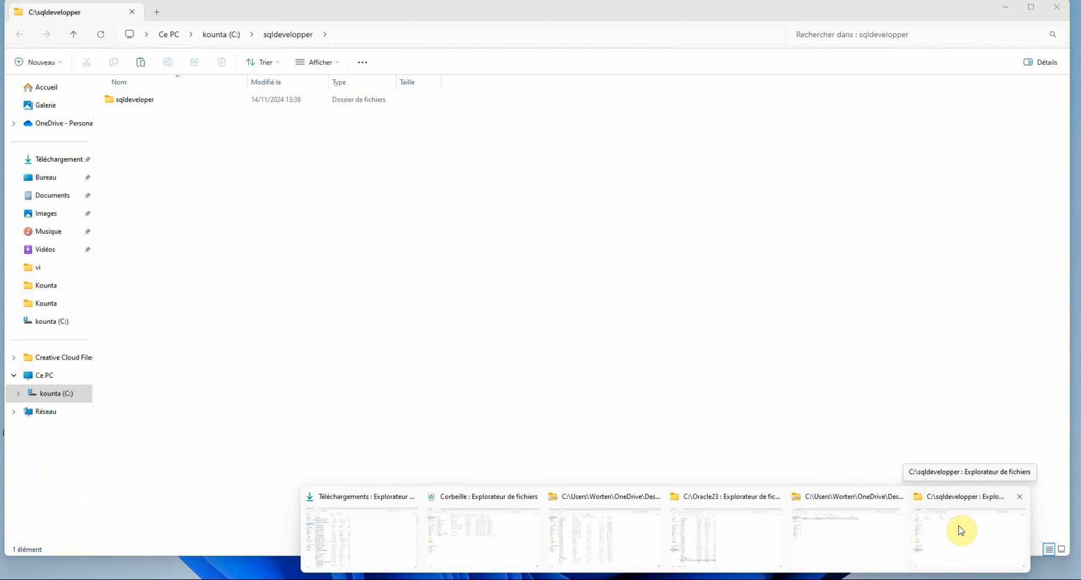
left_click(959, 526)
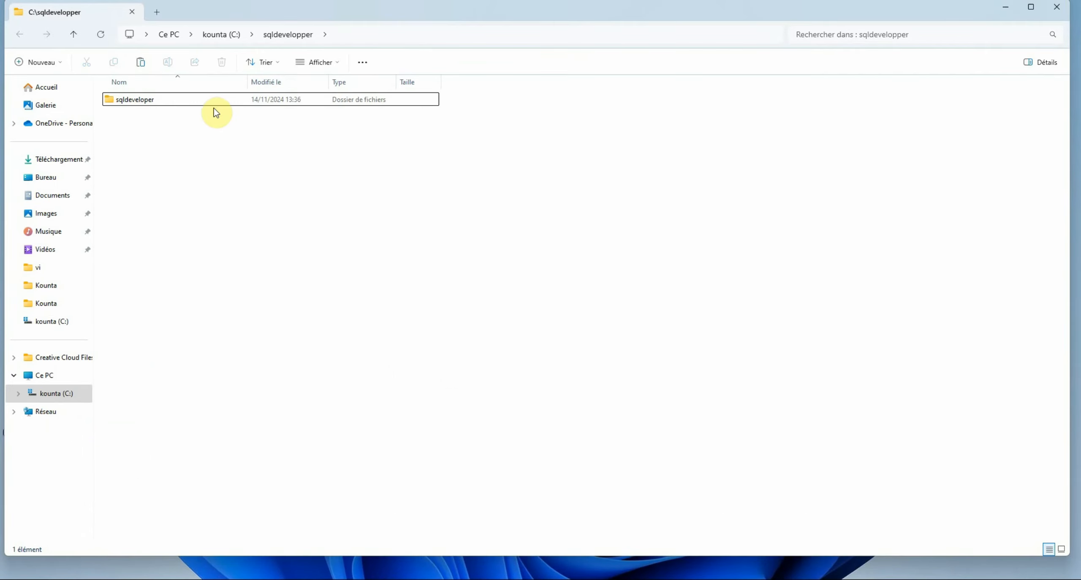
Open the extracted sqldeveloper folder, then minimize the window
left_click(211, 107)
double_click(186, 99)
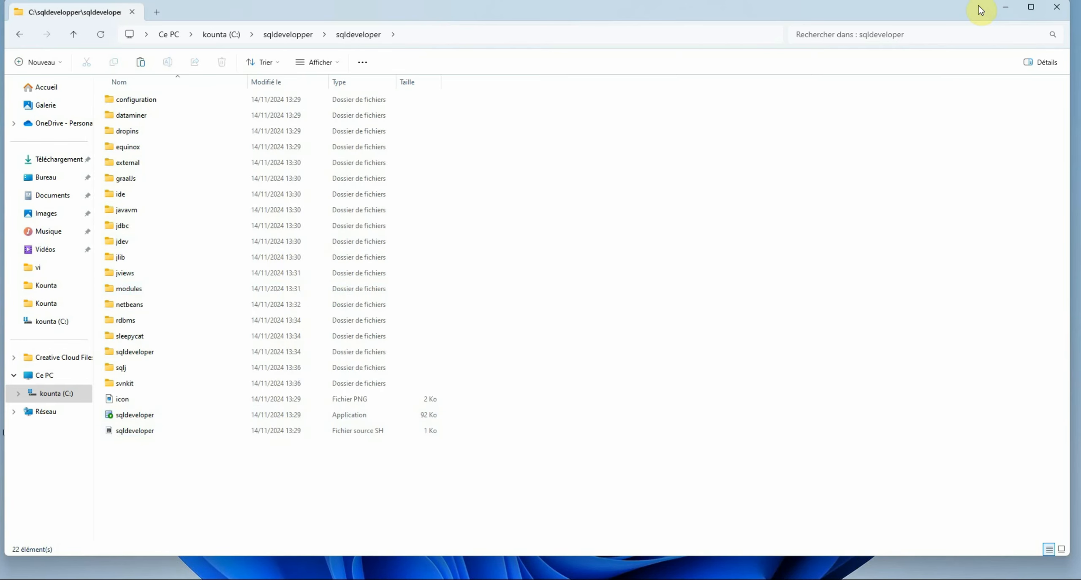
left_click(1006, 6)
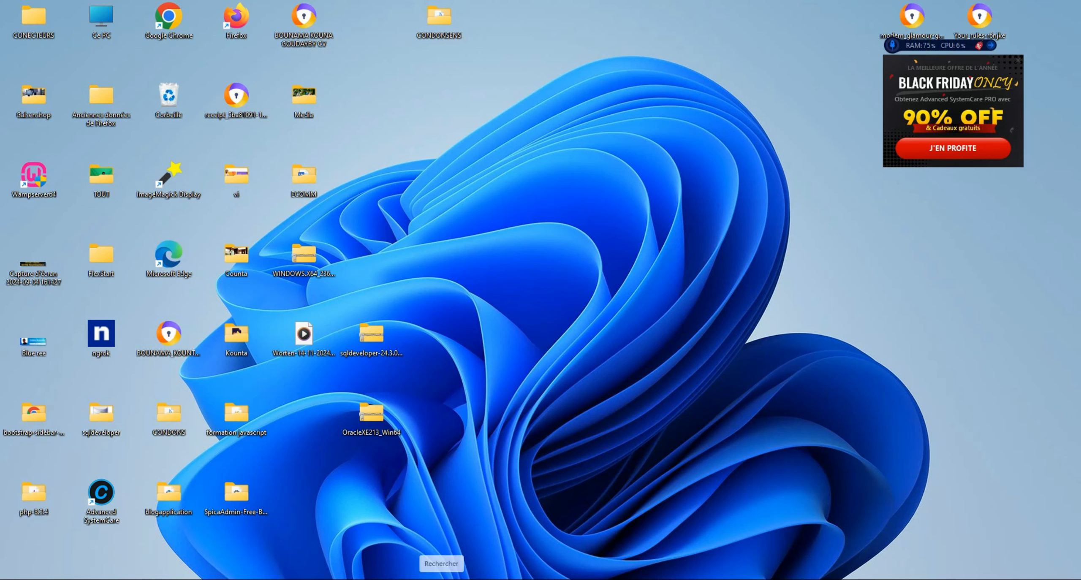
Launch Windows PowerShell, run the misspelled slqplus command, and close the window
left_click(437, 567)
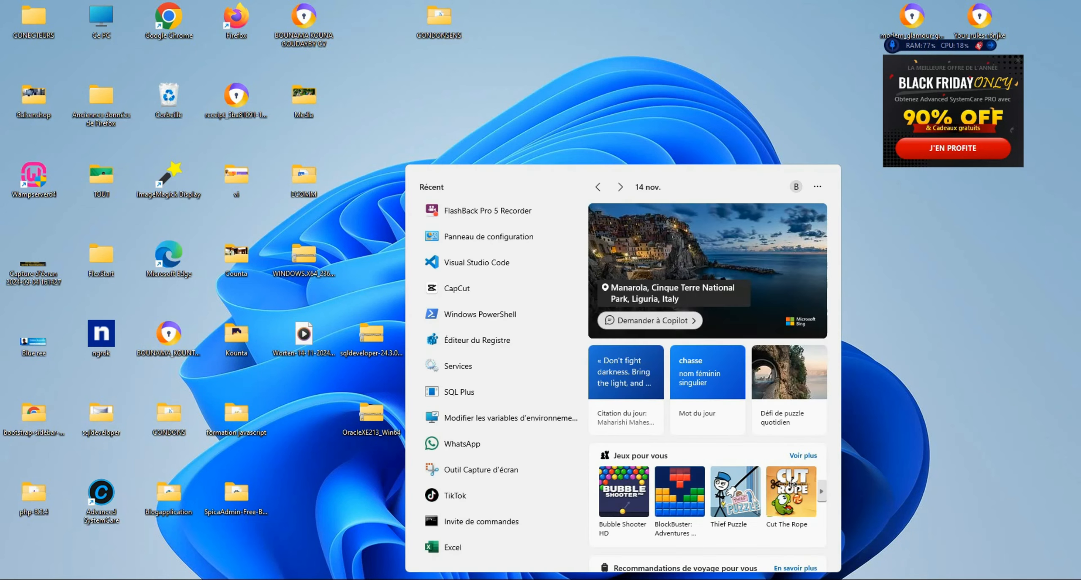
type("she")
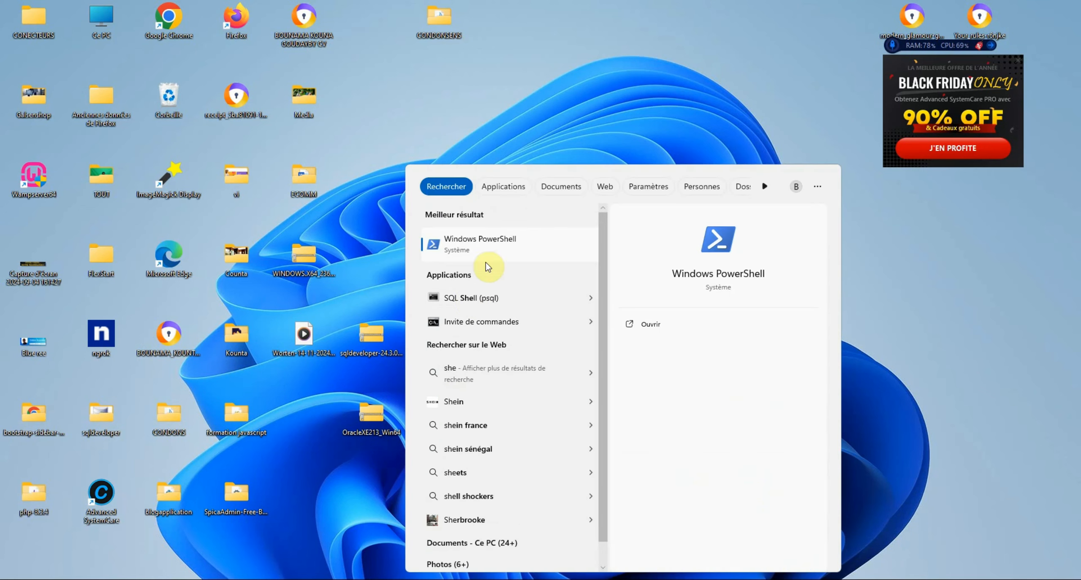
left_click(466, 244)
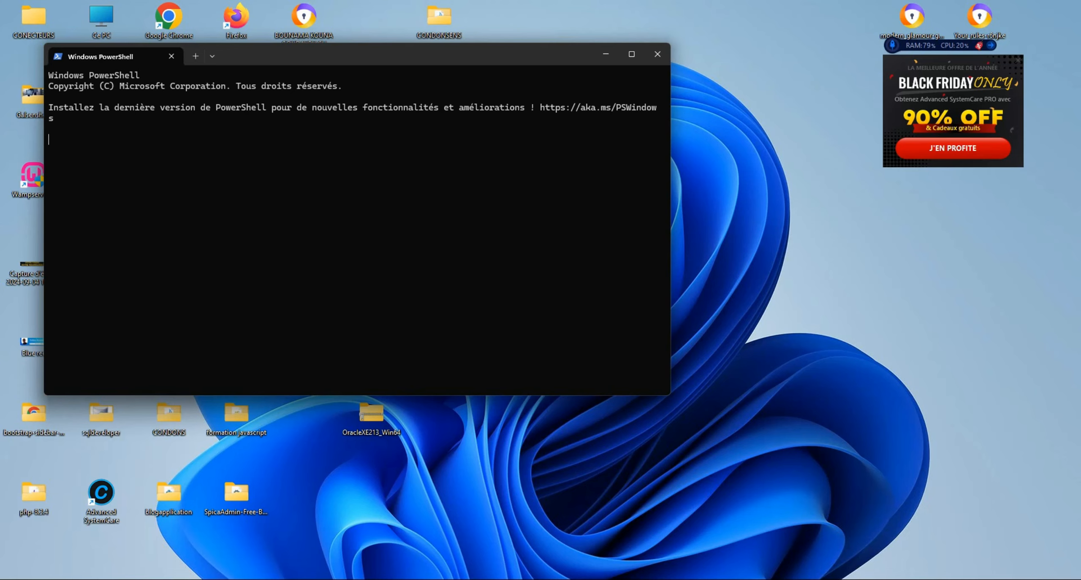
type("slq")
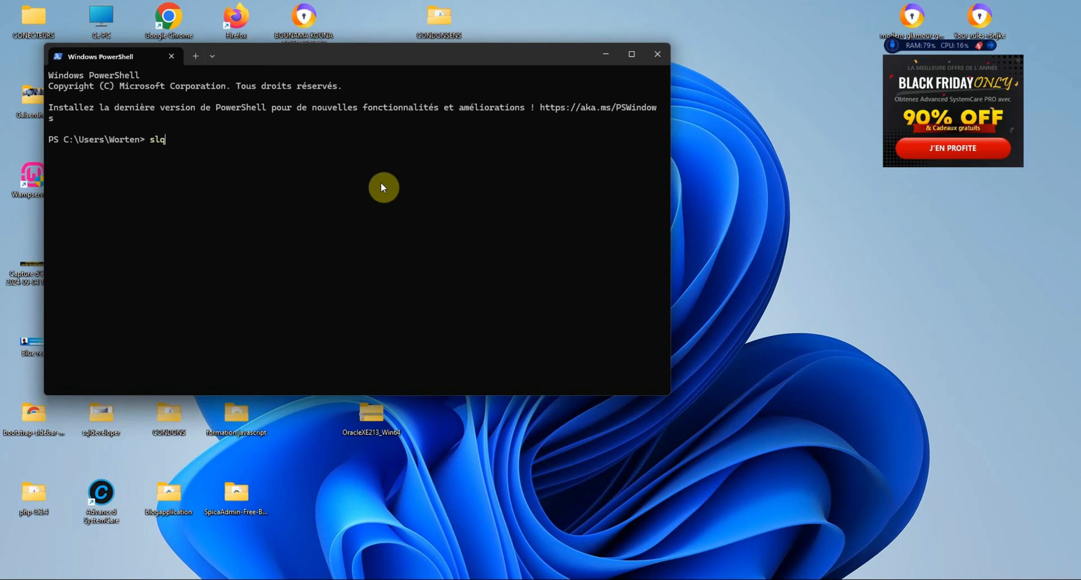
type("plus")
key("Return")
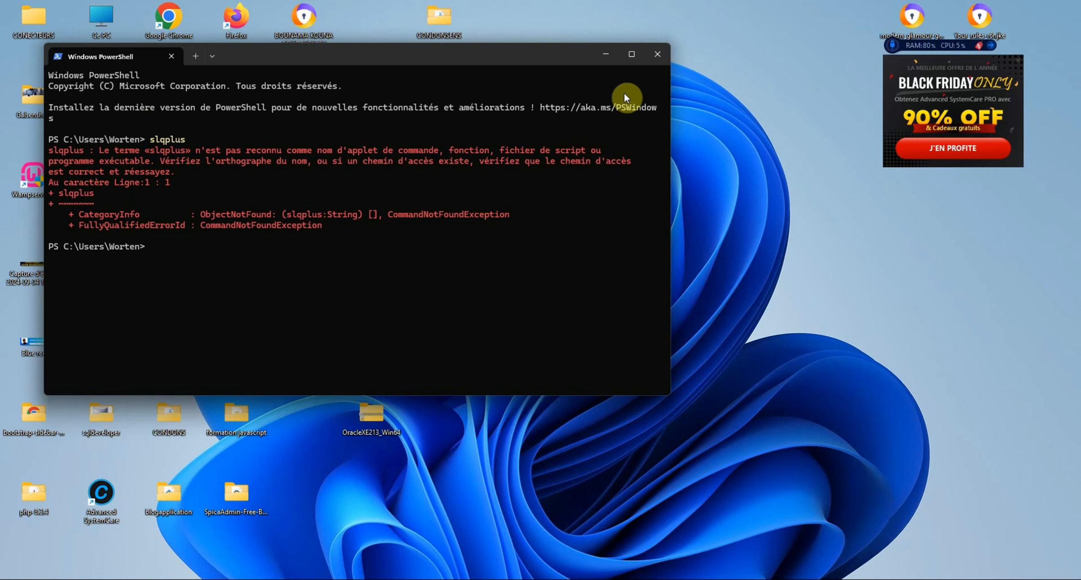
left_click(657, 55)
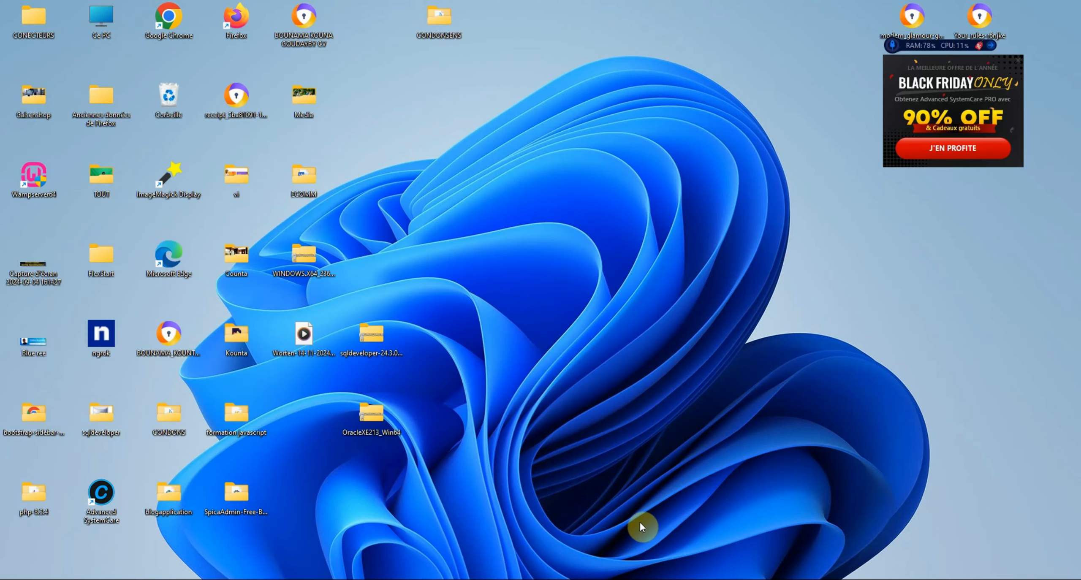
Open Command Prompt from search and start sqlplus
key("super")
type("in")
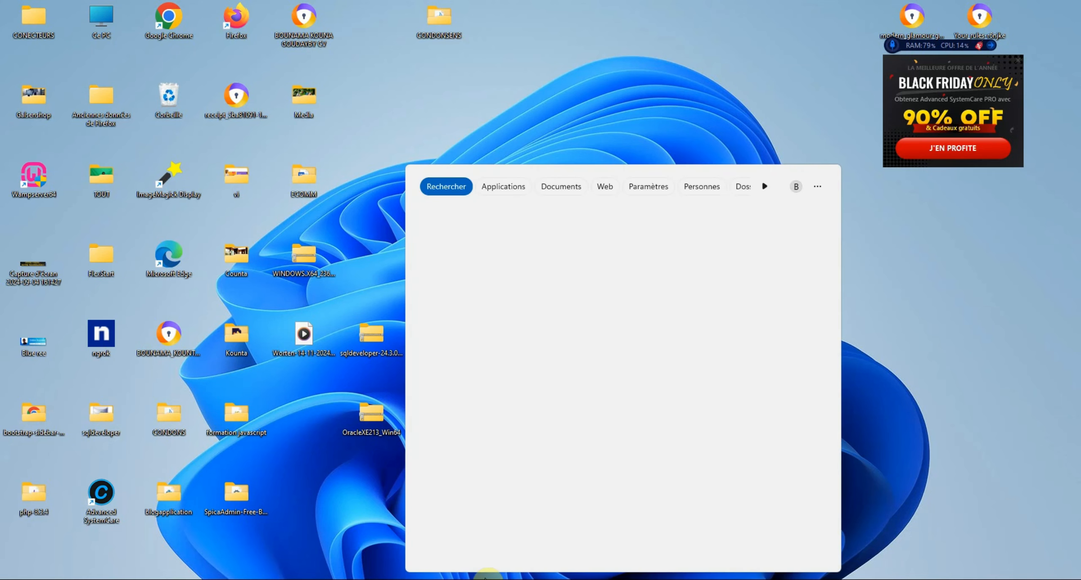
left_click(465, 245)
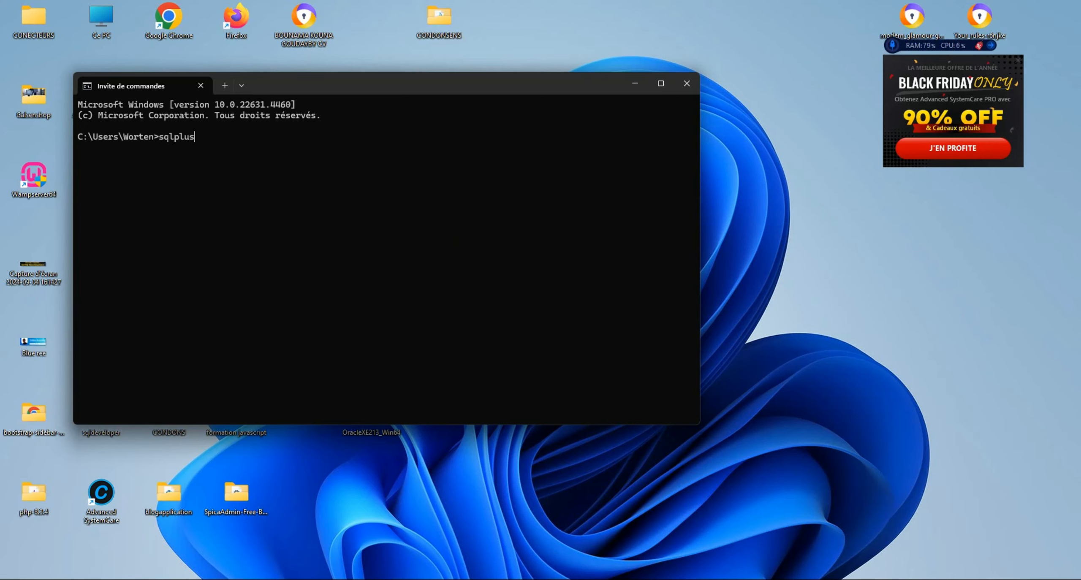
key("Return")
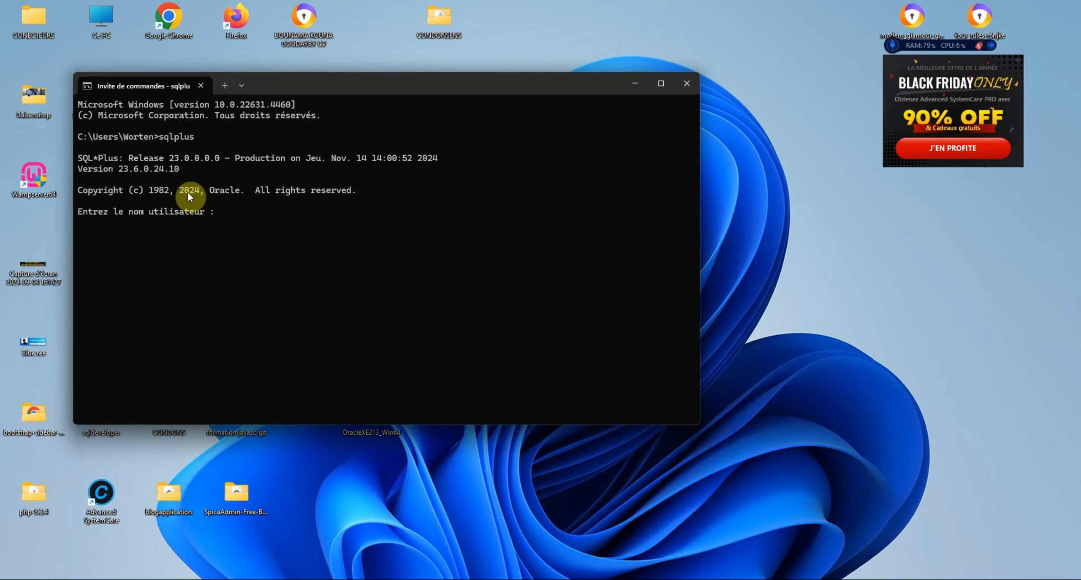
Start sqlplus in a new PowerShell window and close the Command Prompt SQL*Plus session
left_click(475, 579)
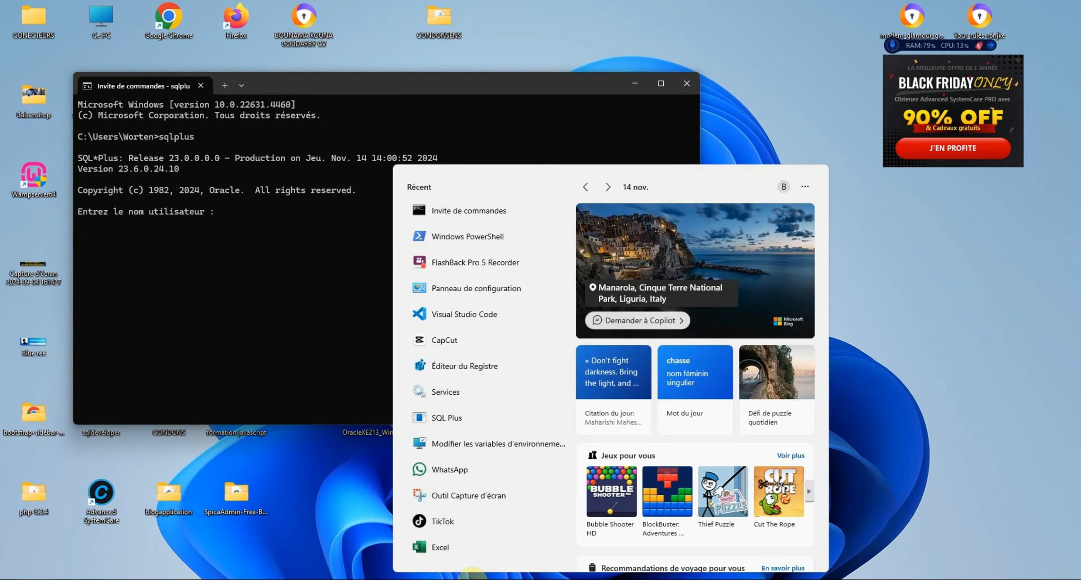
left_click(479, 239)
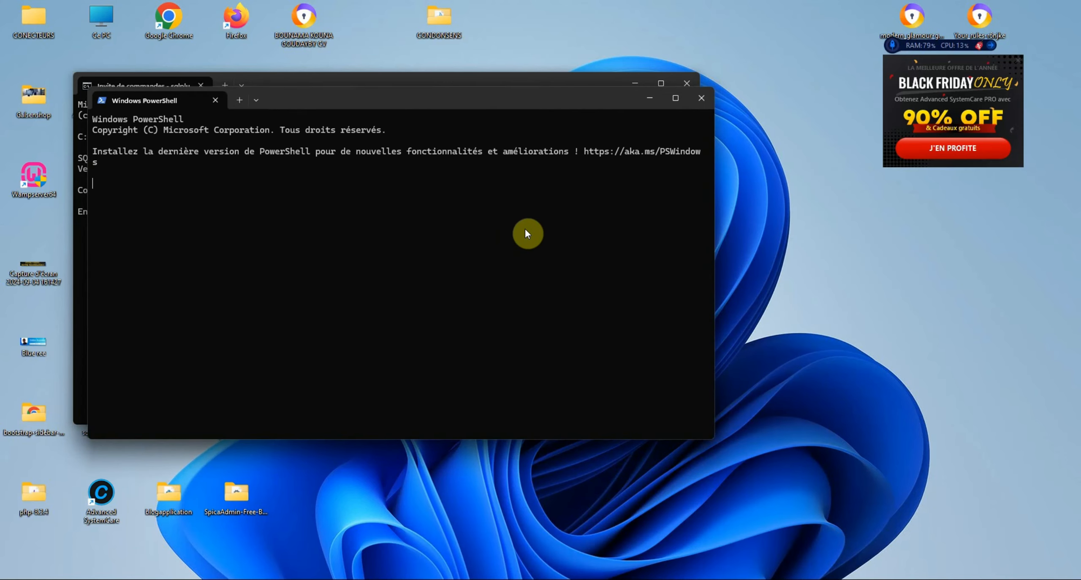
type("s")
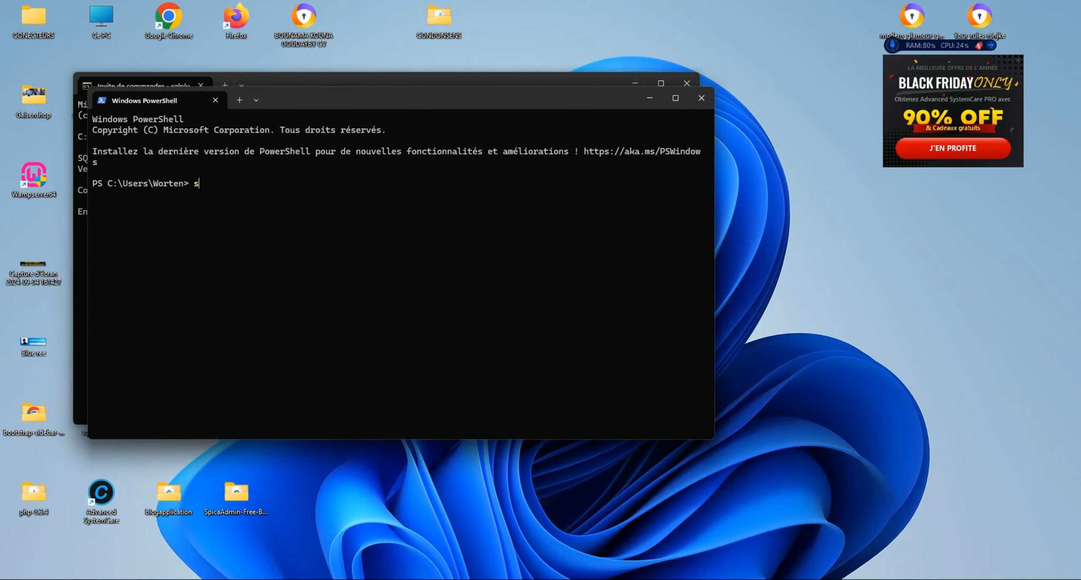
type("qlplus")
key("Return")
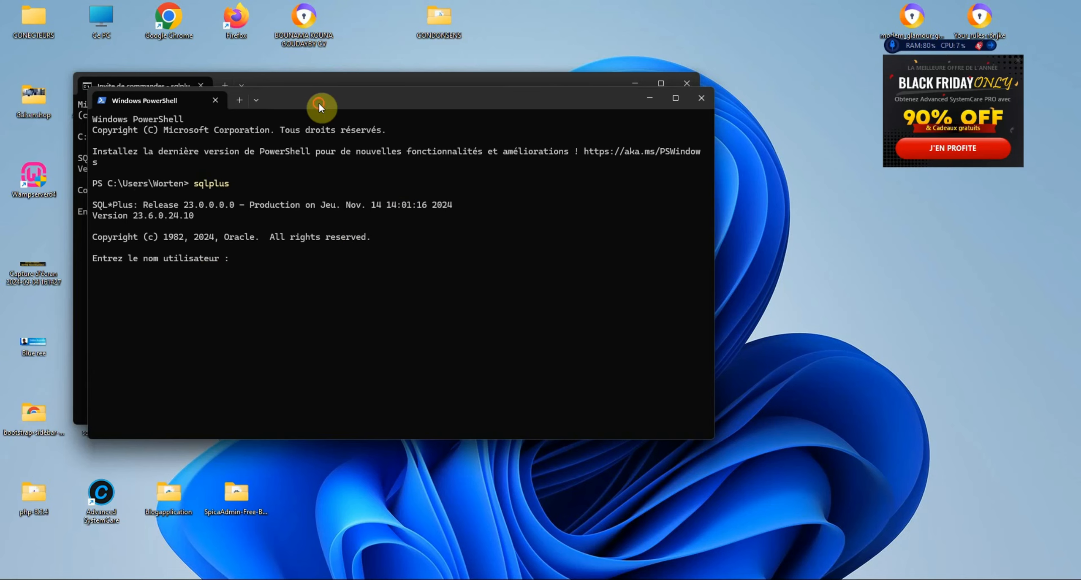
left_click_drag(318, 103, 613, 161)
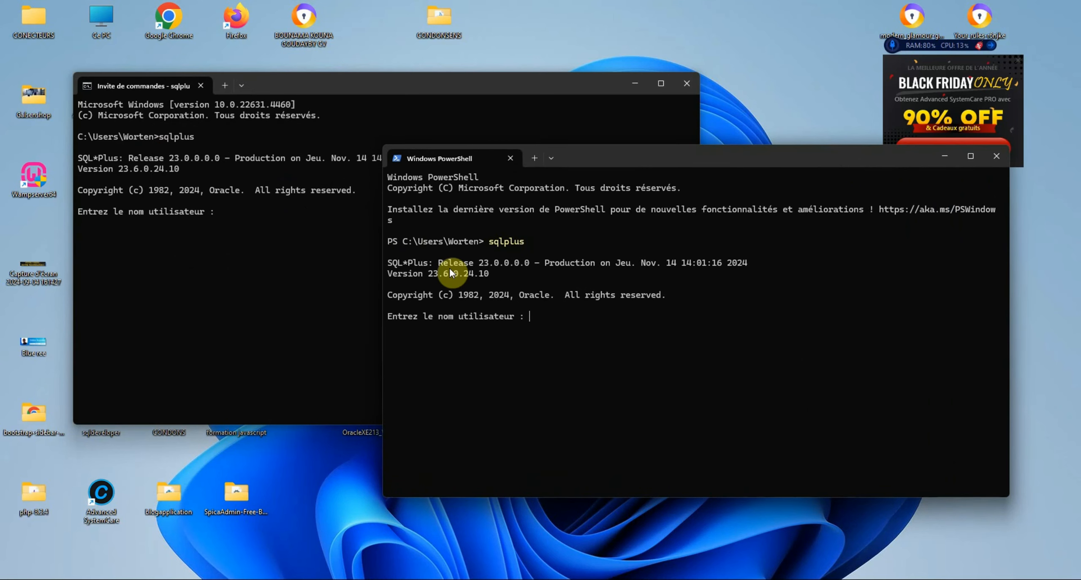
left_click(686, 87)
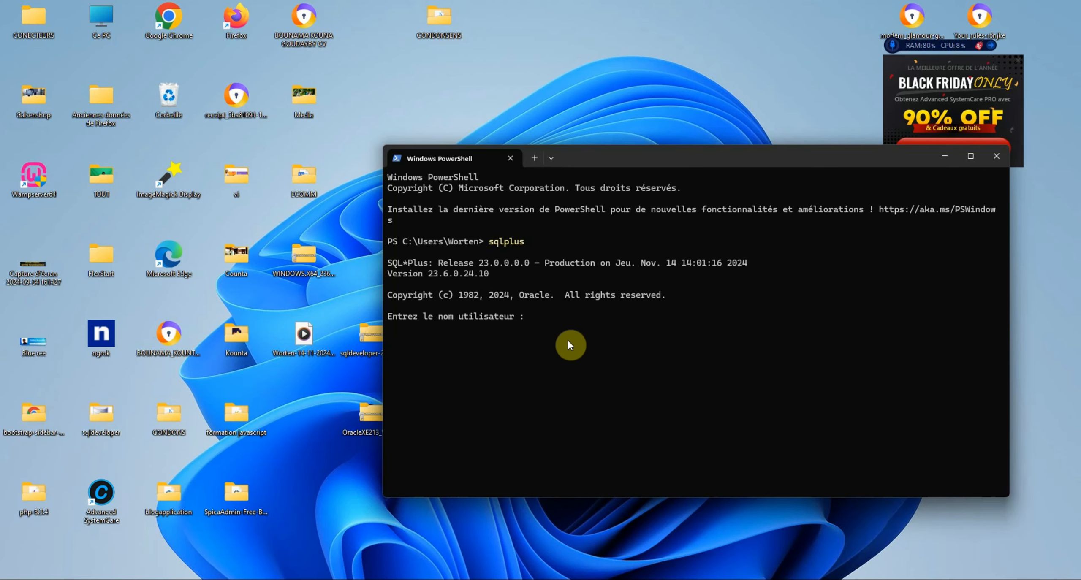
Try logging in to SQL*Plus as sys with its password
type("sys")
key("Return")
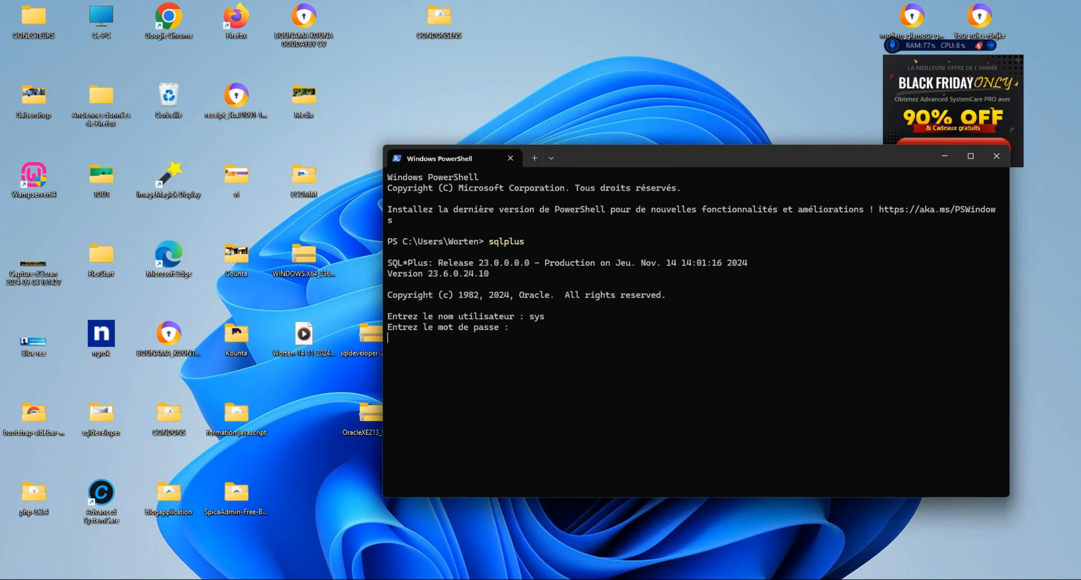
key("Return")
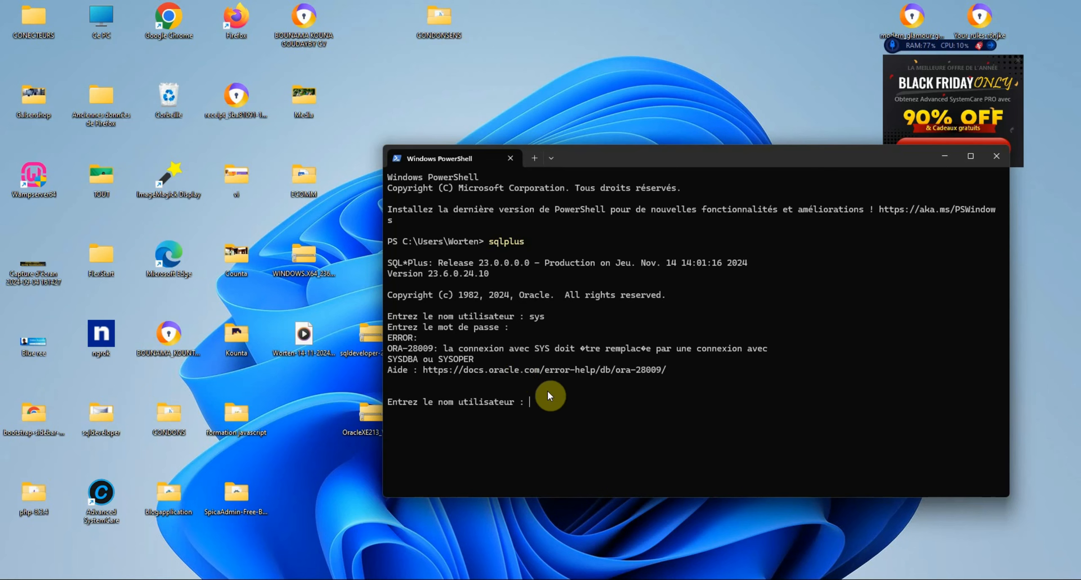
Log in as system with its password to connect to the database
key("Return")
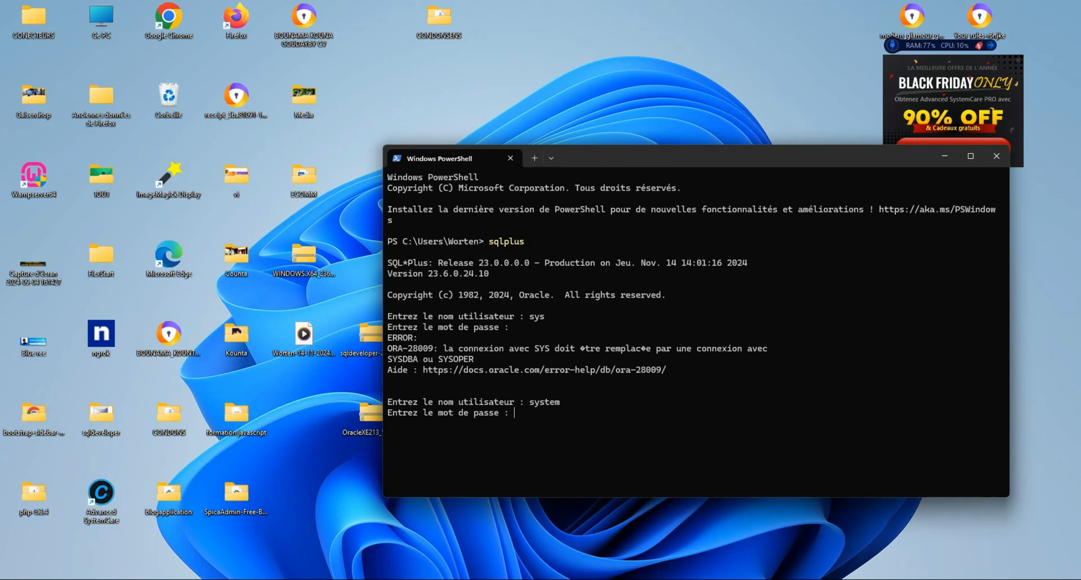
key("Return")
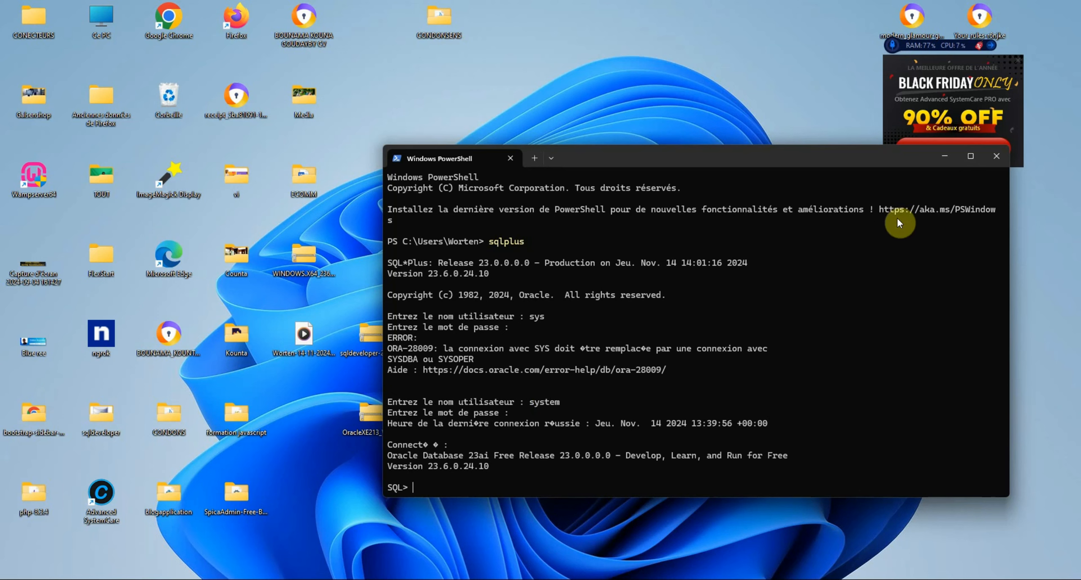
Move and enlarge the PowerShell window, then close it
left_click_drag(695, 158, 610, 74)
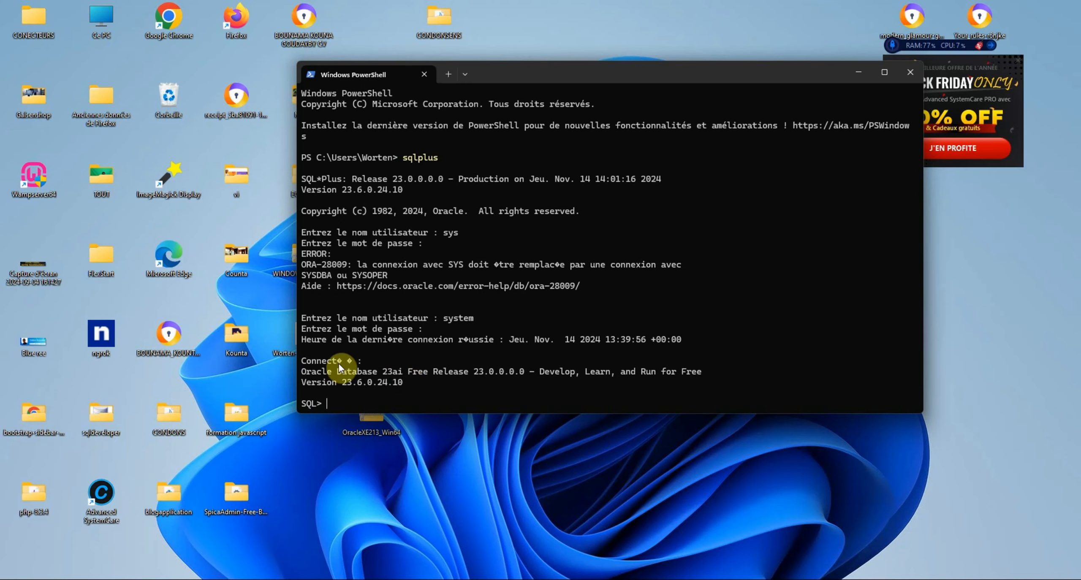
left_click(850, 80)
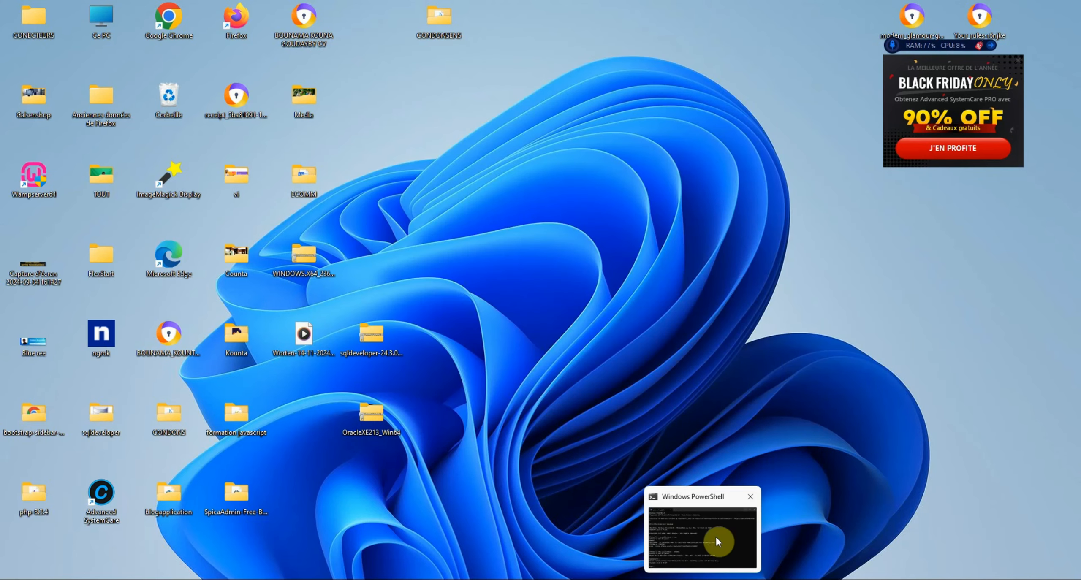
left_click(718, 542)
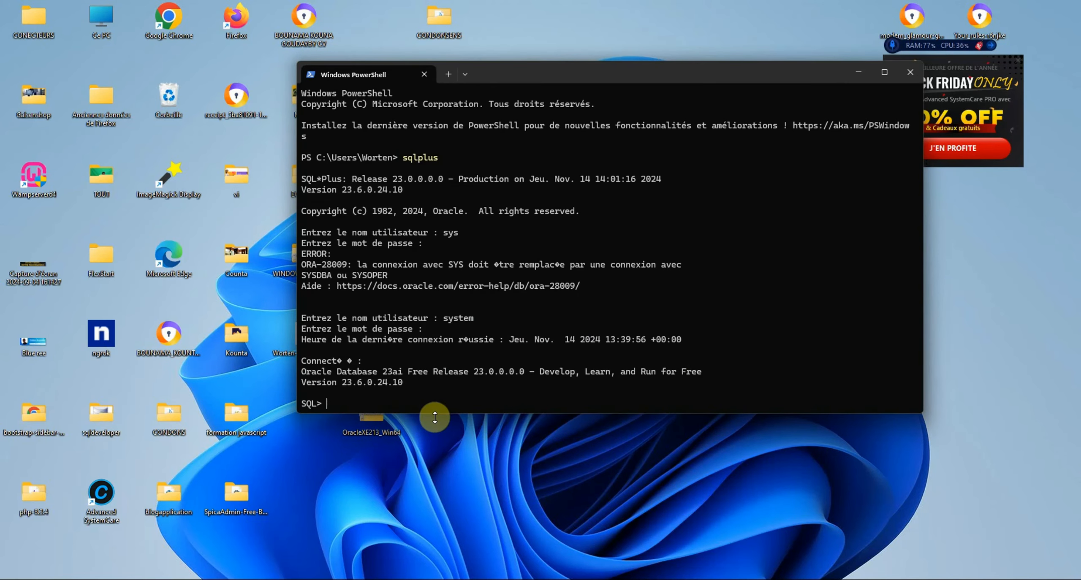
left_click_drag(435, 417, 449, 551)
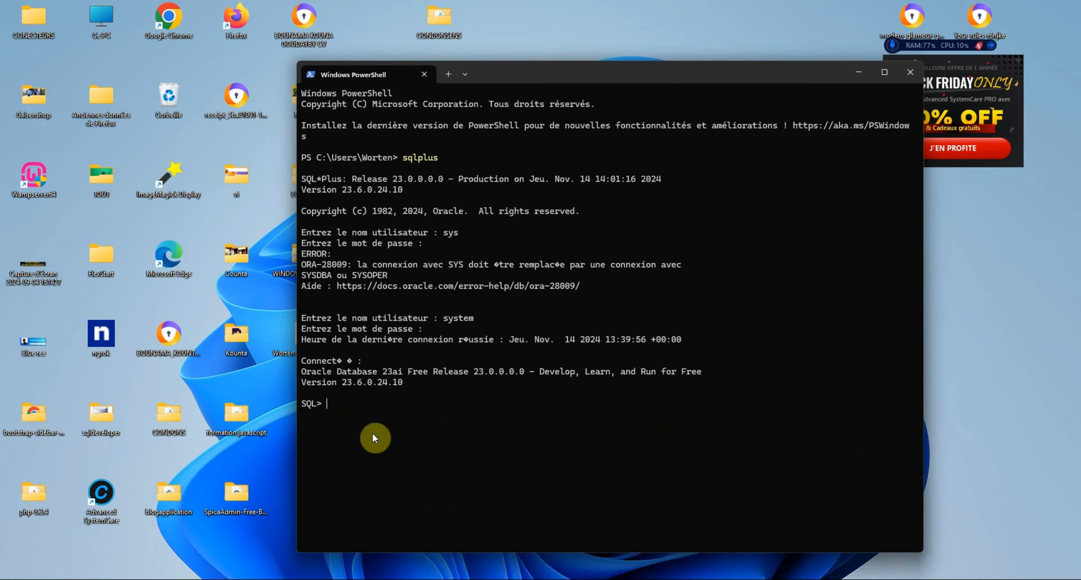
type("s")
key("Return")
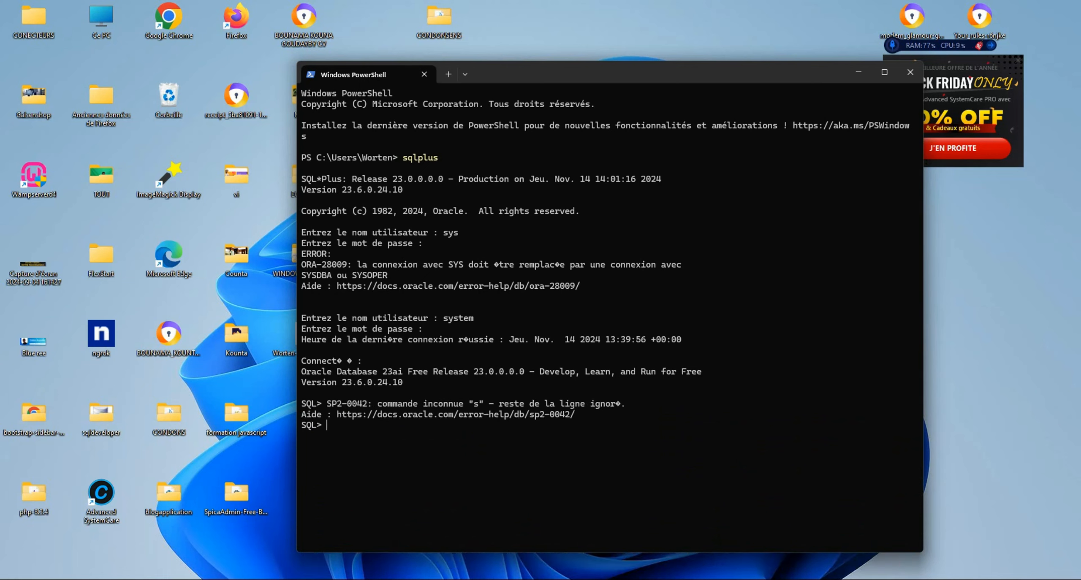
type("C")
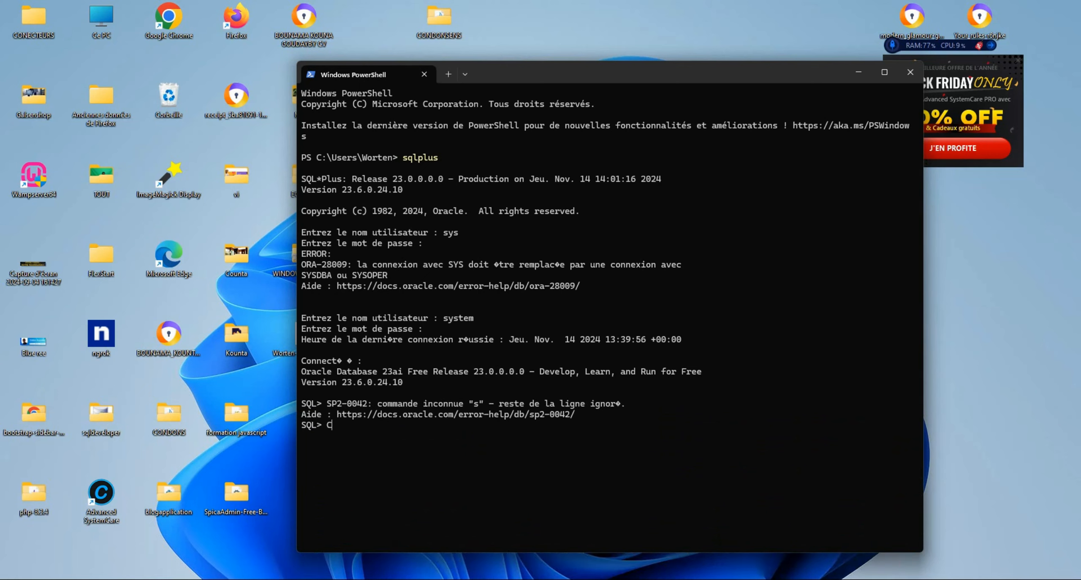
left_click(912, 72)
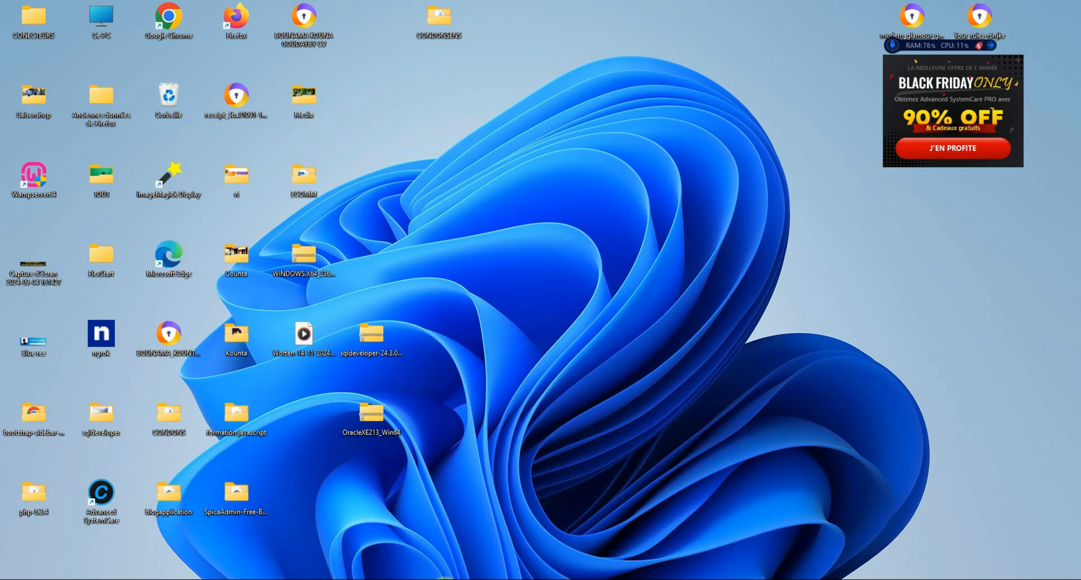
Open Command Prompt from search and start sqlplus
key("super+s")
type("IN")
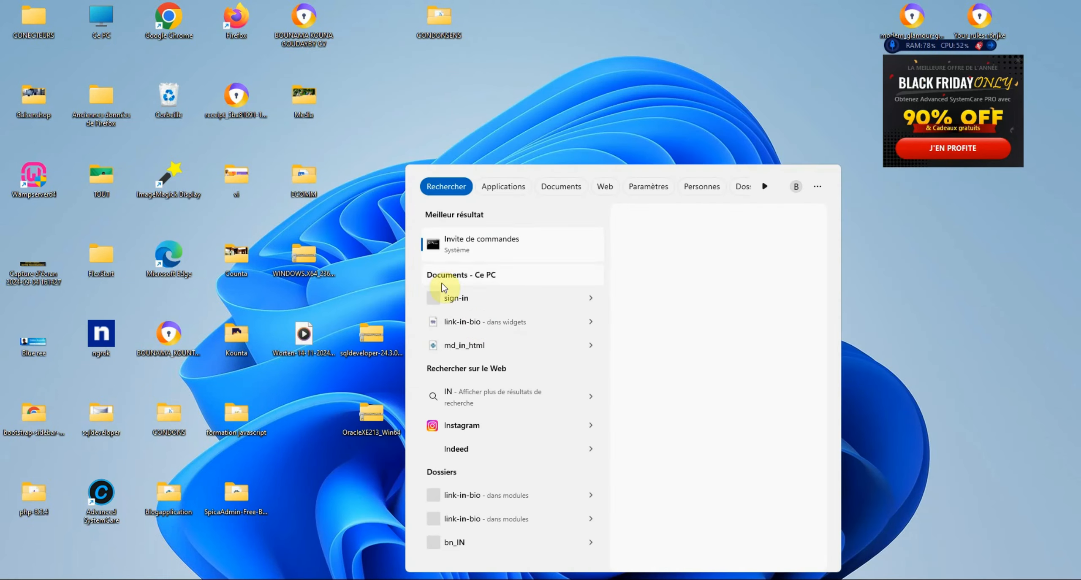
left_click(505, 249)
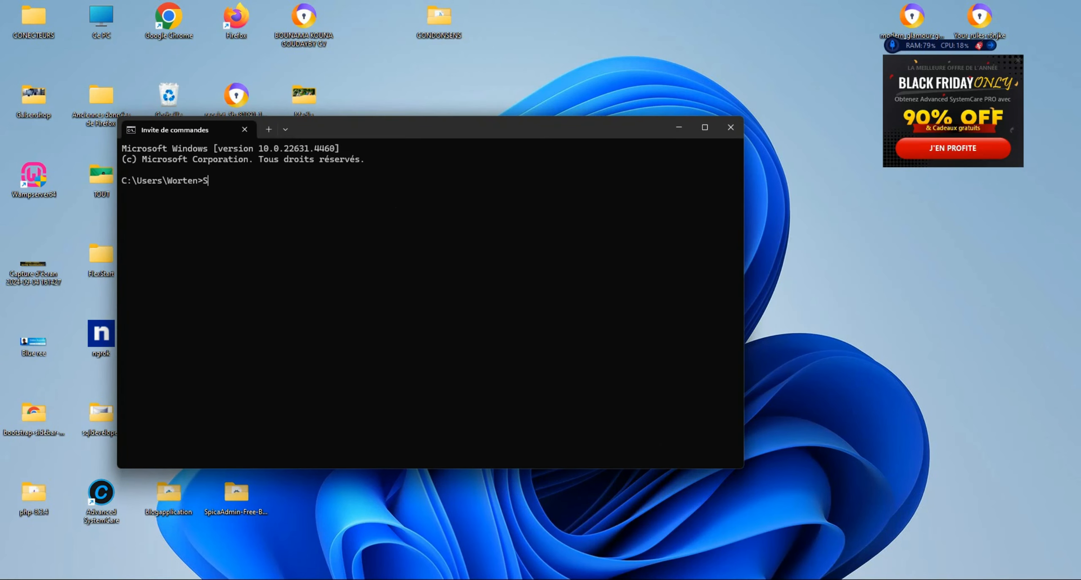
type("sqlplus")
key("Return")
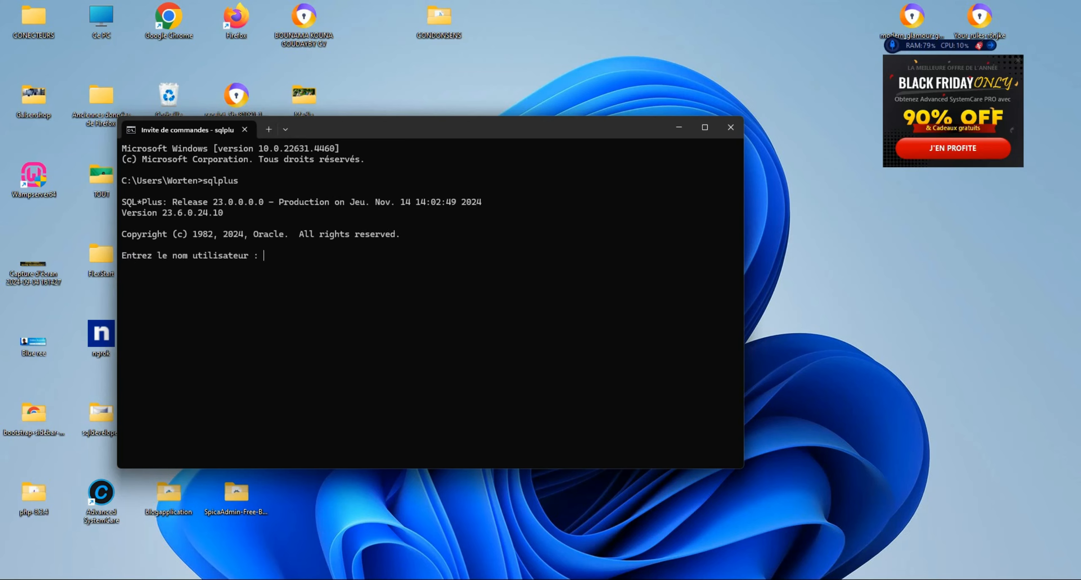
Log in as system with its password, then minimize the window
type("systel")
key("BackSpace")
type("m")
key("Return")
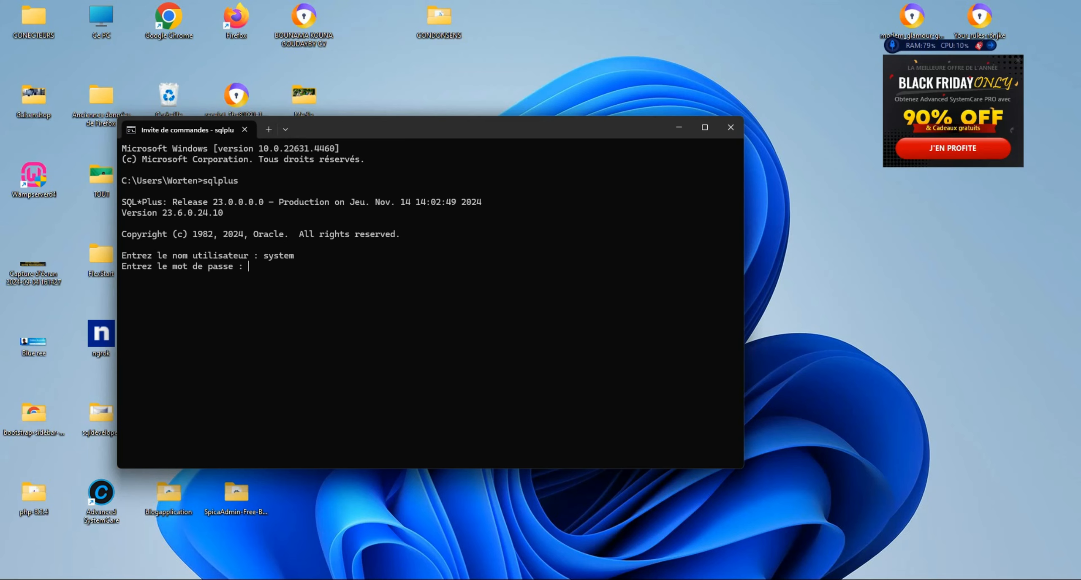
key("Return")
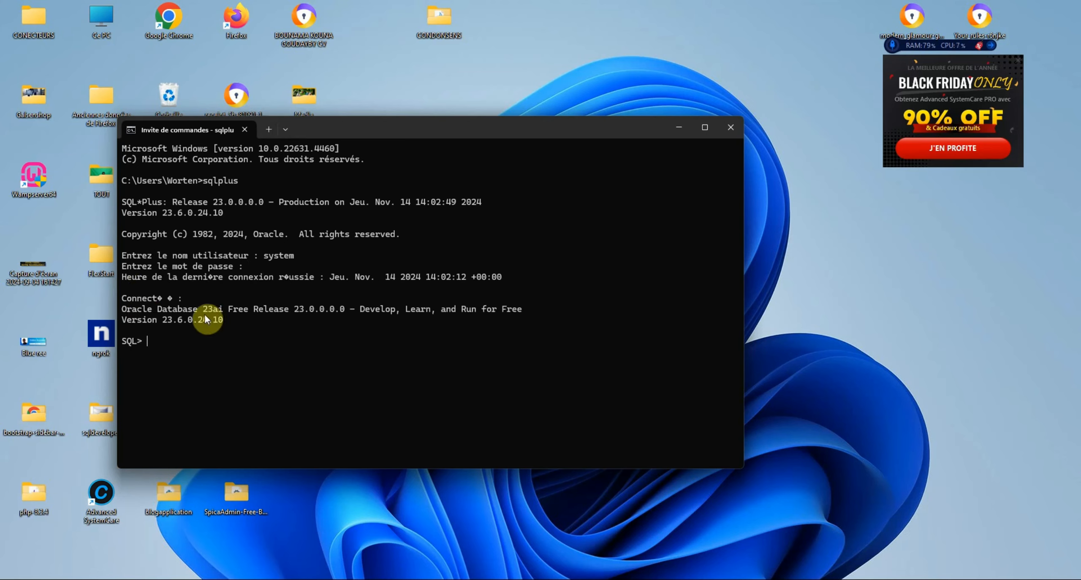
left_click(678, 126)
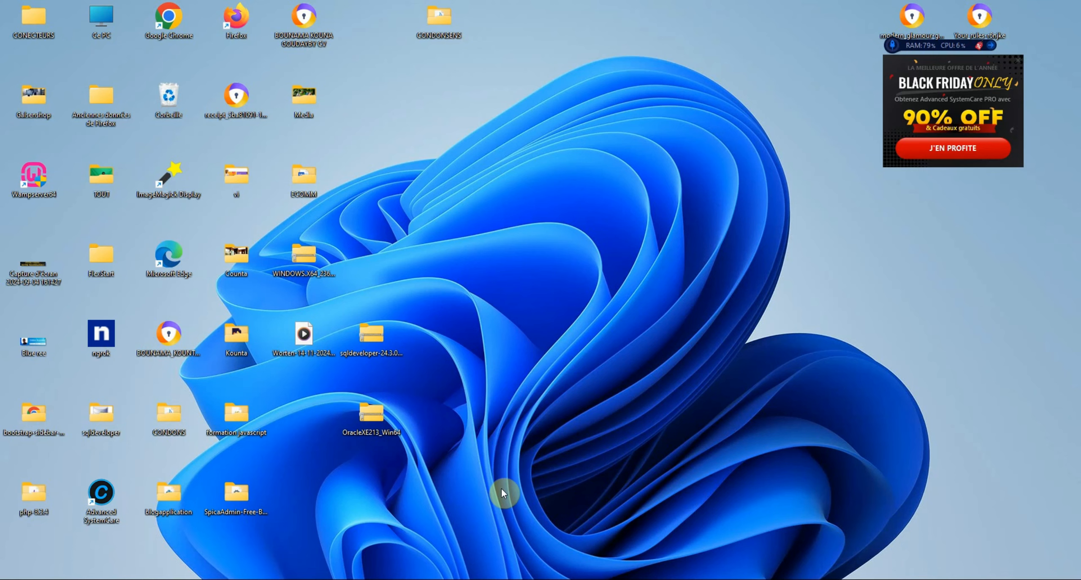
Restore the Explorer window and browse into C:\sqldevelopper\sqldeveloper
mouse_move(656, 576)
left_click(954, 529)
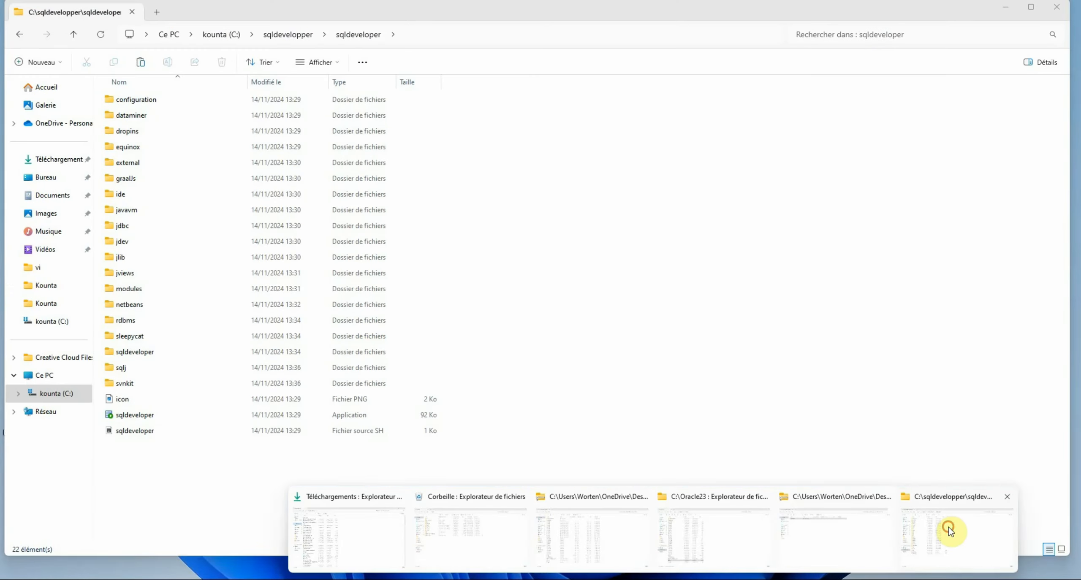
left_click(57, 390)
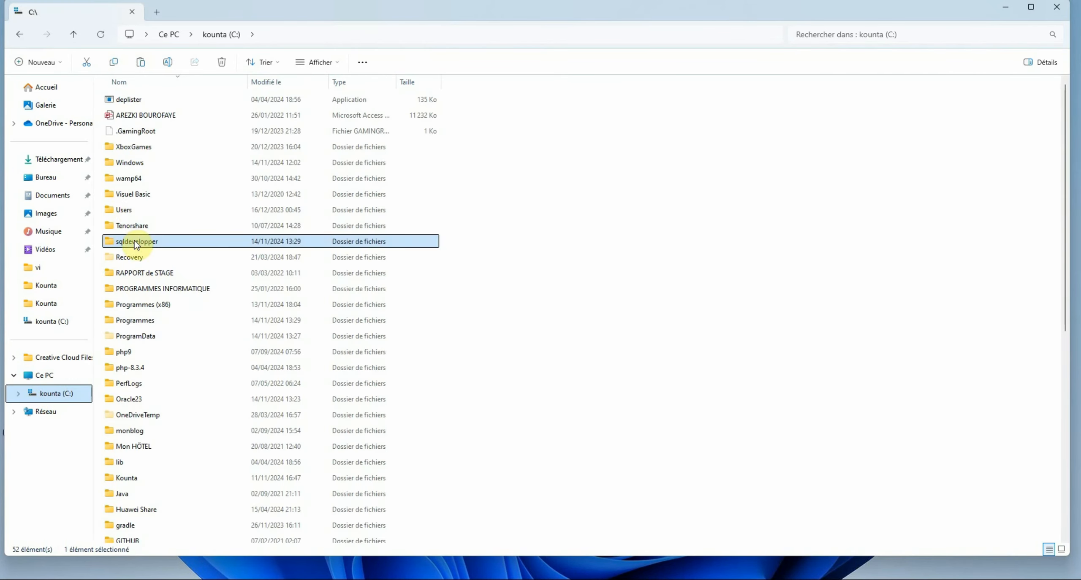
left_click(146, 245)
double_click(147, 243)
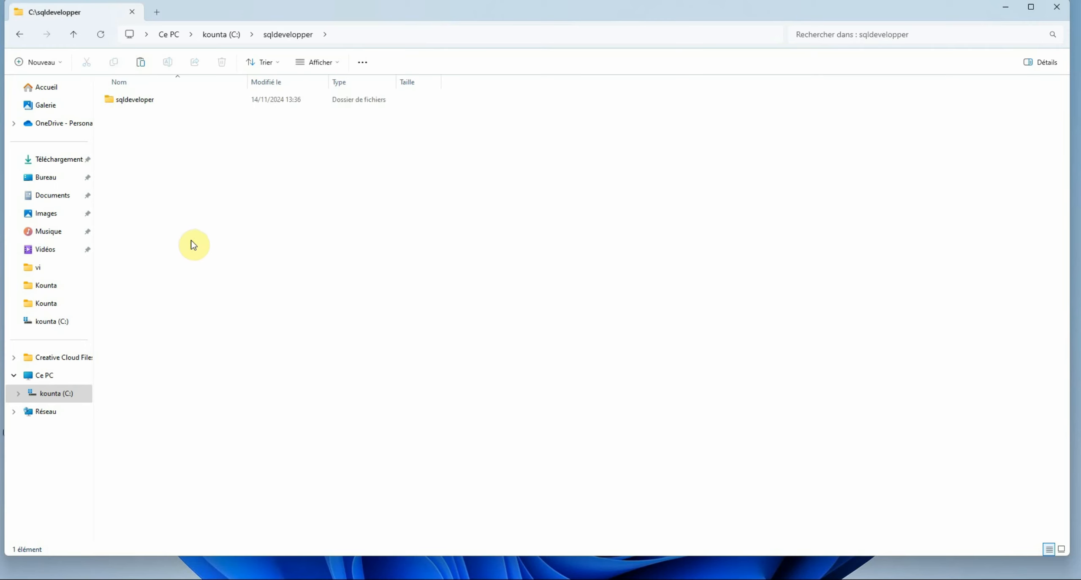
double_click(172, 100)
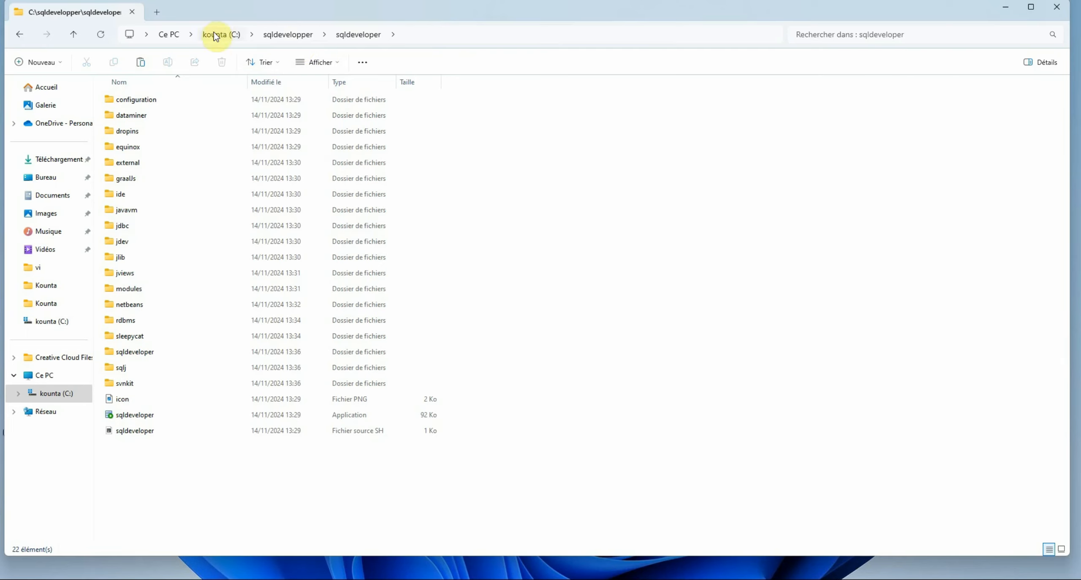
Drag the inner sqldeveloper folder up to the root of drive C:
left_click(227, 35)
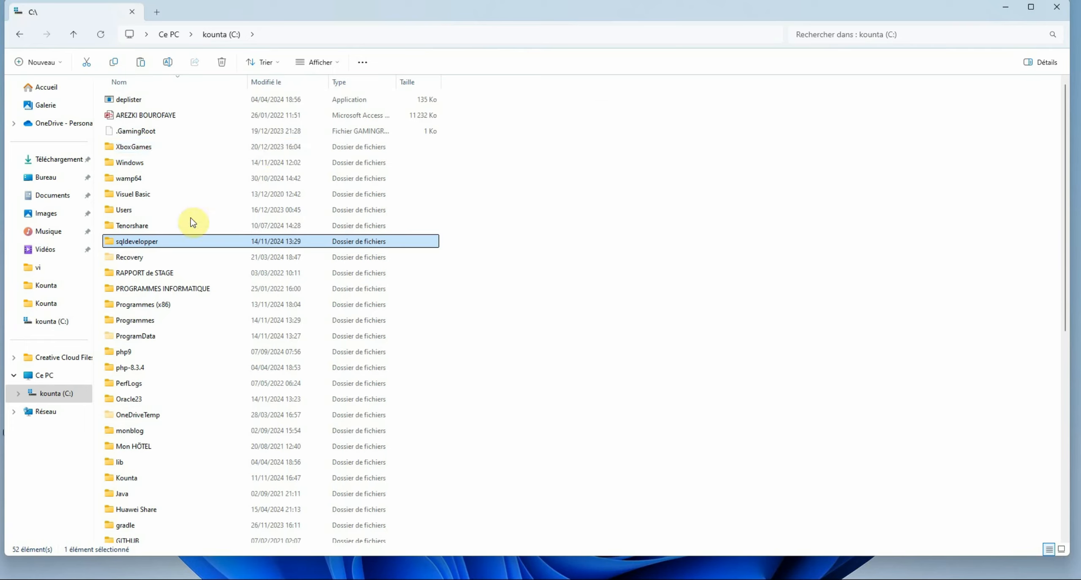
double_click(197, 243)
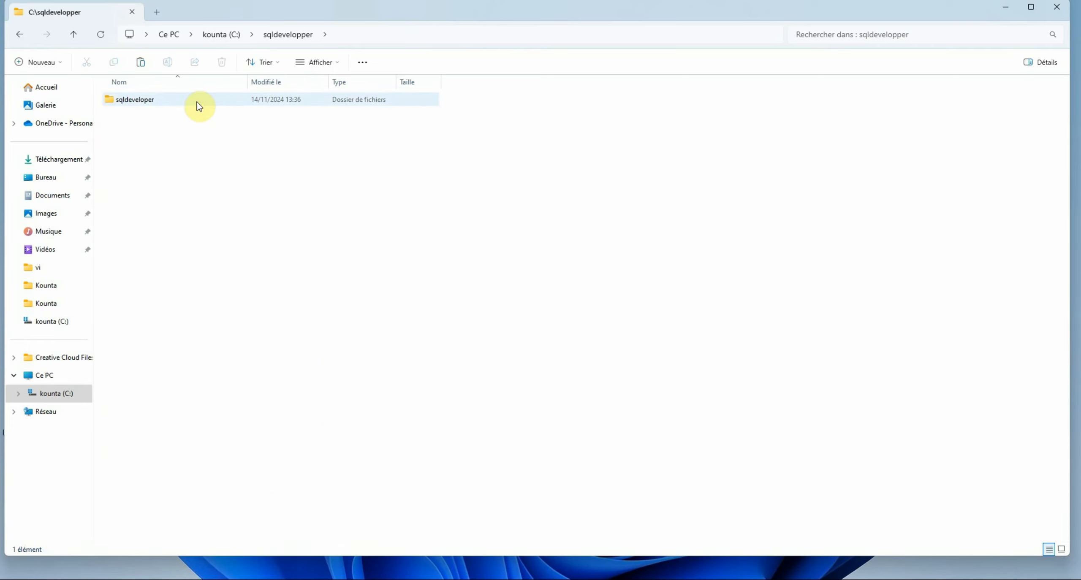
left_click(197, 101)
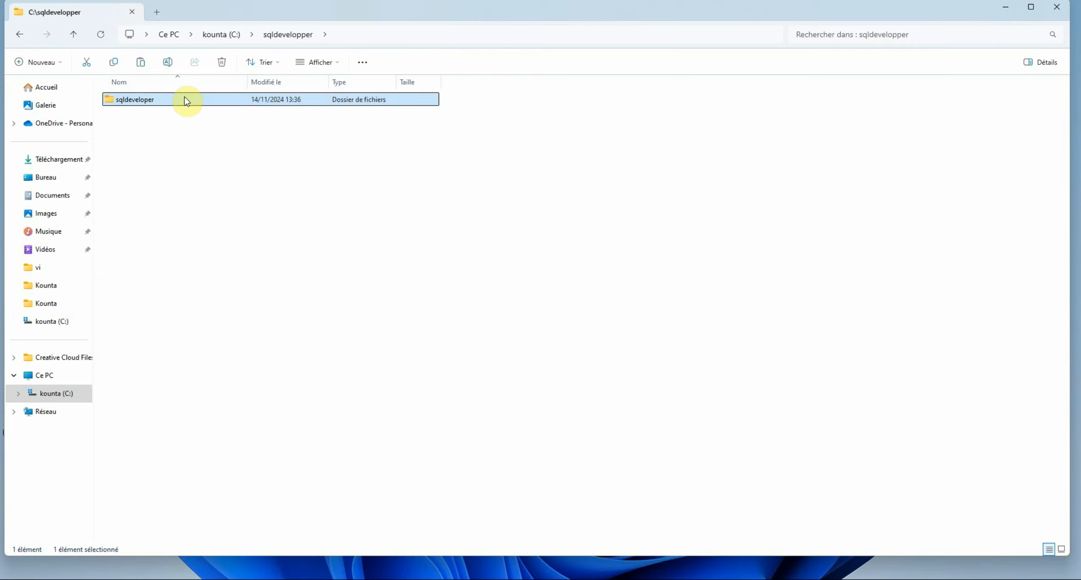
left_click_drag(164, 103, 230, 43)
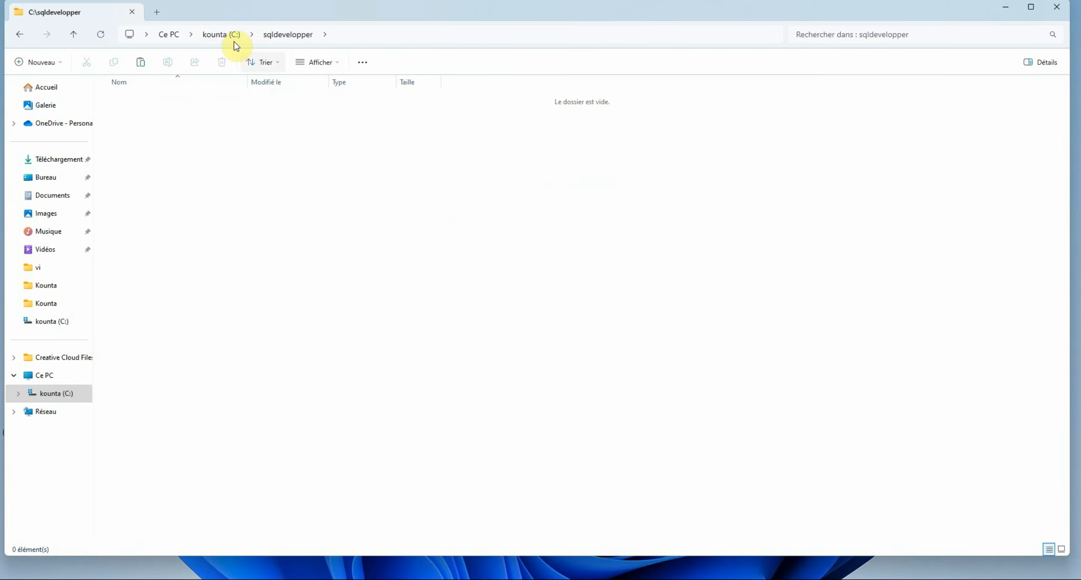
Return to drive C: and check the moved sqldeveloper folder
left_click(221, 37)
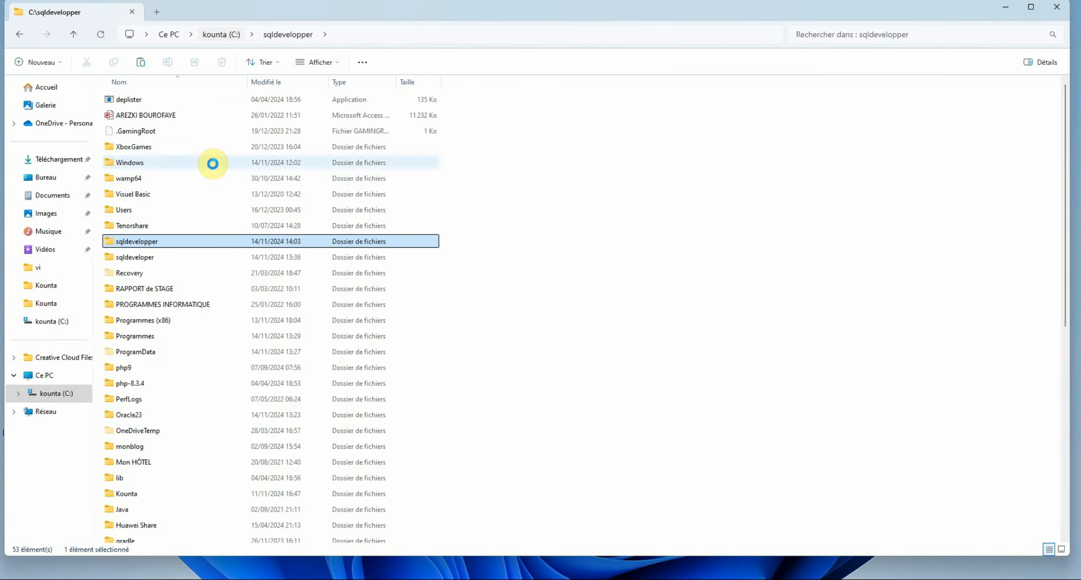
left_click(152, 256)
double_click(152, 256)
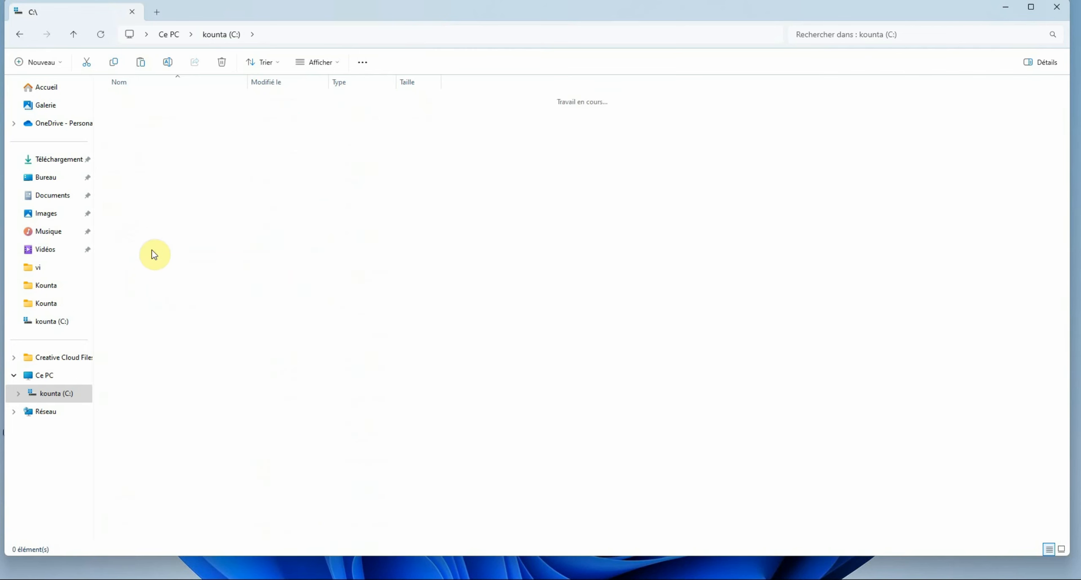
left_click(236, 35)
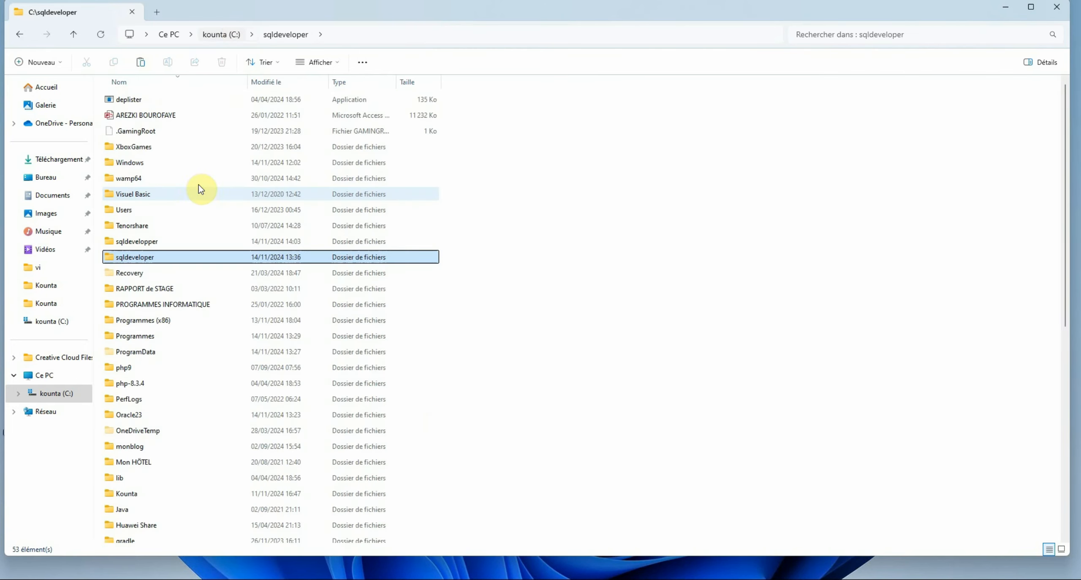
Delete the empty sqldevelopper folder and open C:\sqldeveloper
left_click(151, 245)
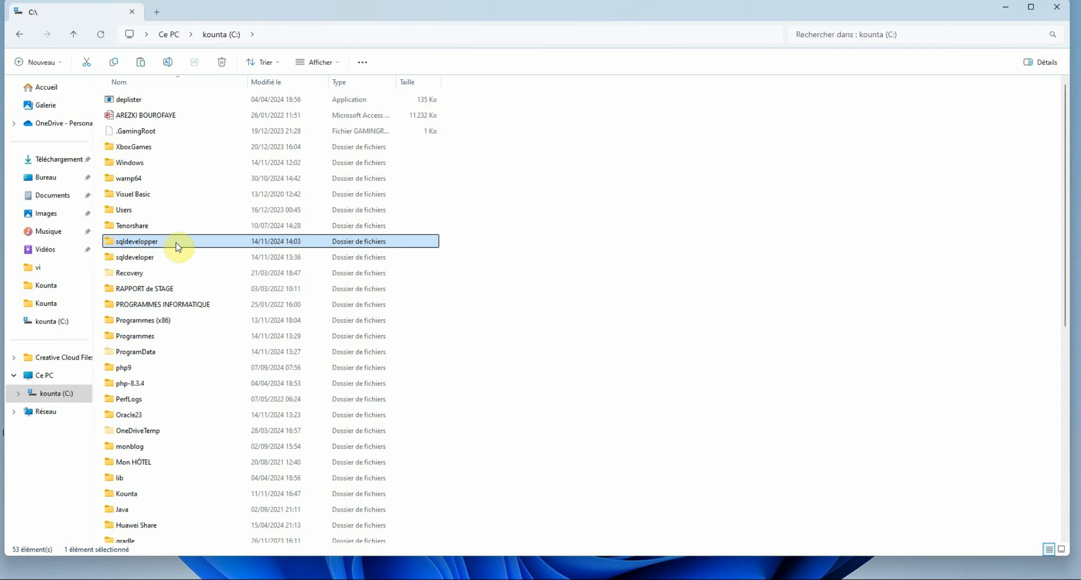
key("F2")
key("BackSpace")
left_click(177, 244)
key("Delete")
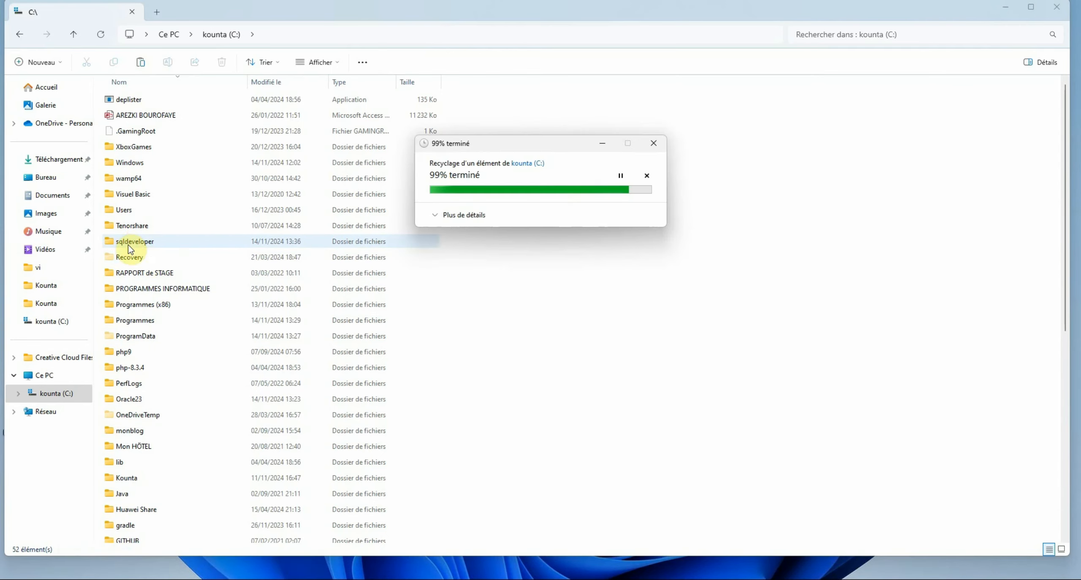
double_click(143, 242)
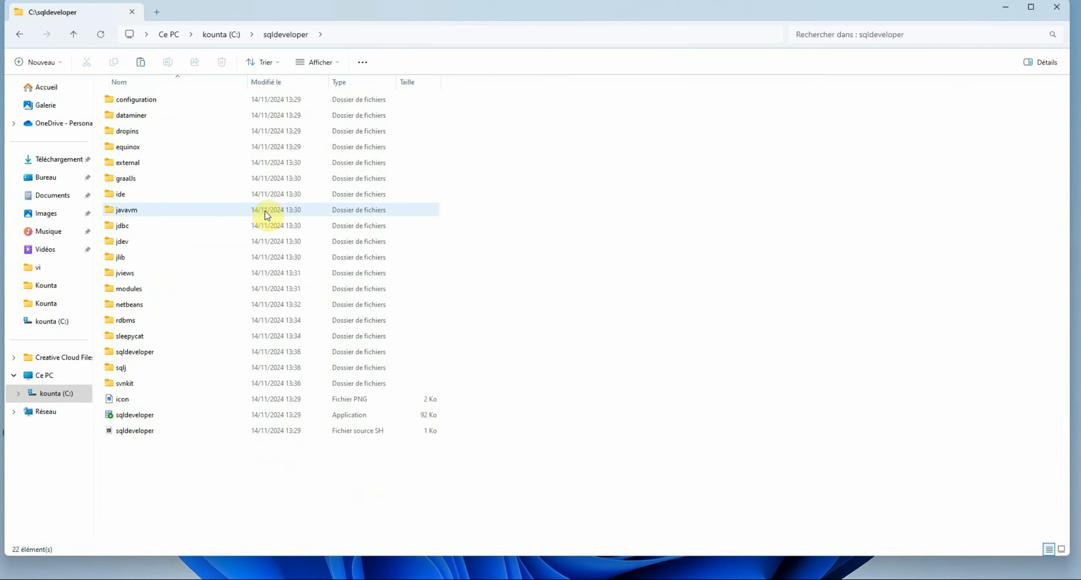
Select the sqldeveloper application and start browsing drive C: for the JDK home, then cancel
left_click(165, 416)
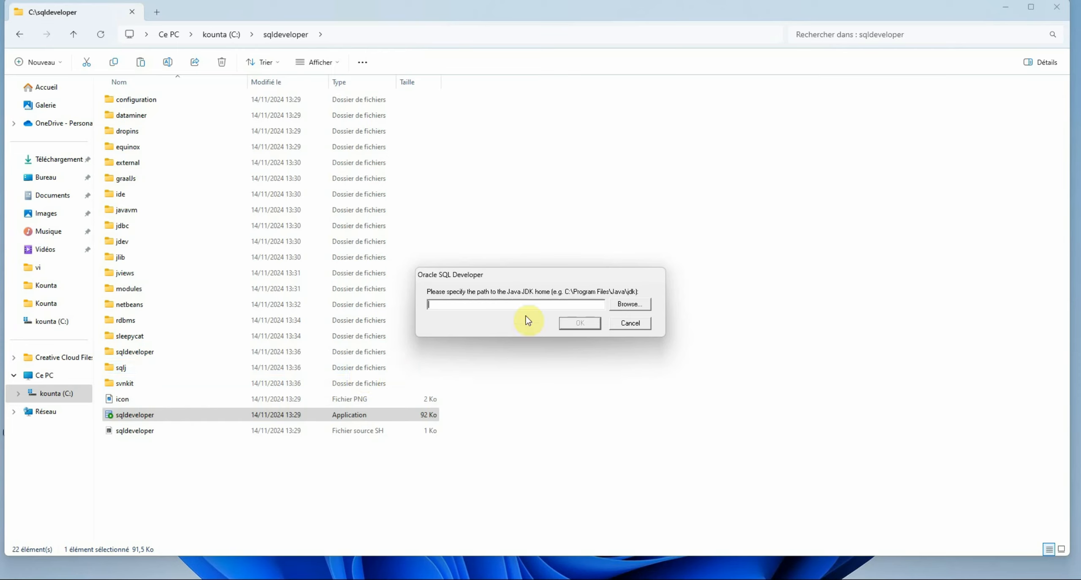
left_click(635, 305)
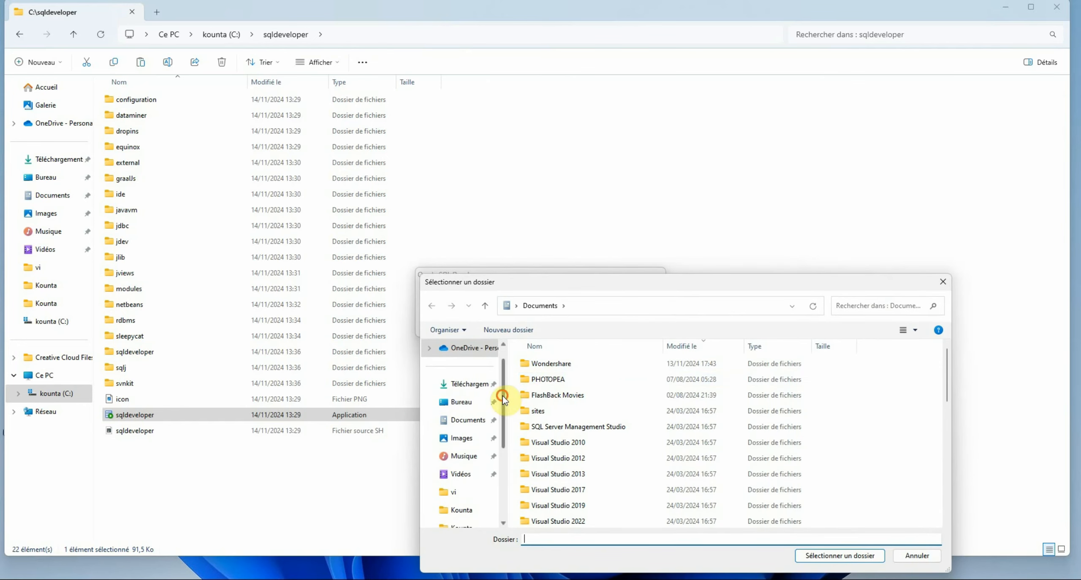
scroll(503, 405, "down", 4)
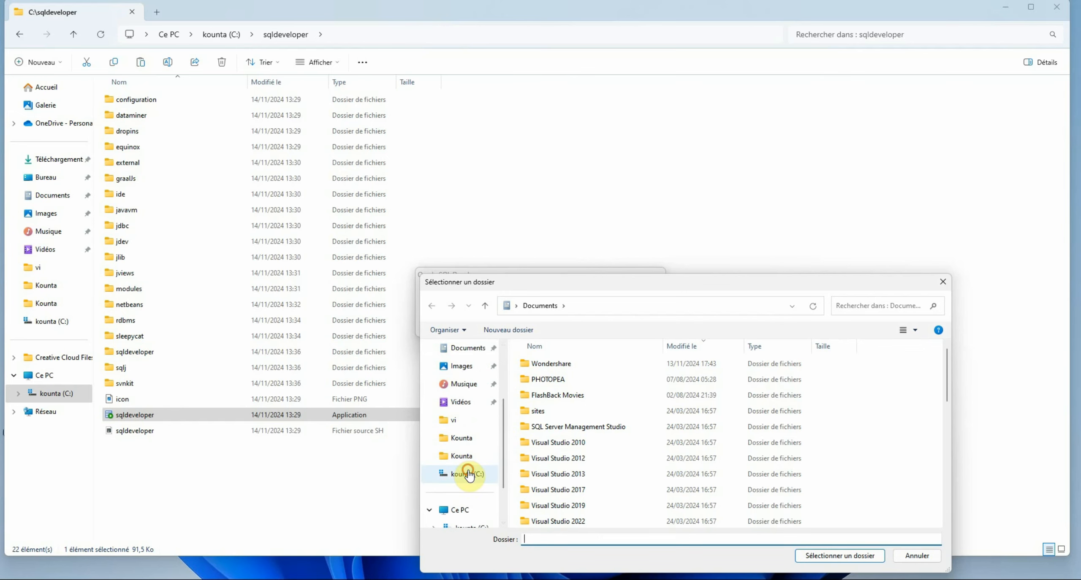
left_click(469, 474)
left_click_drag(889, 279, 776, 165)
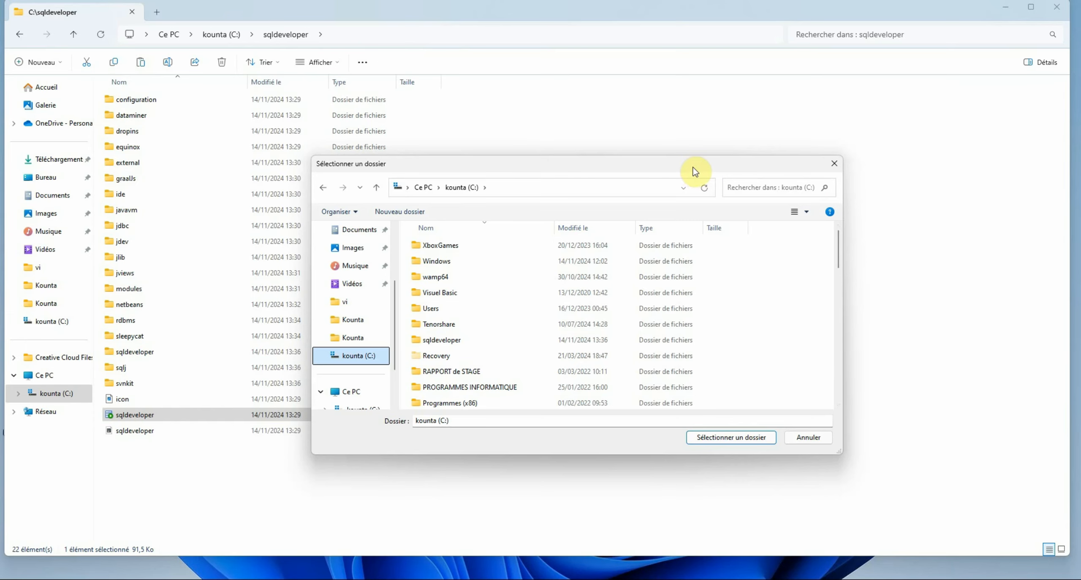
left_click(832, 166)
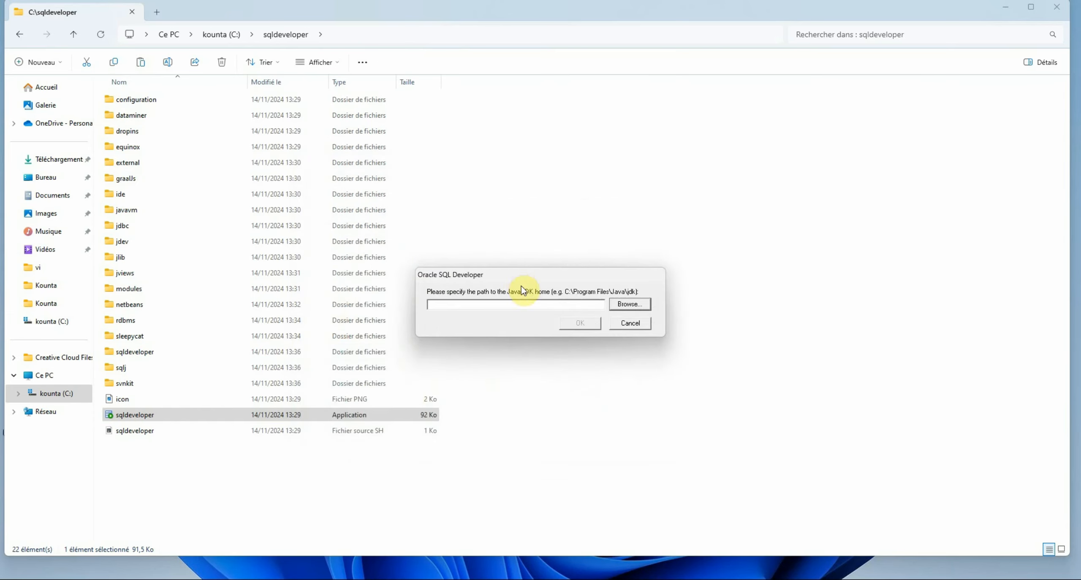
Choose C:\Program Files\Java\jdk-23\bin as the Java JDK home folder
left_click(628, 307)
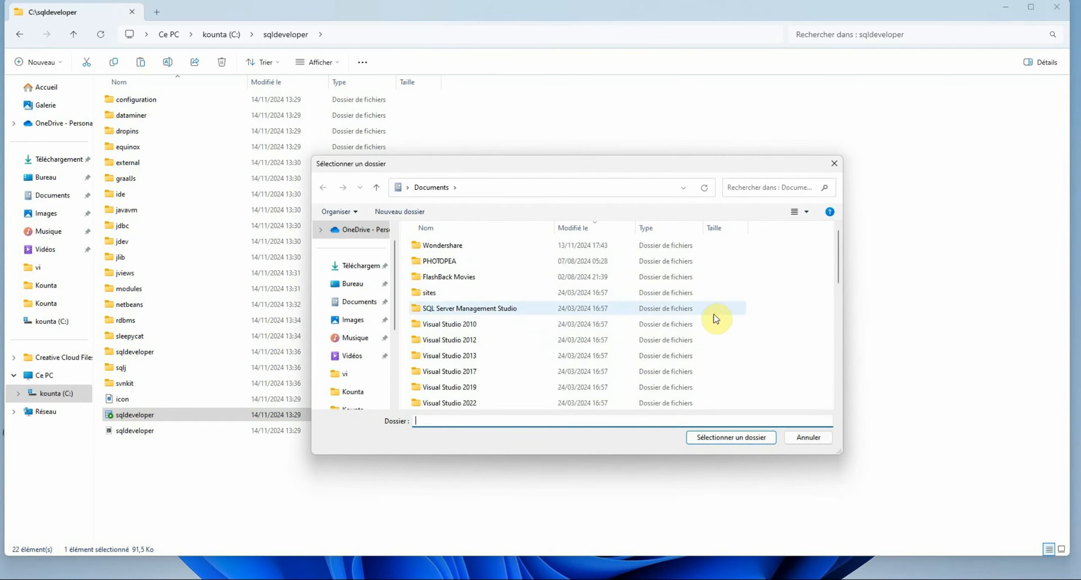
left_click_drag(843, 275, 841, 291)
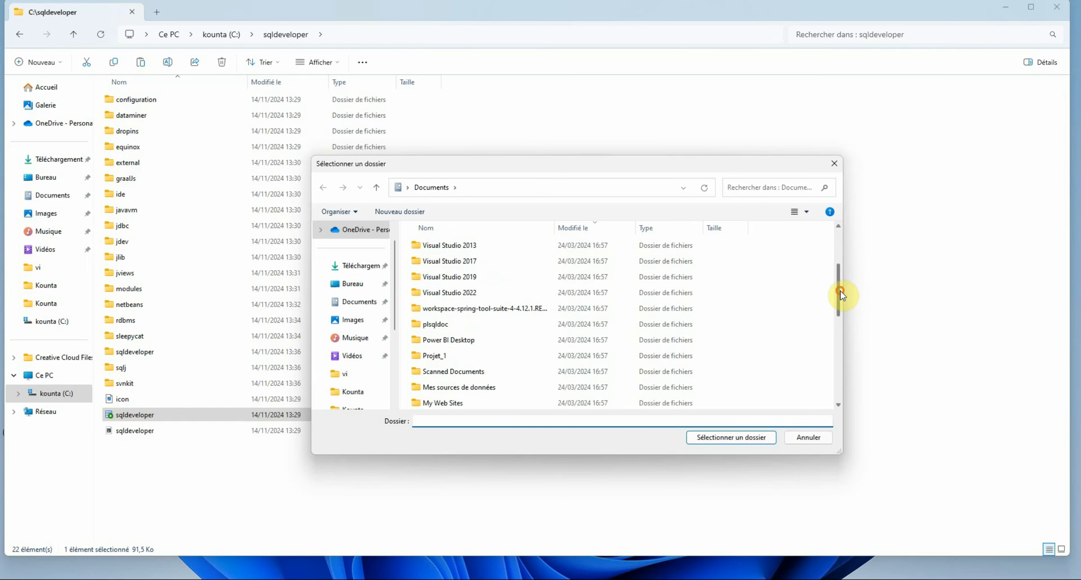
left_click_drag(394, 308, 394, 325)
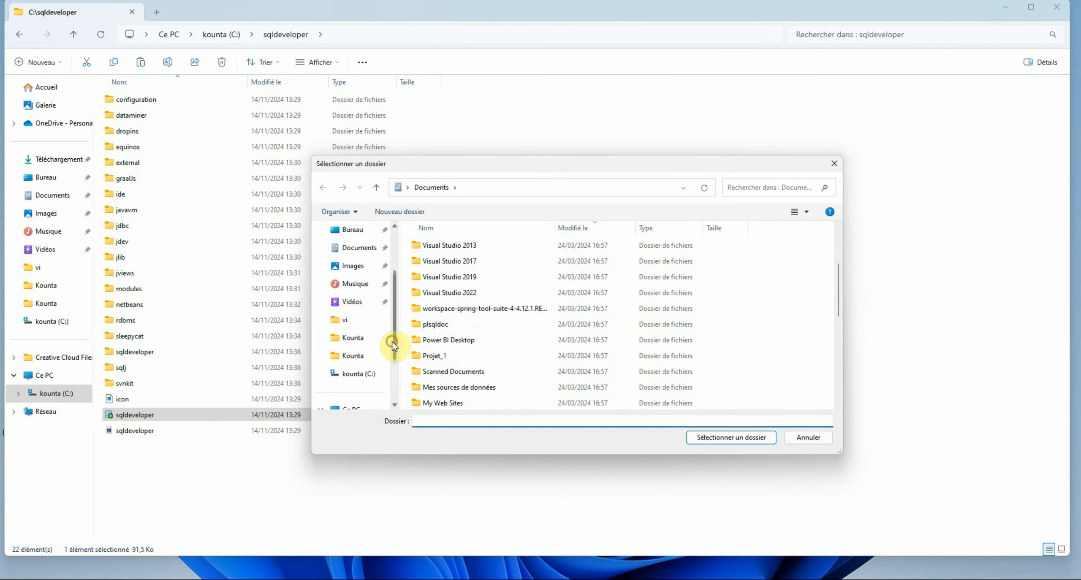
left_click(355, 374)
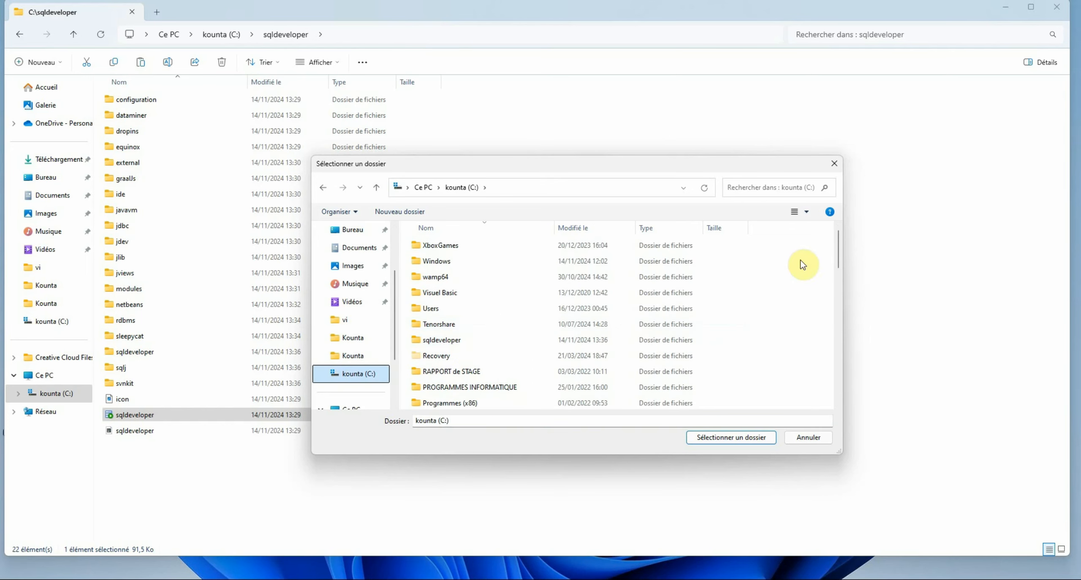
left_click_drag(837, 254, 838, 274)
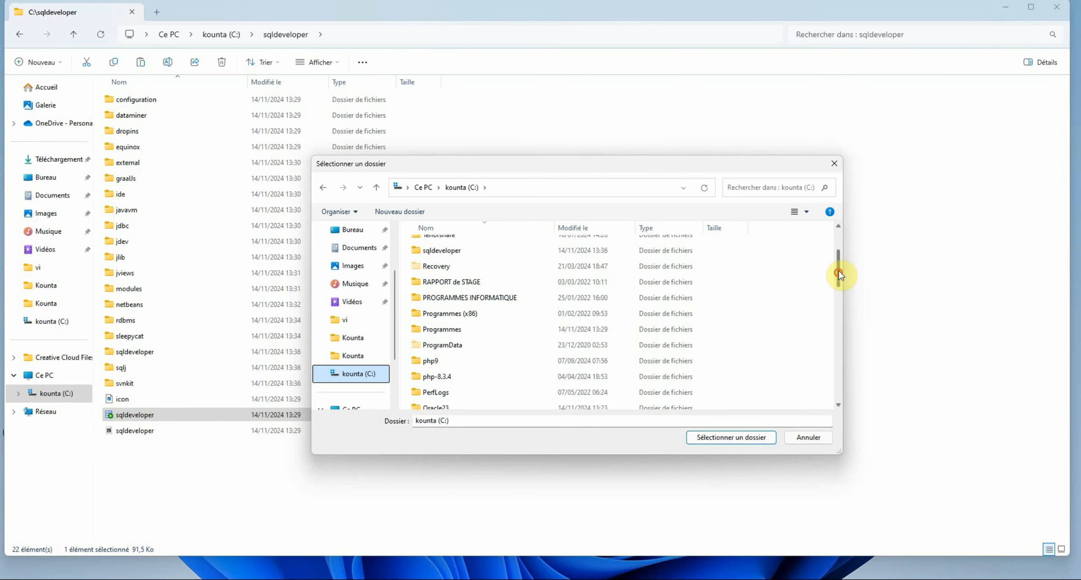
double_click(526, 327)
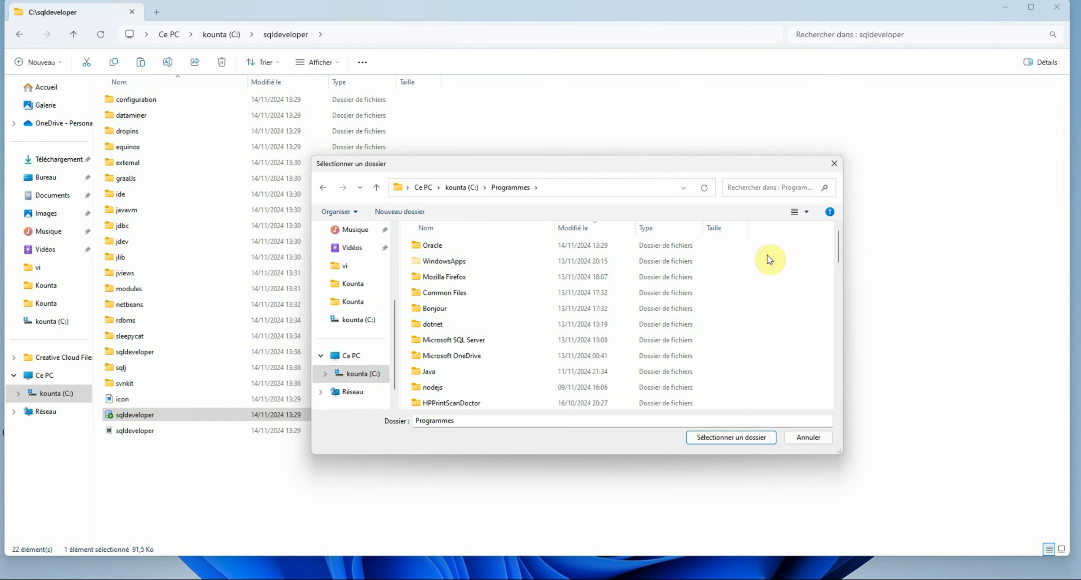
left_click_drag(840, 247, 838, 254)
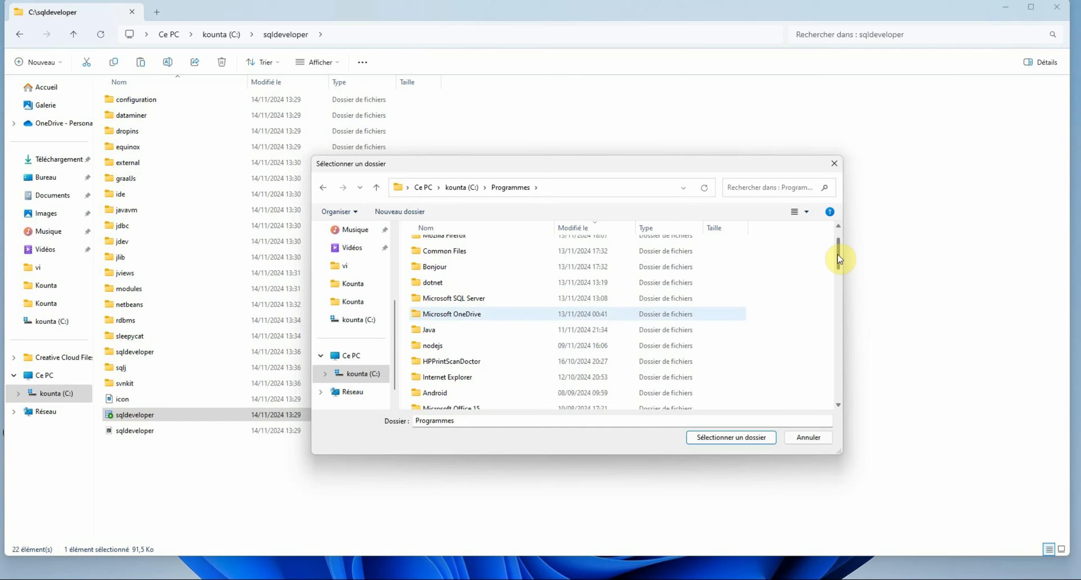
double_click(482, 336)
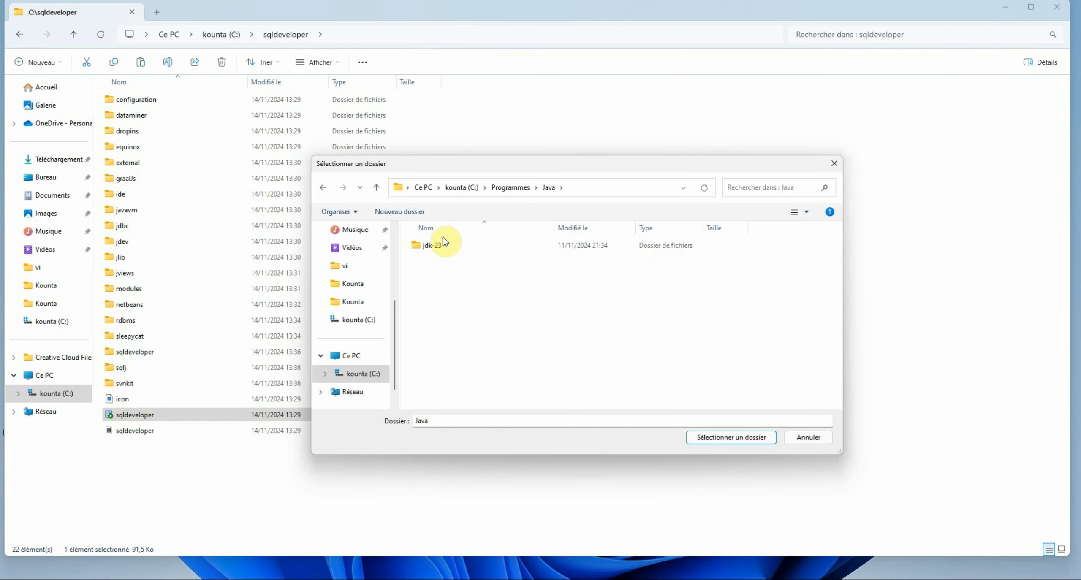
left_click(455, 245)
double_click(456, 245)
double_click(455, 245)
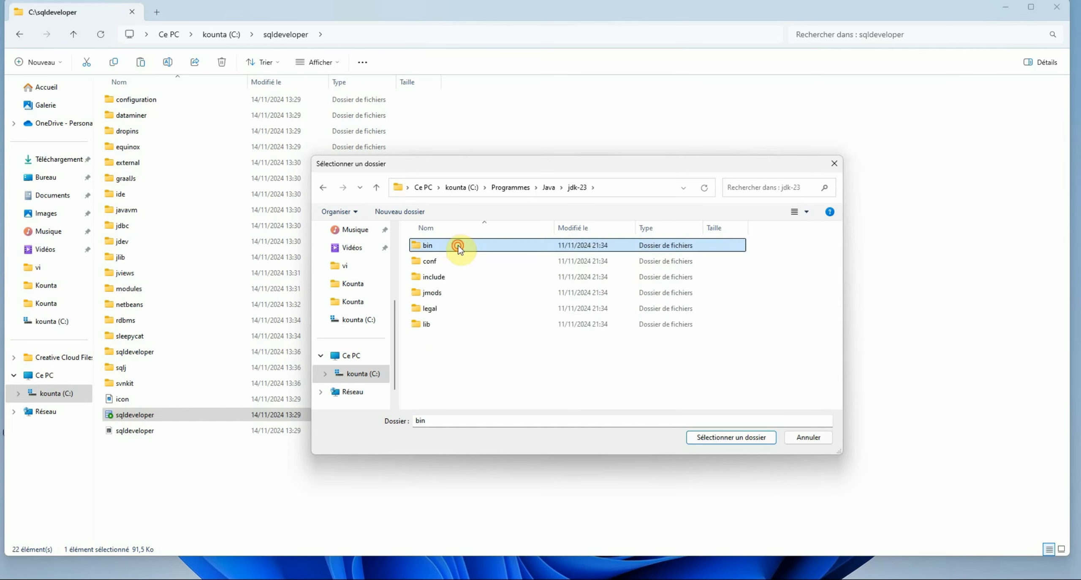
left_click(735, 436)
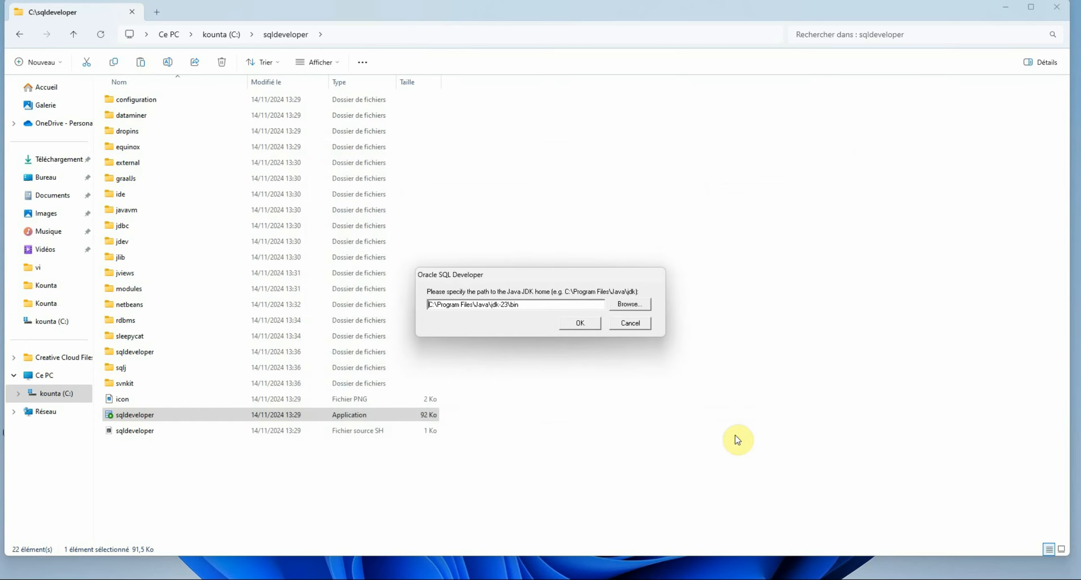
Submit the bin path, dismiss the missing Java SDK error, and trim the JDK path
left_click(580, 325)
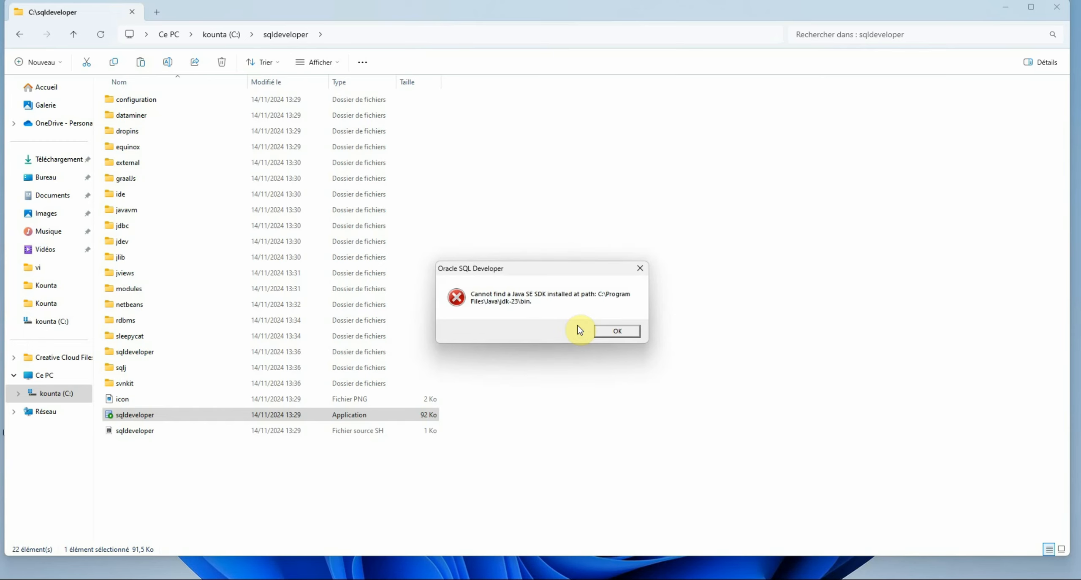
left_click(608, 334)
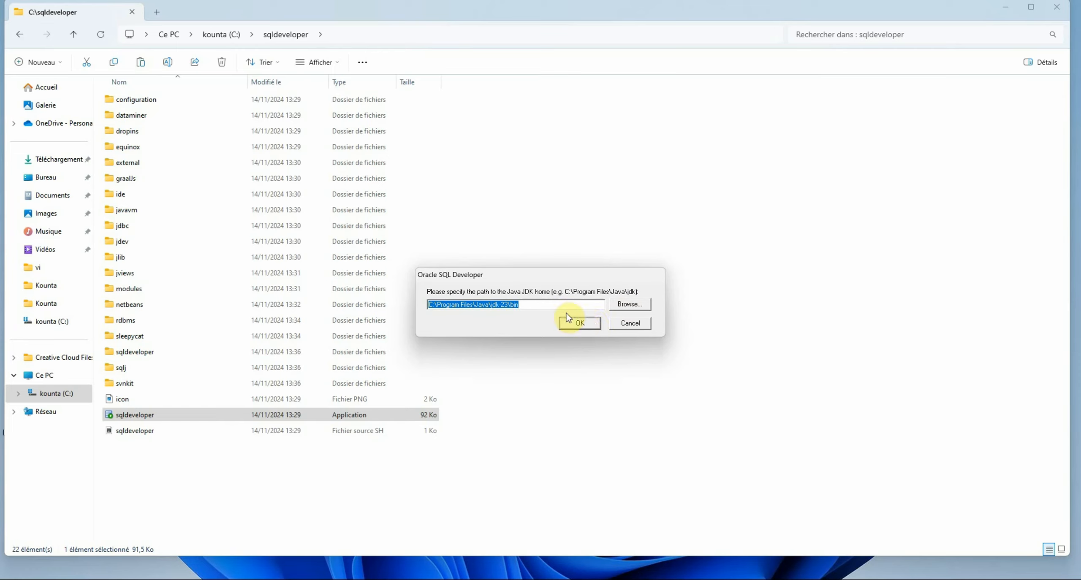
left_click(536, 303)
key("BackSpace")
key("BackSpace")
key("BackSpace")
key("BackSpace")
key("BackSpace")
key("BackSpace")
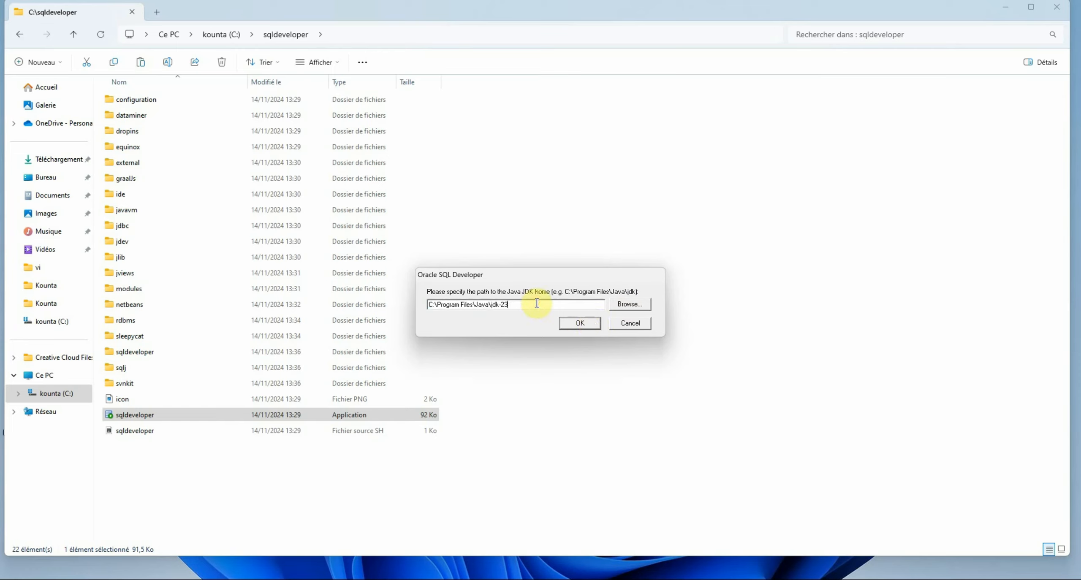
Set the JDK home to the jdk-23 folder, accept uncertified Java 23.0.1, and relaunch SQL Developer
left_click(630, 304)
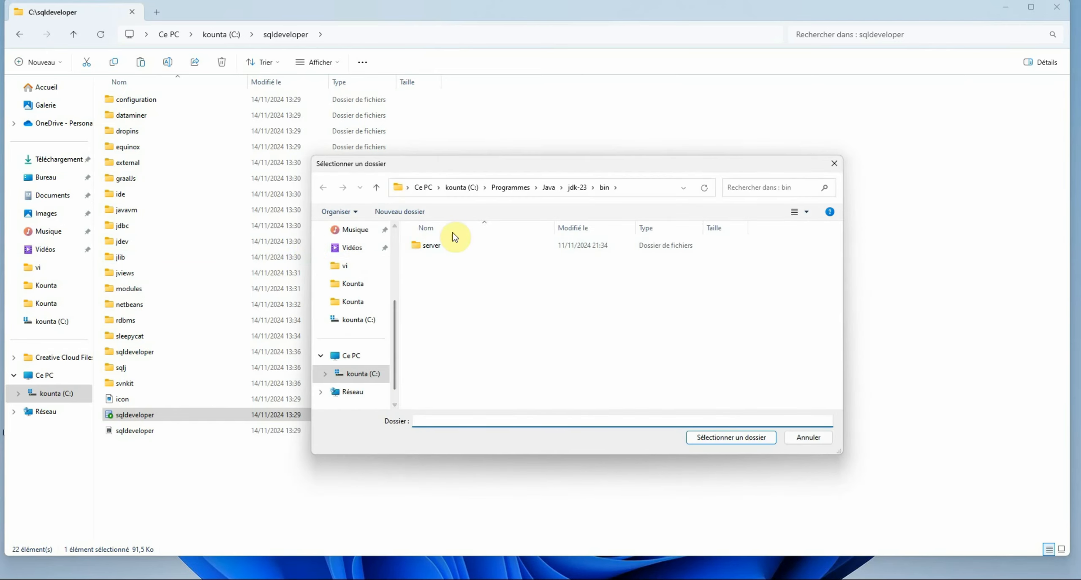
left_click(577, 187)
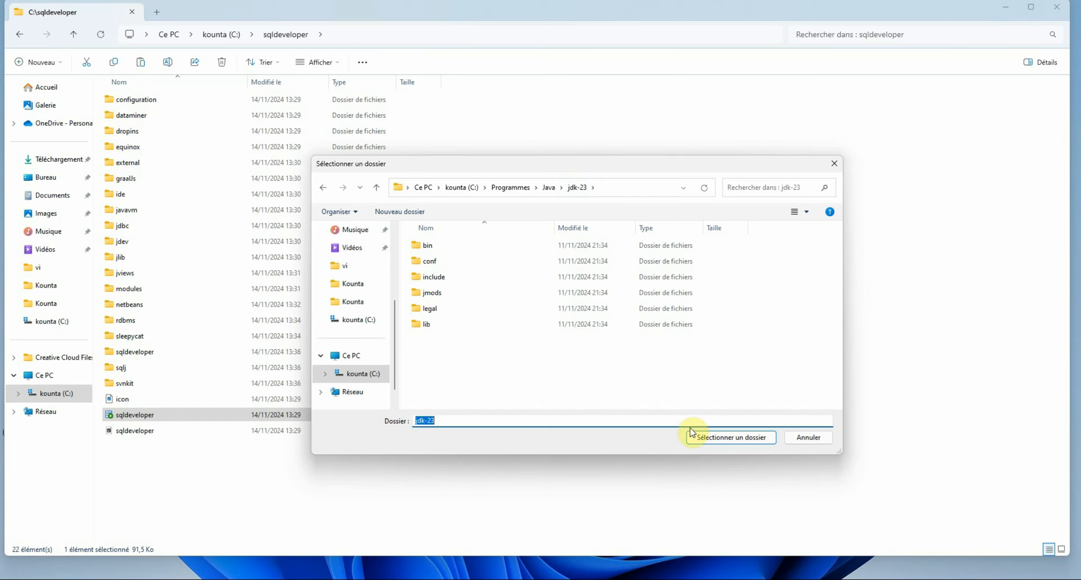
left_click(738, 437)
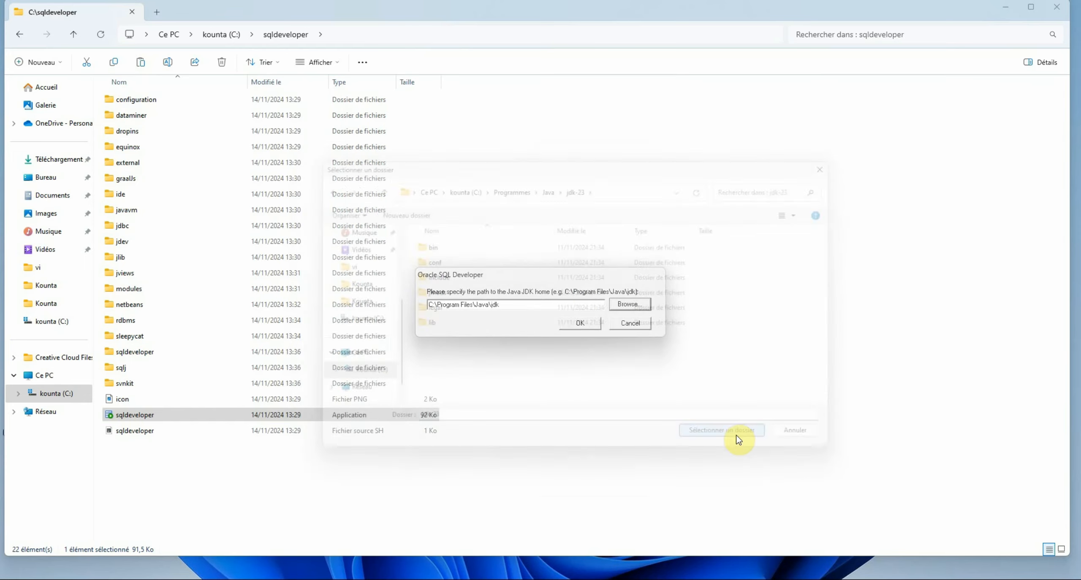
left_click(593, 328)
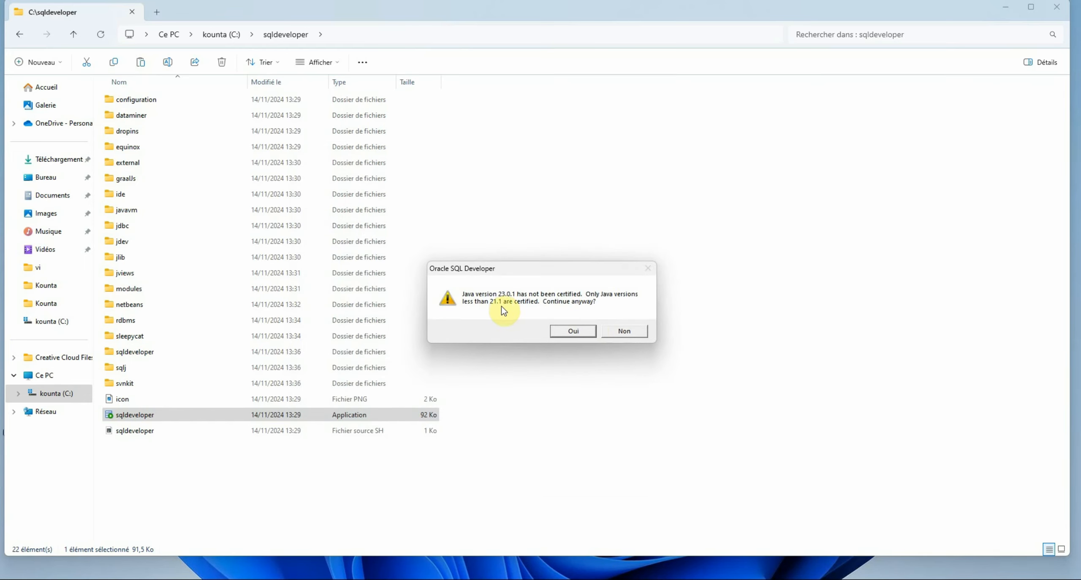
left_click(577, 333)
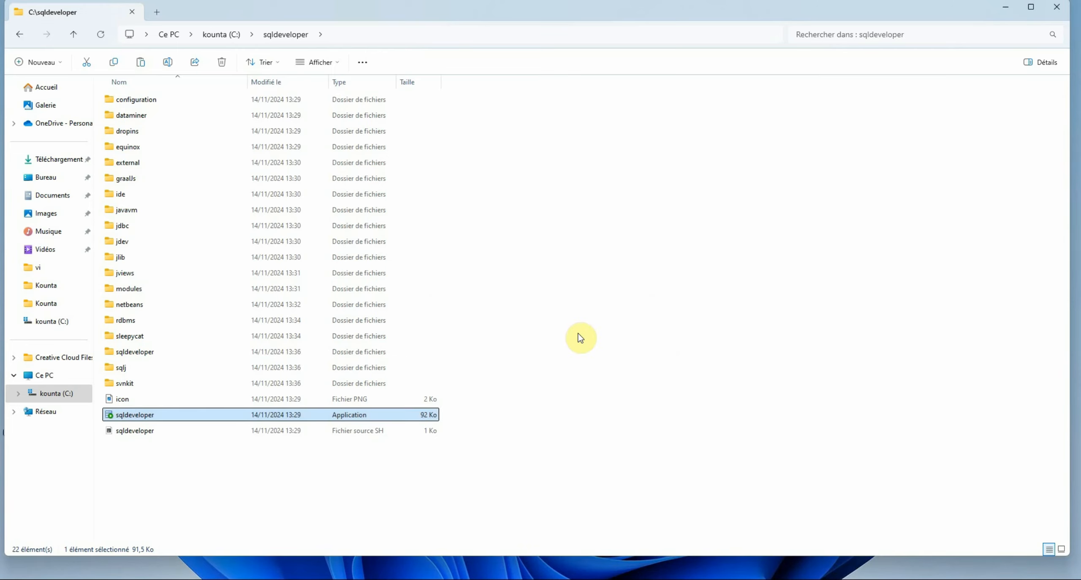
double_click(394, 423)
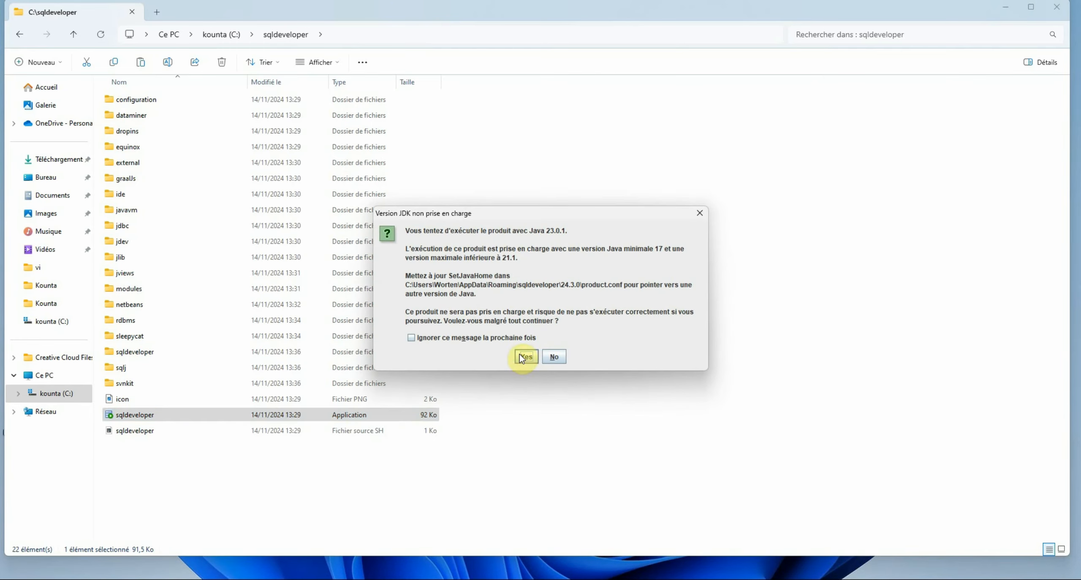
Run anyway on the unsupported Java 23 and import preferences from the earlier installation
left_click(524, 358)
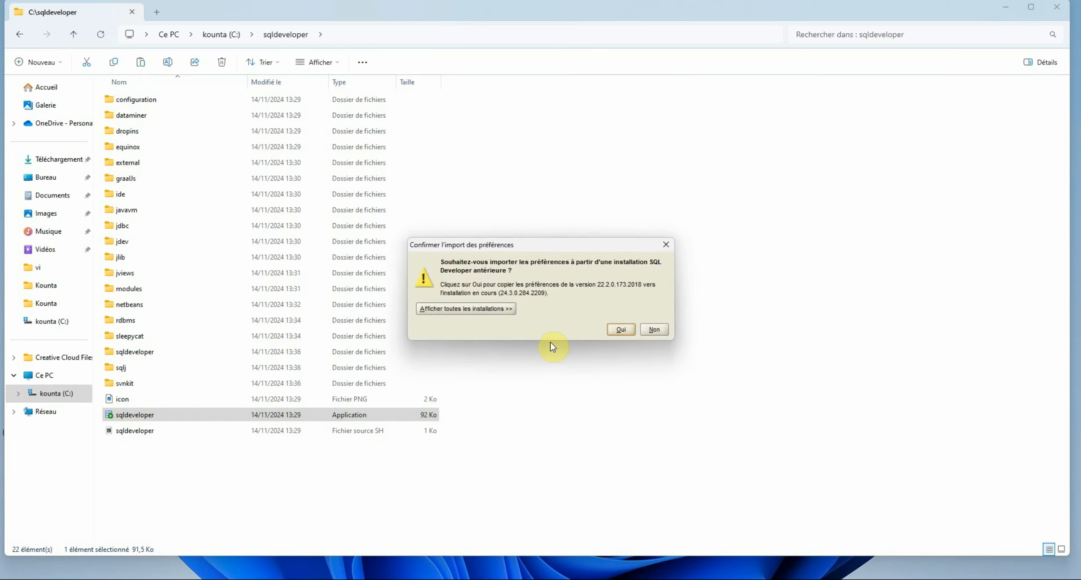
left_click(620, 330)
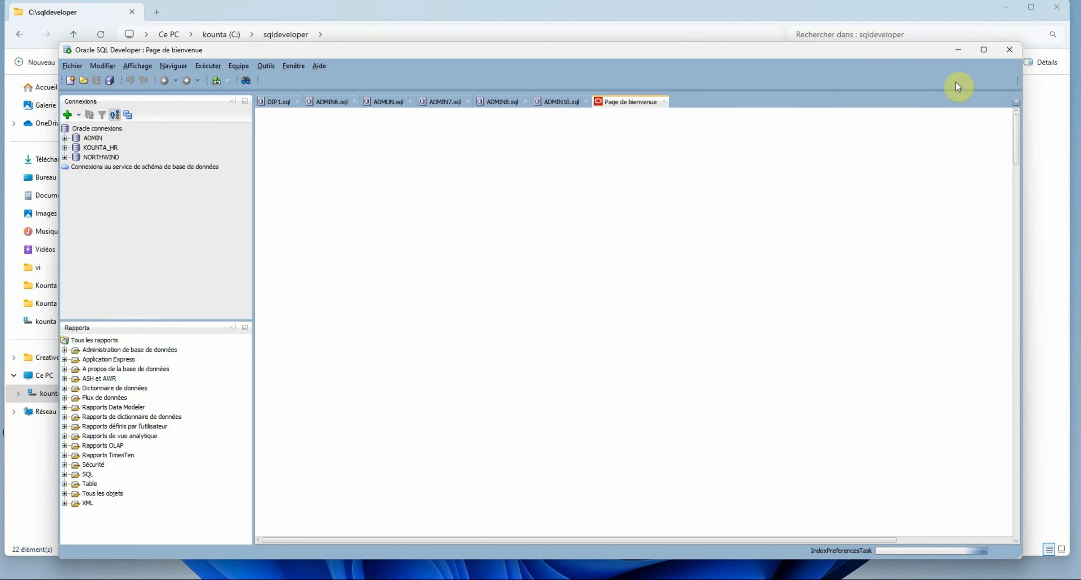
Maximise the SQL Developer main window
left_click(984, 49)
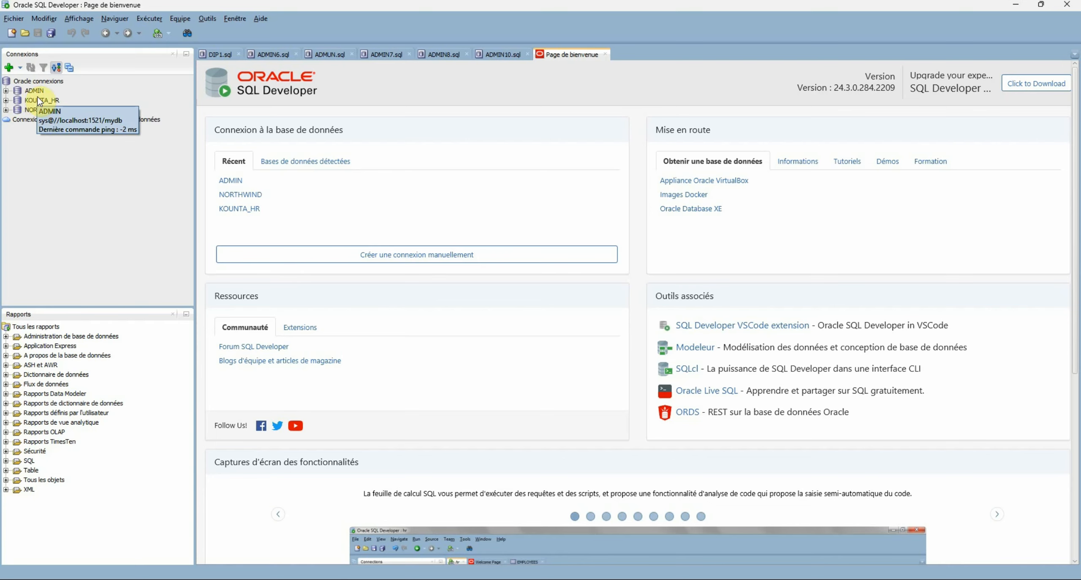
Define a new connection 'Administrateur' with user sys, its password, and the SYSDBA role
left_click(9, 68)
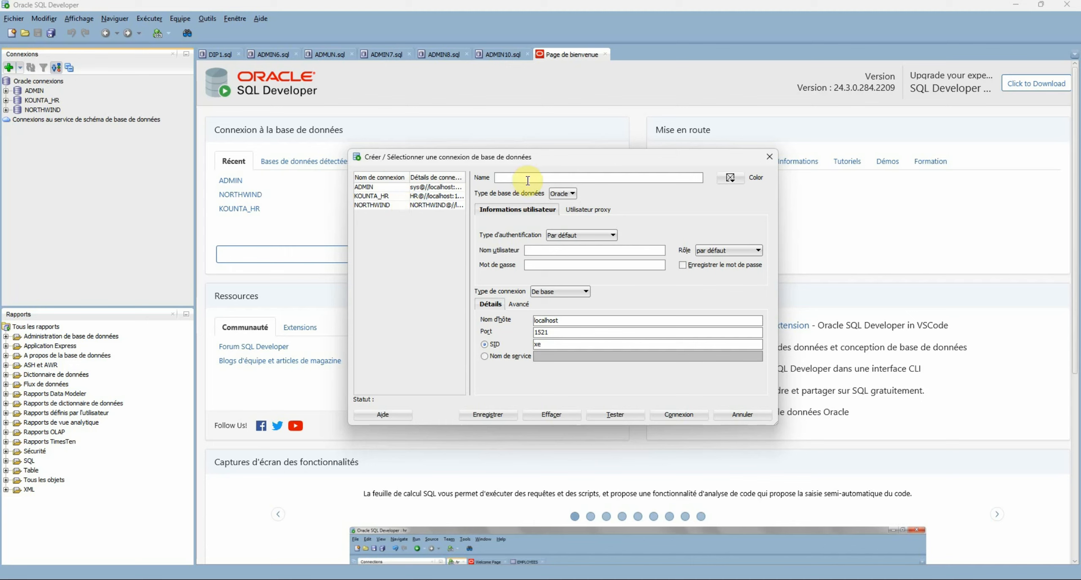
type("Administratu")
left_click(567, 252)
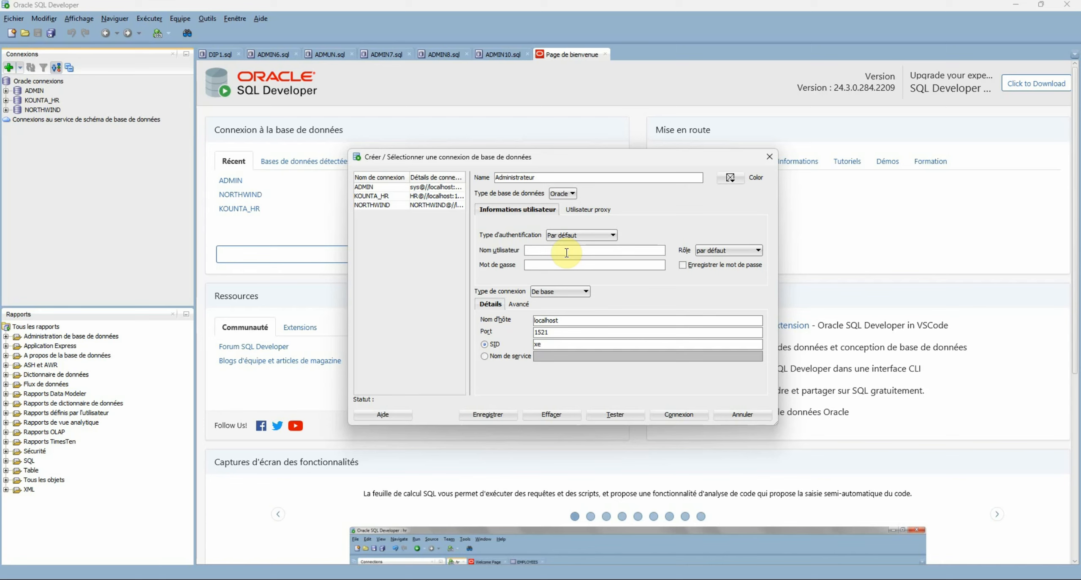
type("sys")
left_click(590, 266)
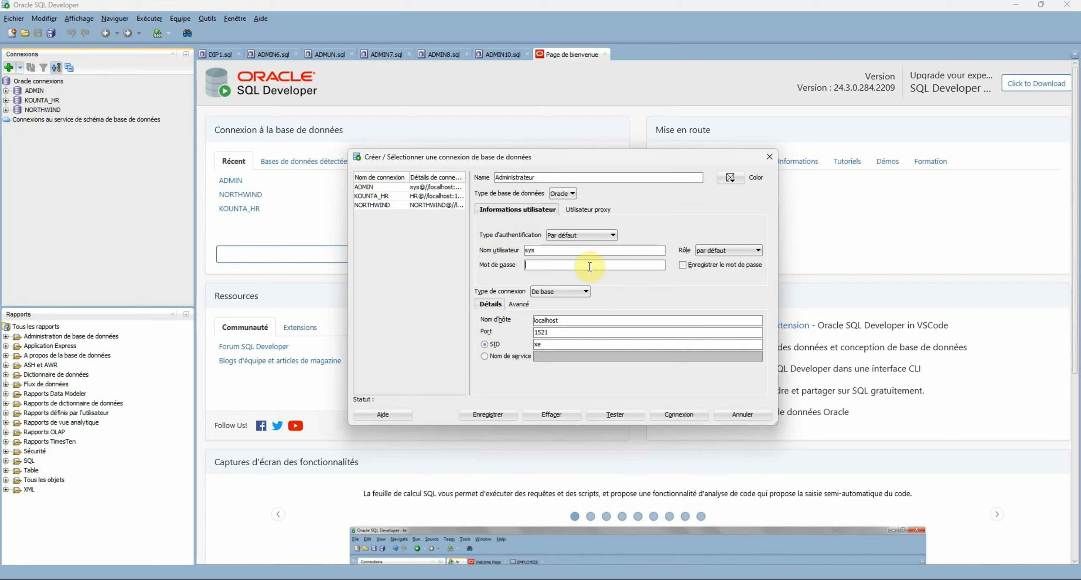
type("•")
type("•••••••••••")
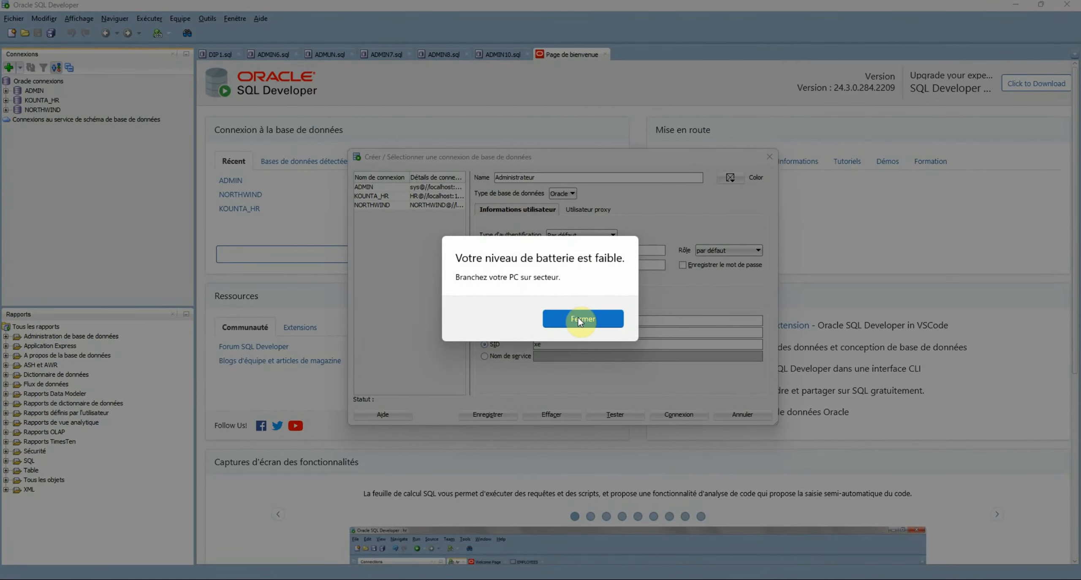
left_click(580, 321)
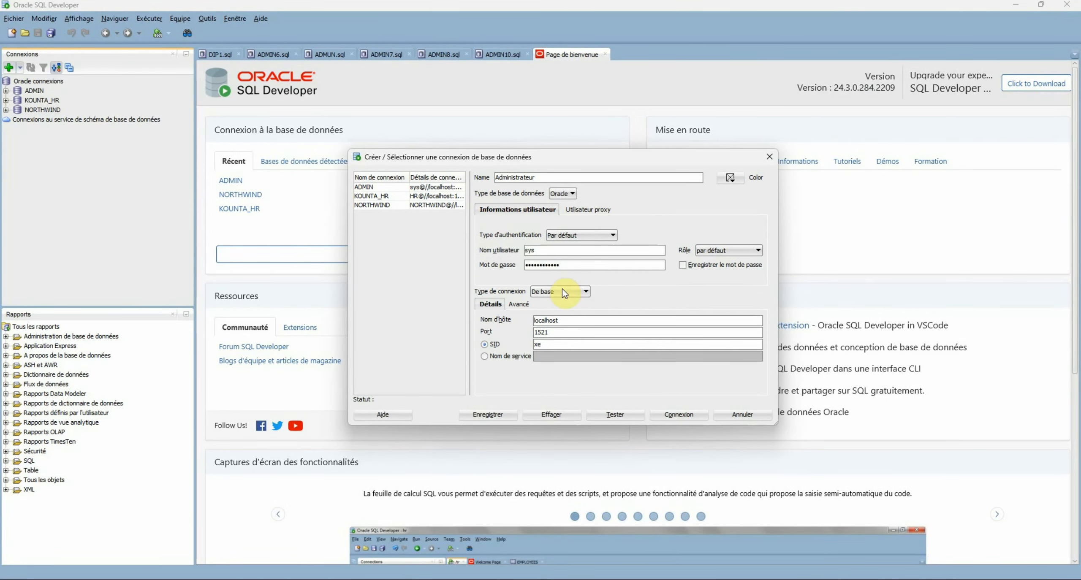
left_click(721, 250)
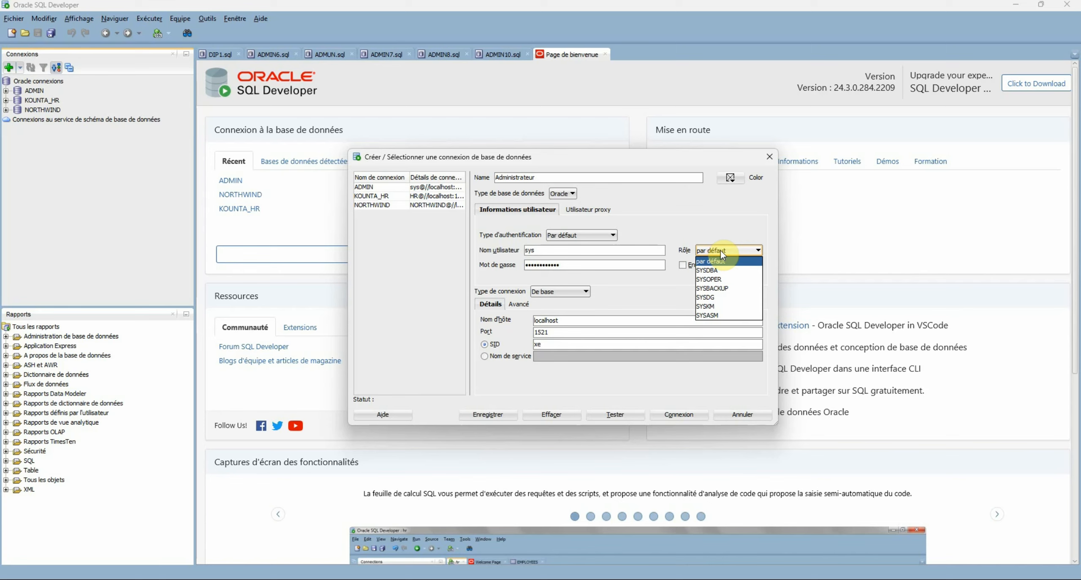
left_click(707, 270)
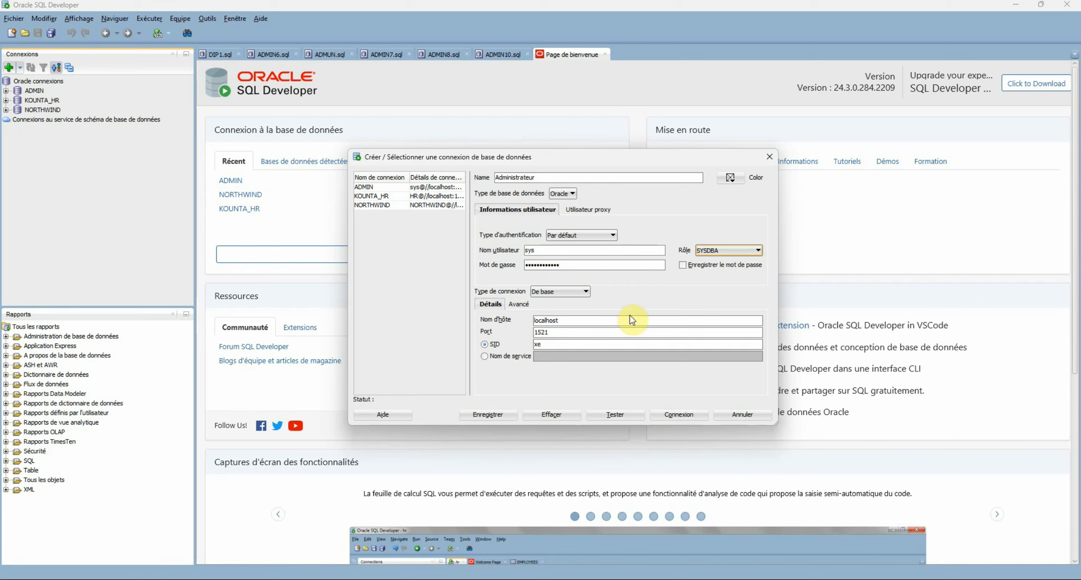
Test the Administrateur connection, clear the SID 'xe', and retest until it reports success
left_click(614, 414)
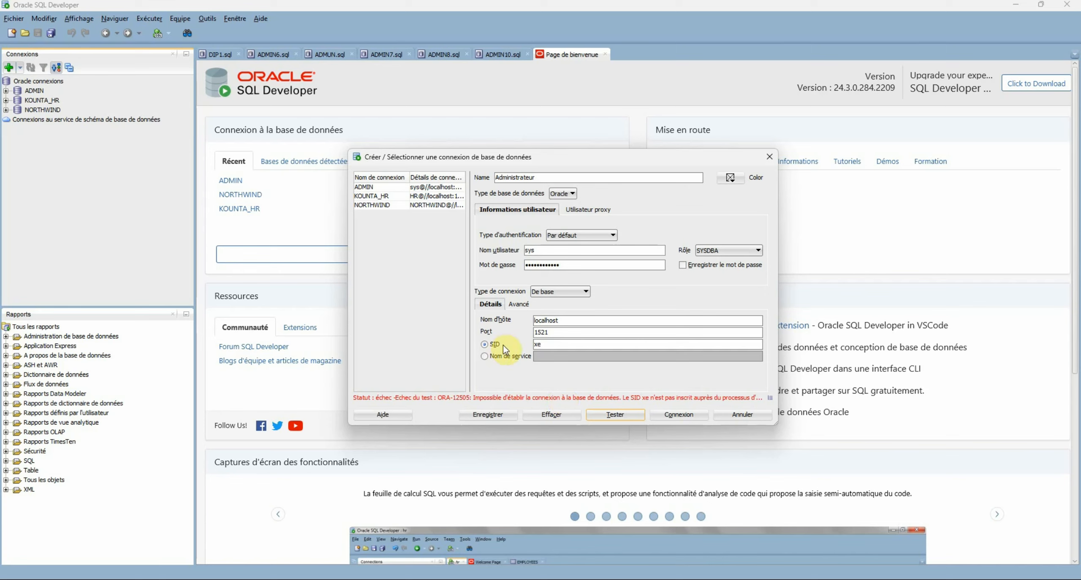
double_click(543, 346)
left_click(545, 345)
key("BackSpace")
left_click(614, 415)
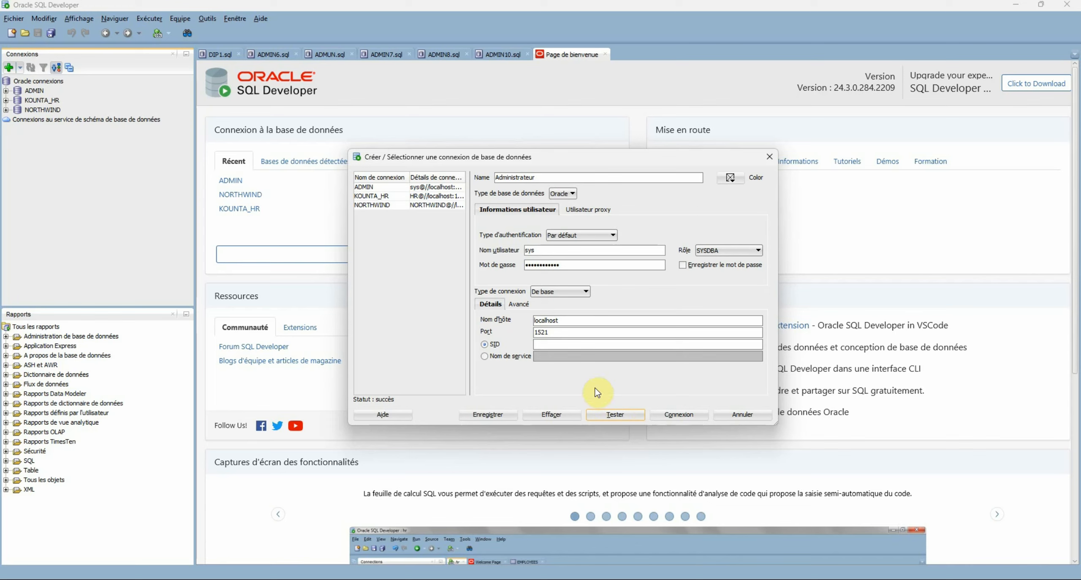
Connect with the Administrateur connection and expand its database objects in the Connexions tree
left_click(682, 414)
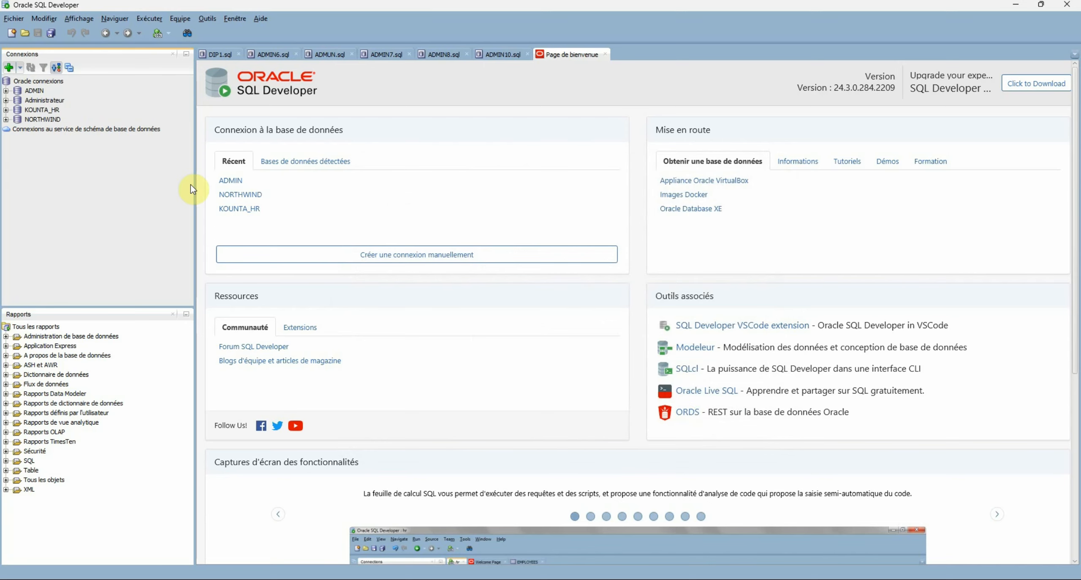
left_click(5, 100)
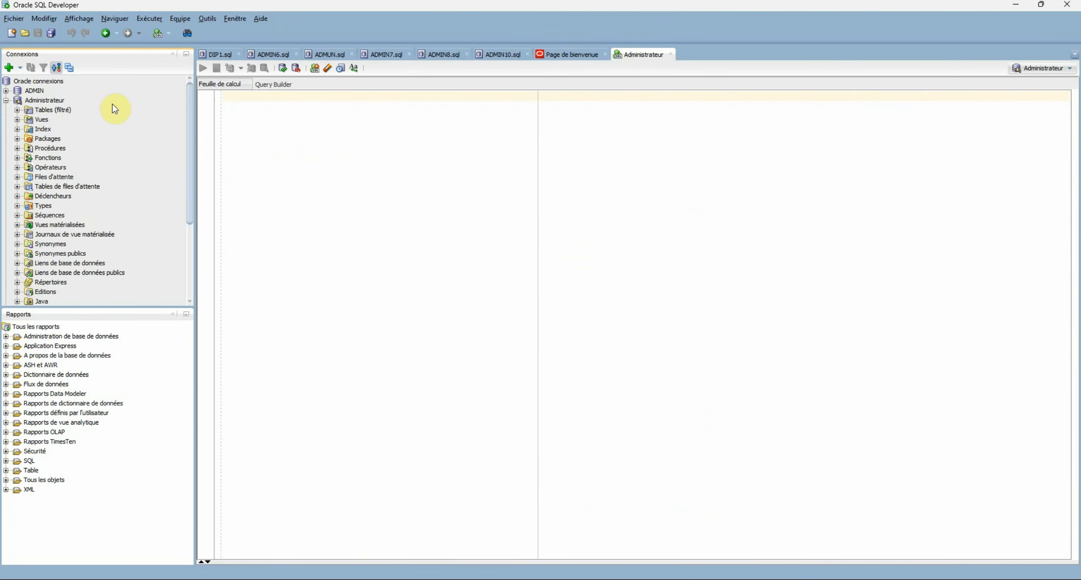